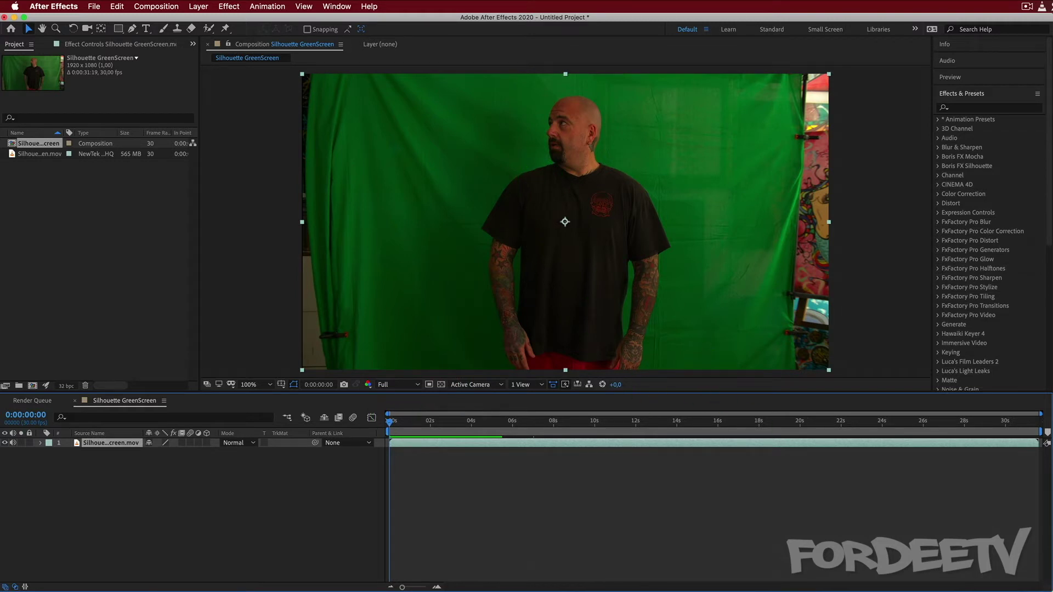
Review the green-screen clip in VLC from its start, then show the four-clip playlist.
key("super+Tab")
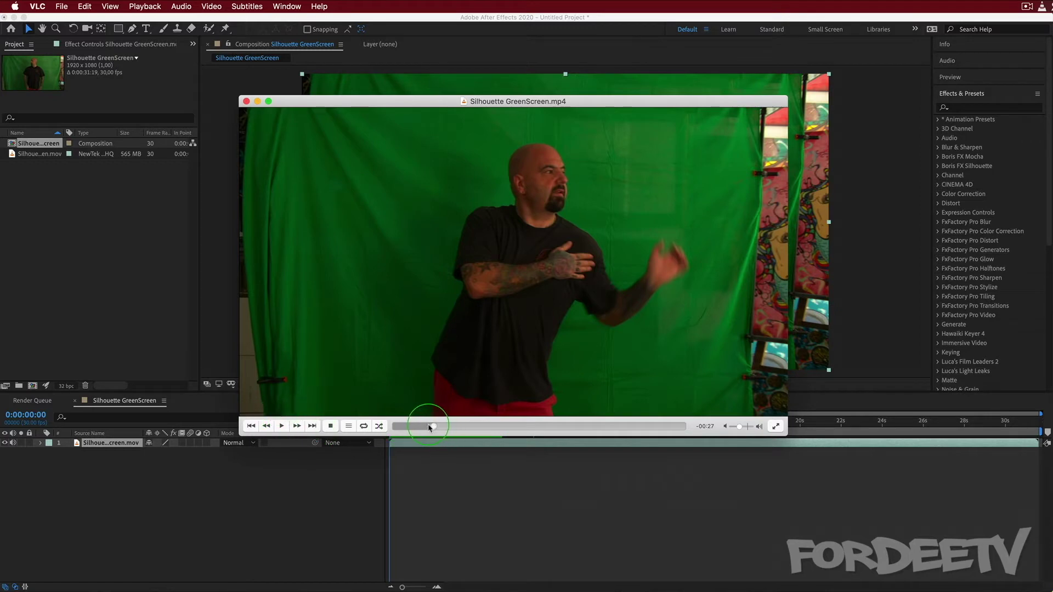
left_click_drag(430, 427, 396, 427)
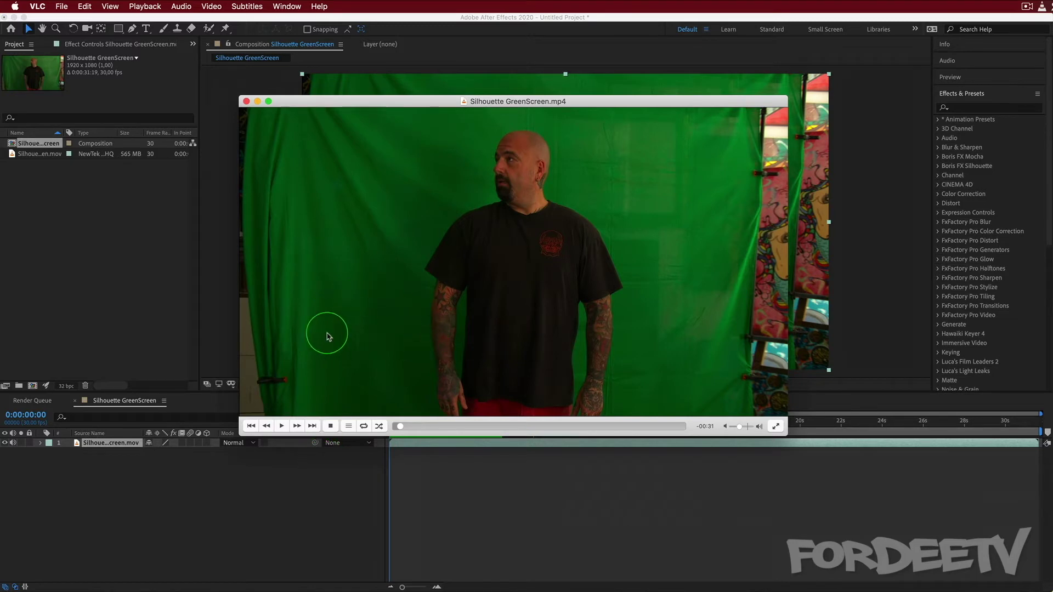
left_click(280, 426)
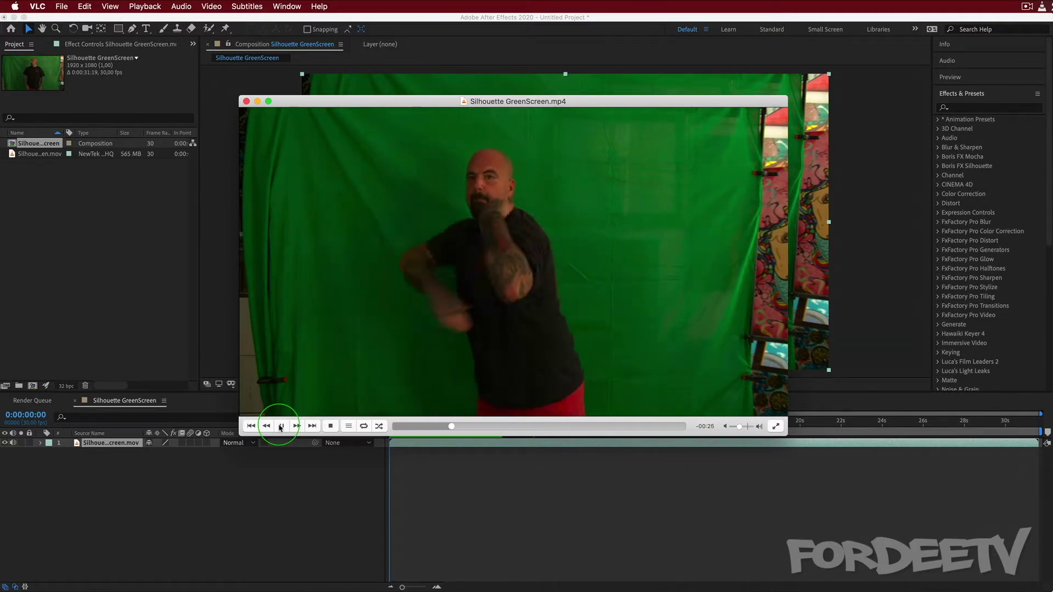
left_click(281, 427)
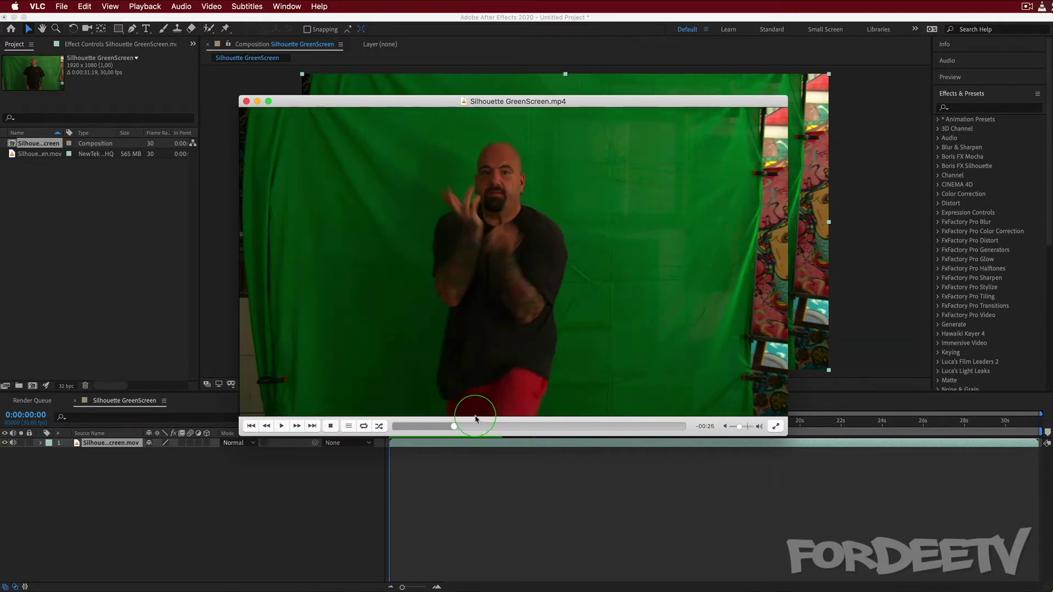
left_click(349, 427)
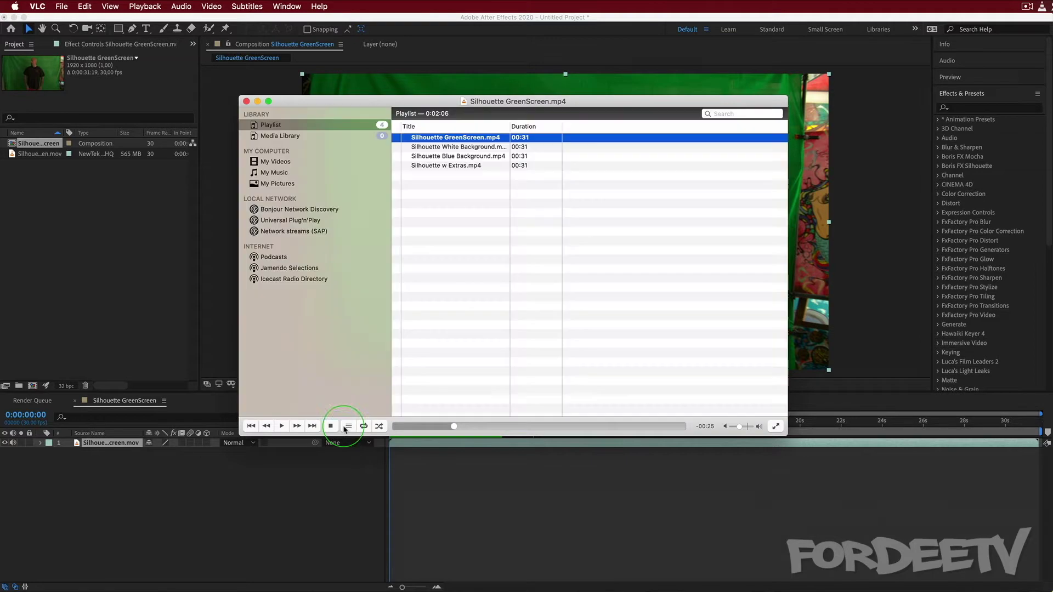
Preview the white-background, blue-background and extras clips, then pause and quit VLC.
double_click(458, 149)
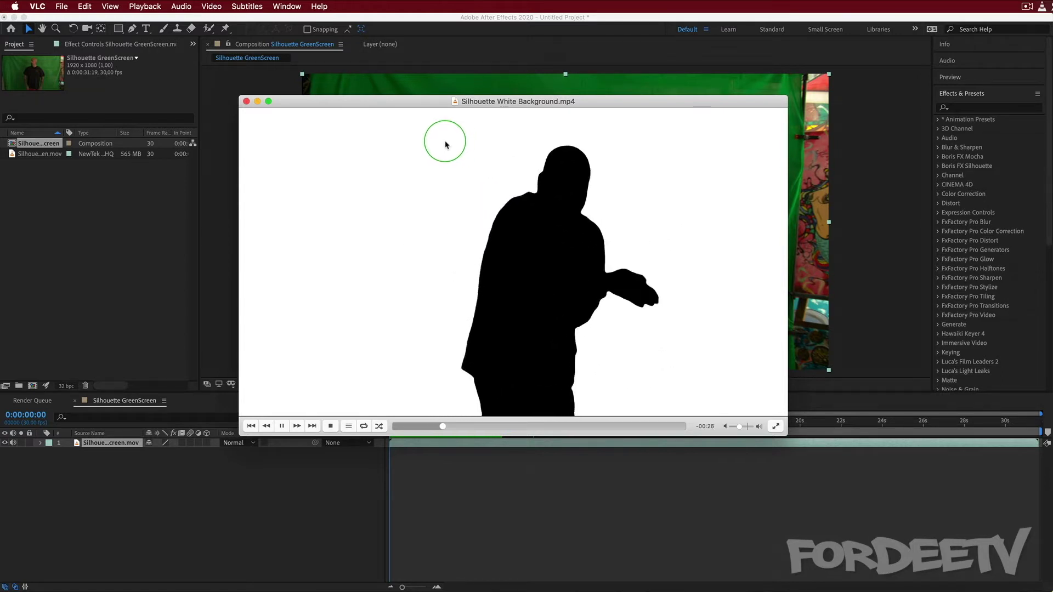
left_click(349, 426)
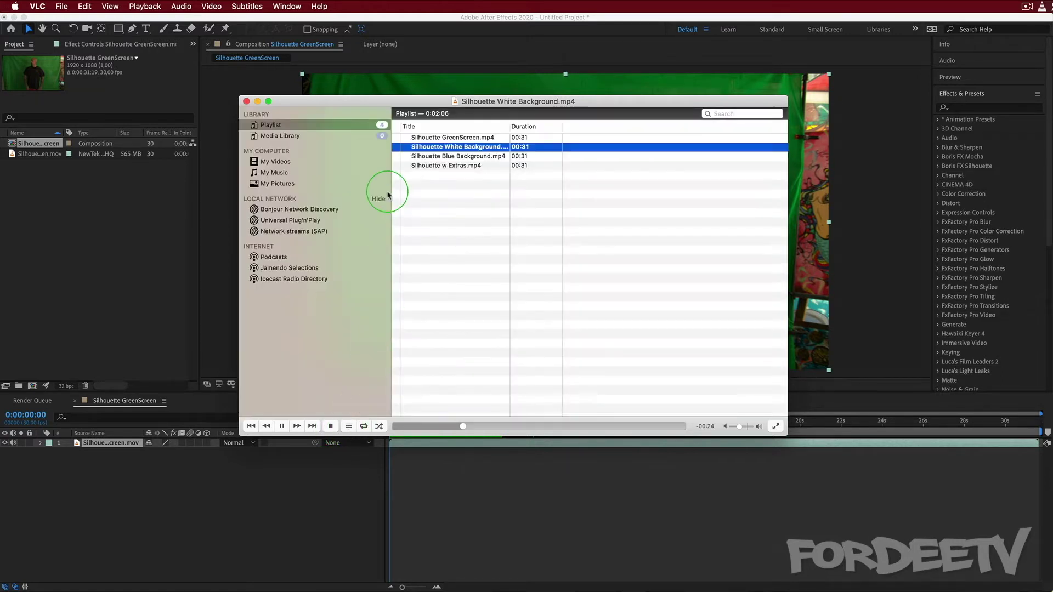
double_click(456, 156)
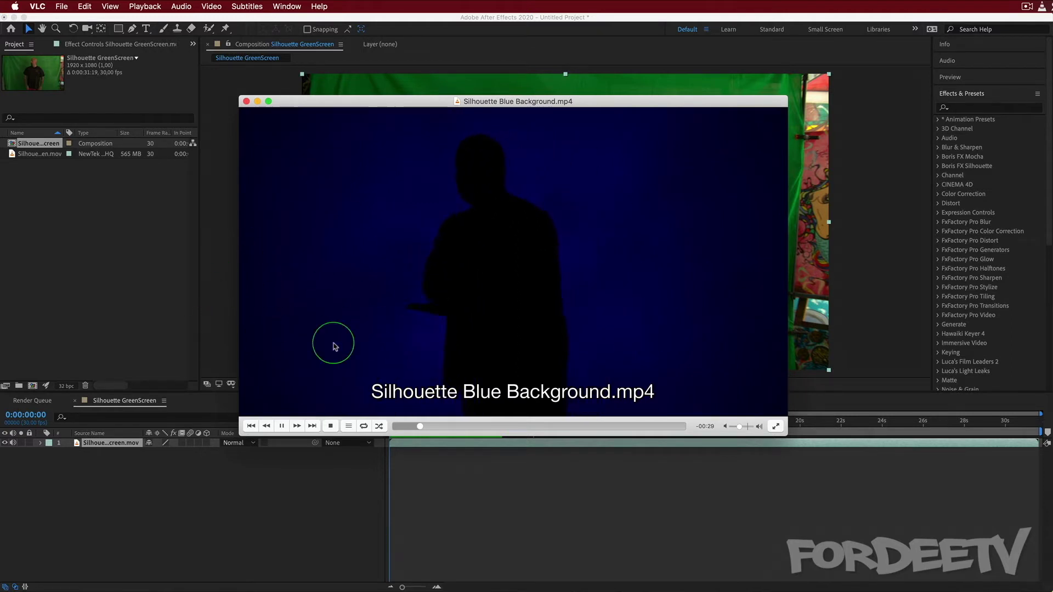
left_click(348, 426)
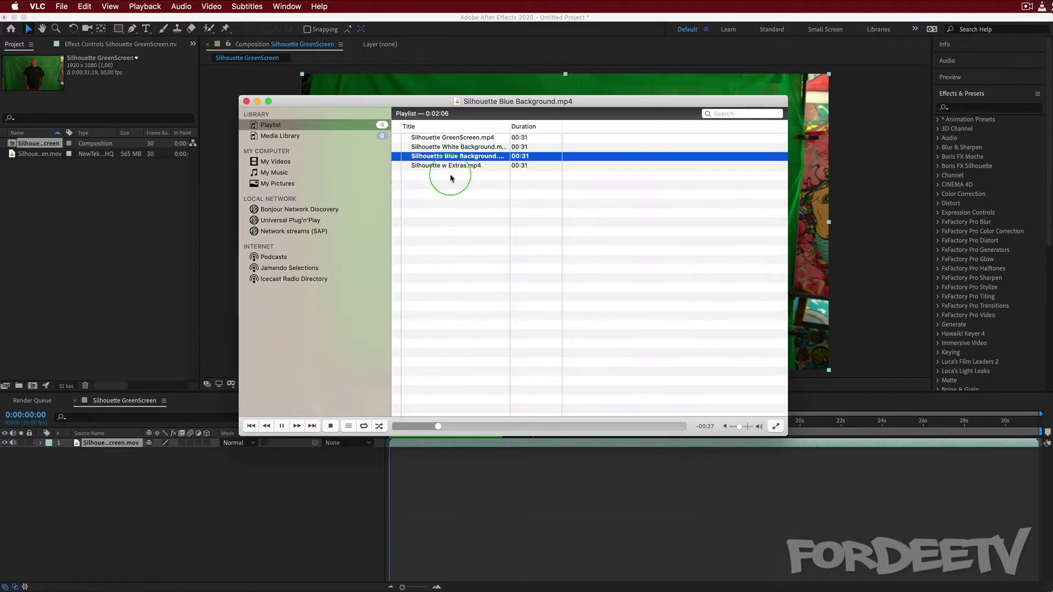
double_click(439, 165)
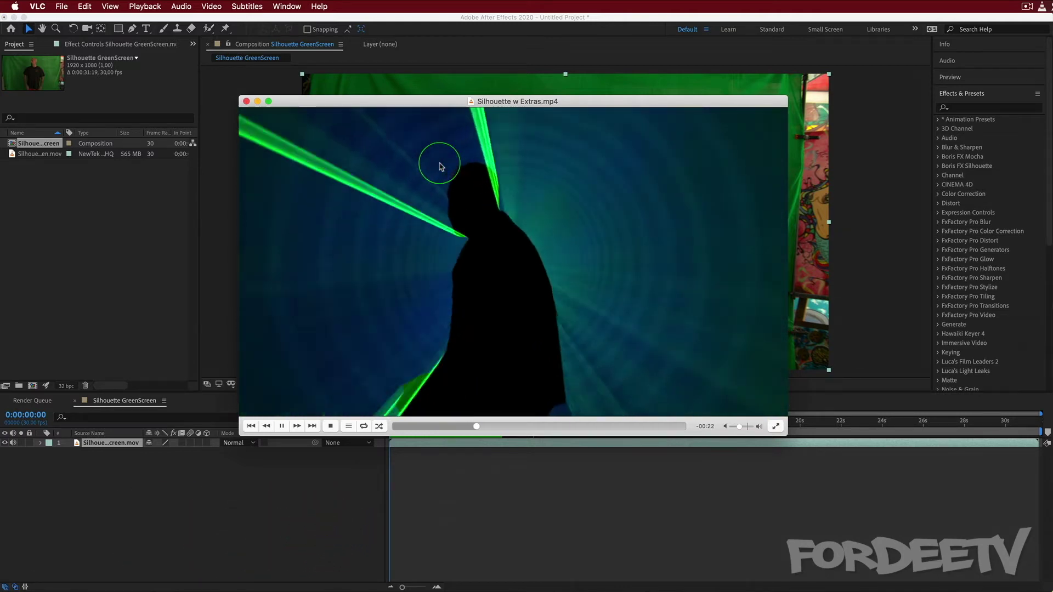
key("space")
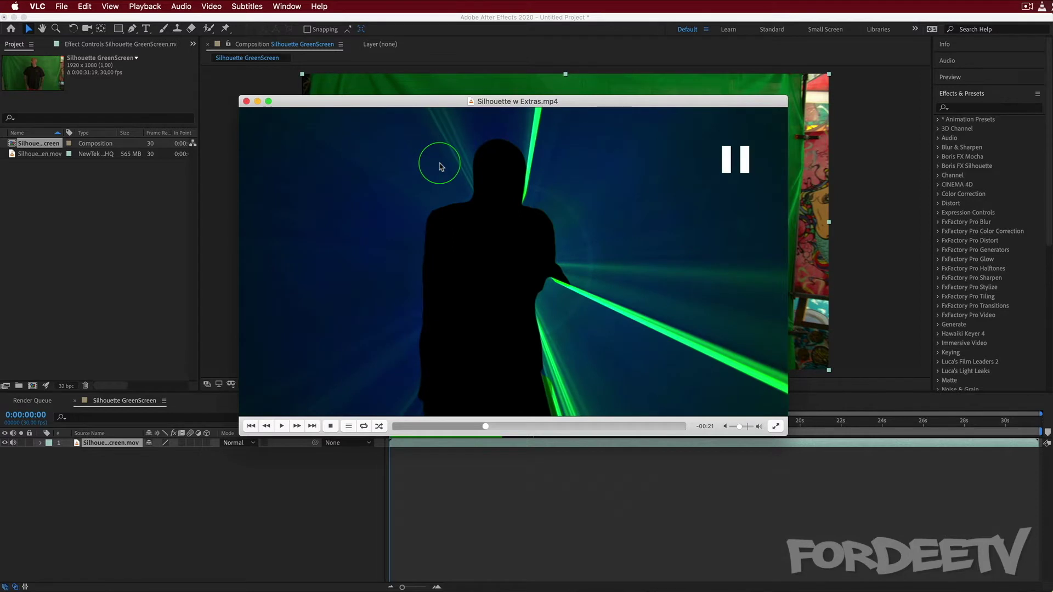
key("super+q")
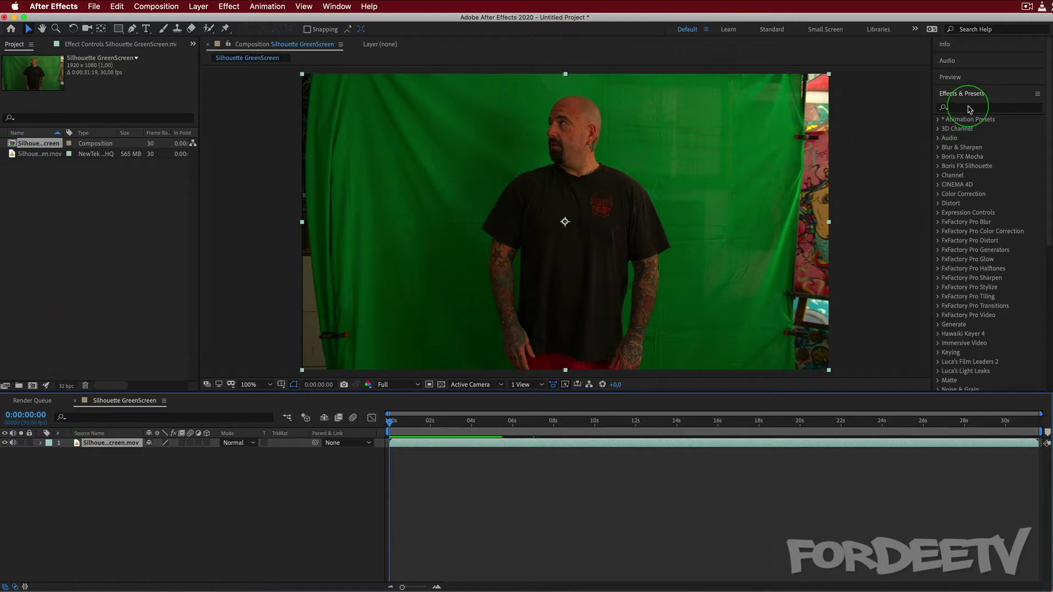
Search effects for 'keyl' and apply Keylight (1.2) to the Silhouette GreenScreen layer.
left_click(966, 106)
type("keyl")
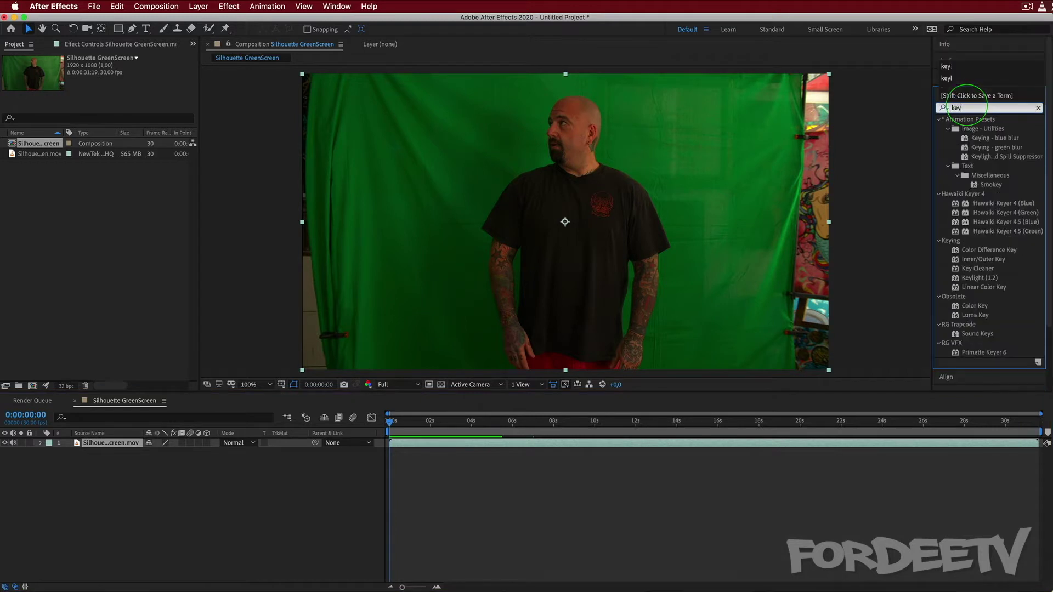
left_click_drag(982, 158, 112, 443)
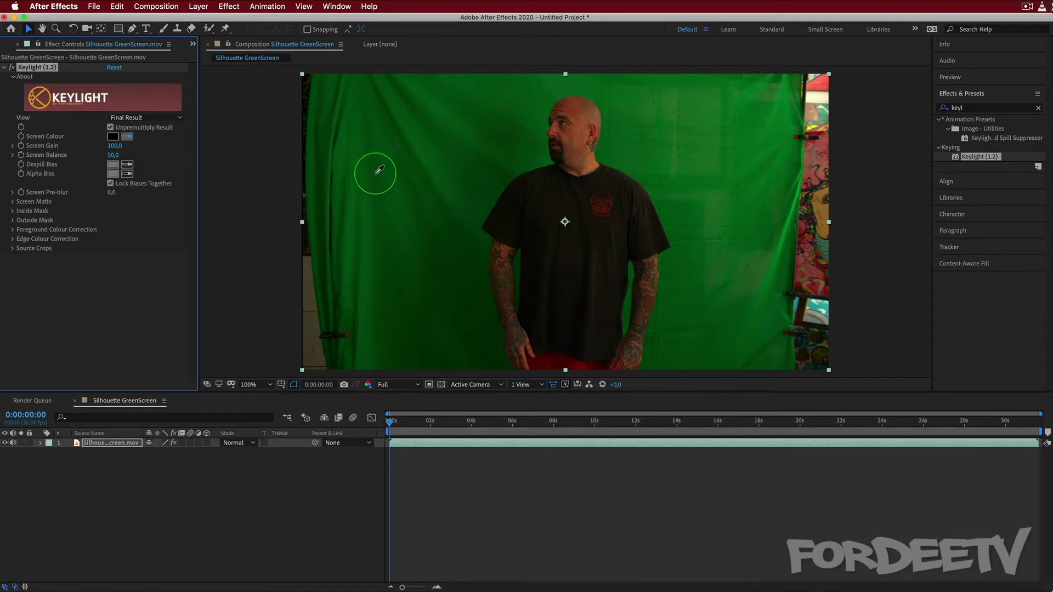
Sample the green backdrop as Keylight's Screen Colour and view the Screen Matte, fitted to the viewer.
left_click(477, 281)
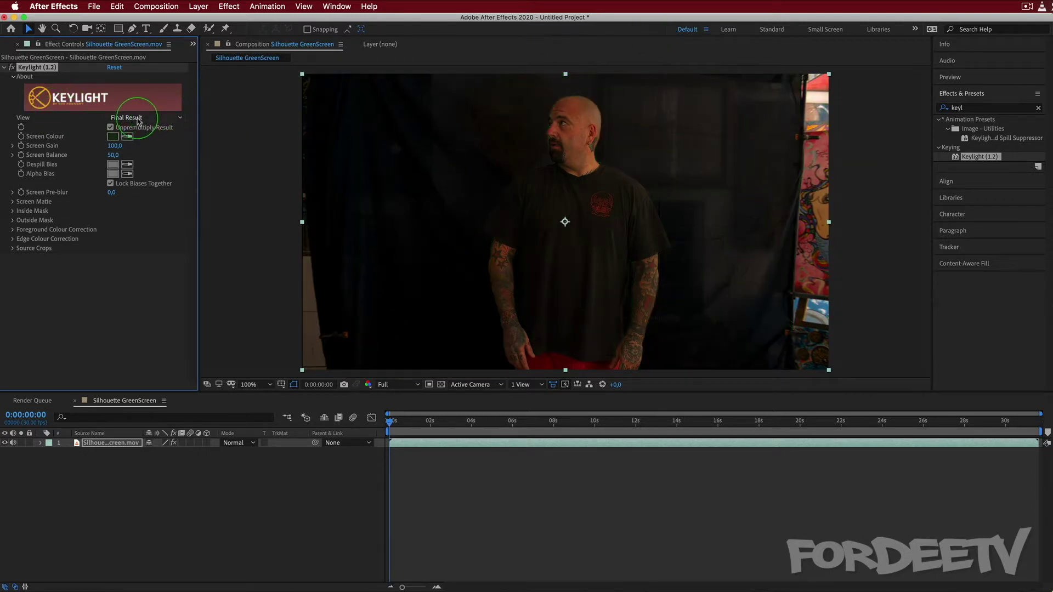
left_click(154, 119)
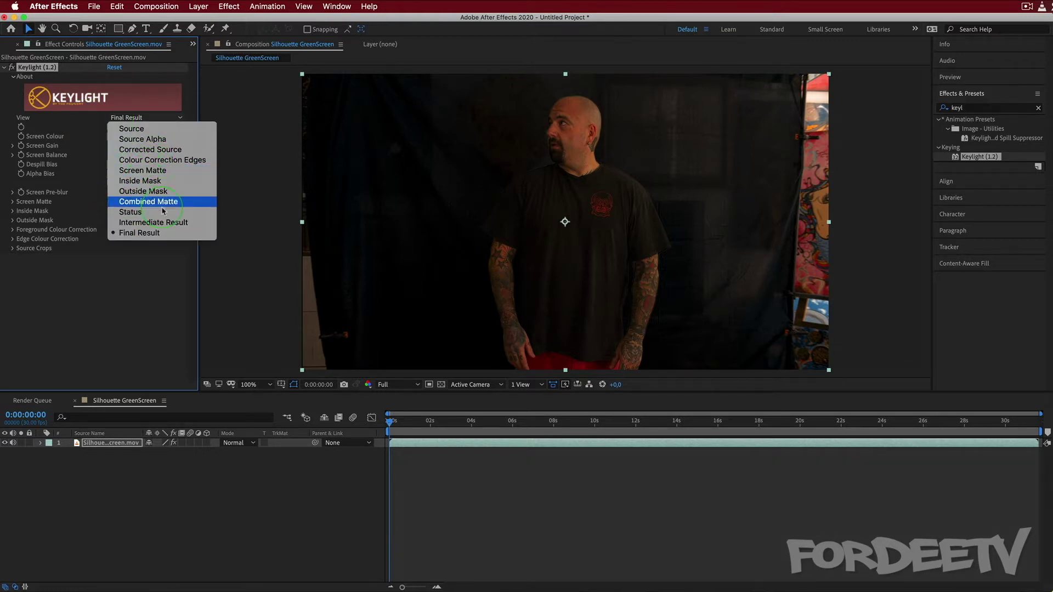
left_click(137, 170)
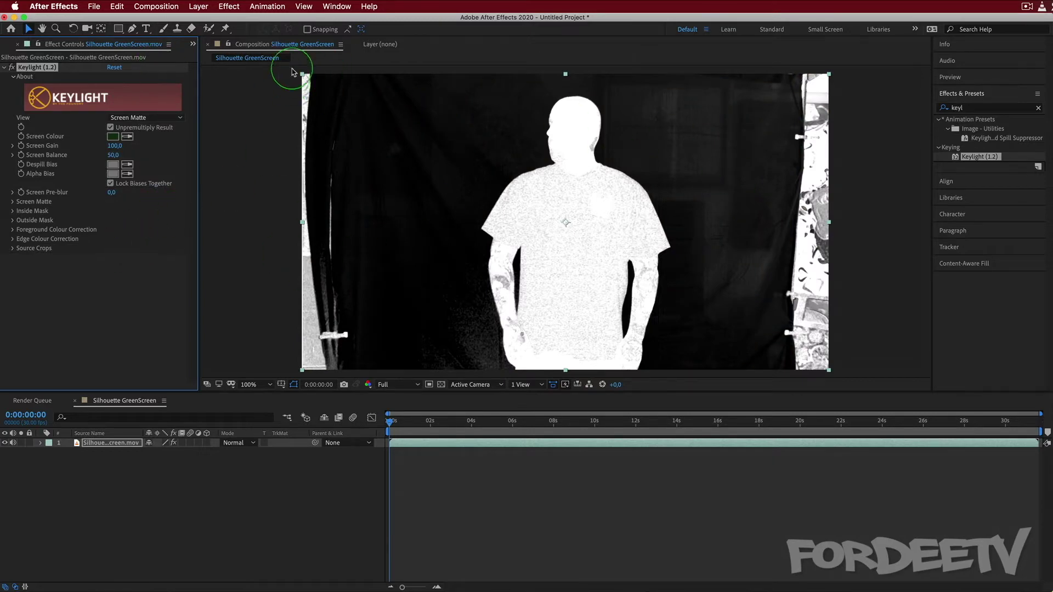
key("period")
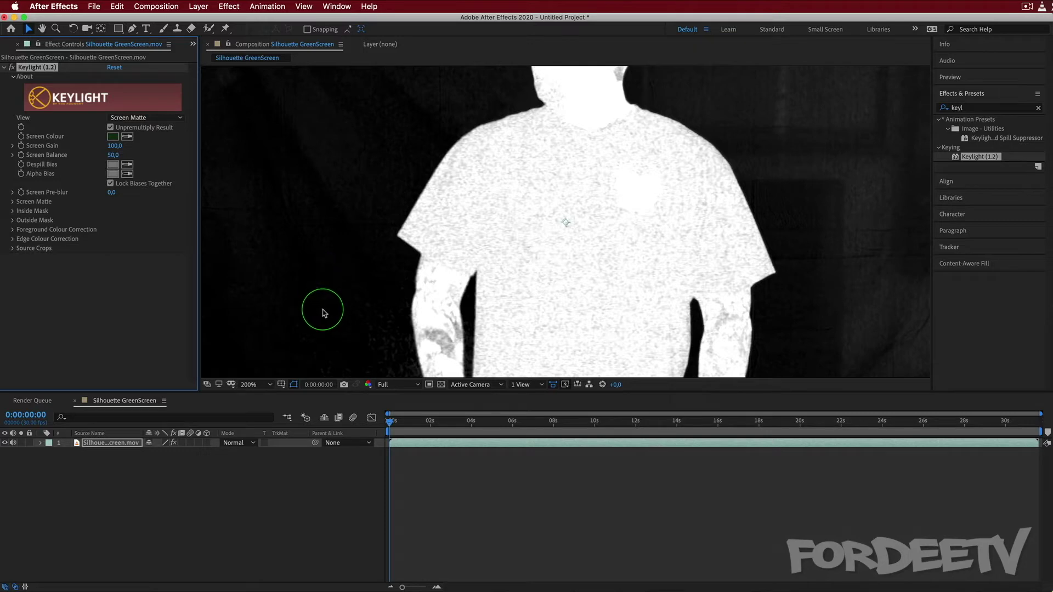
left_click(258, 387)
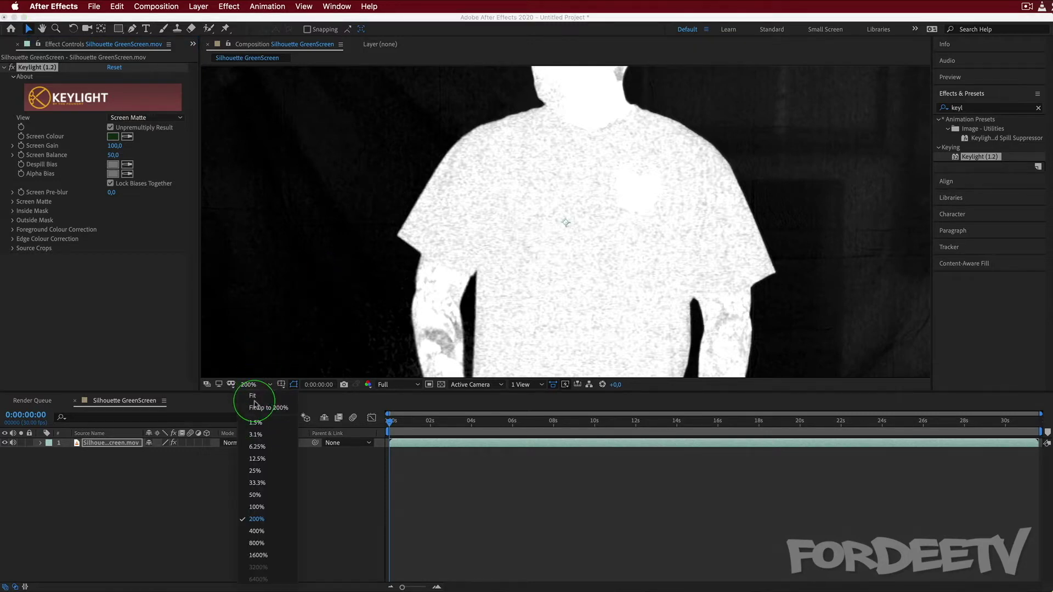
left_click(253, 395)
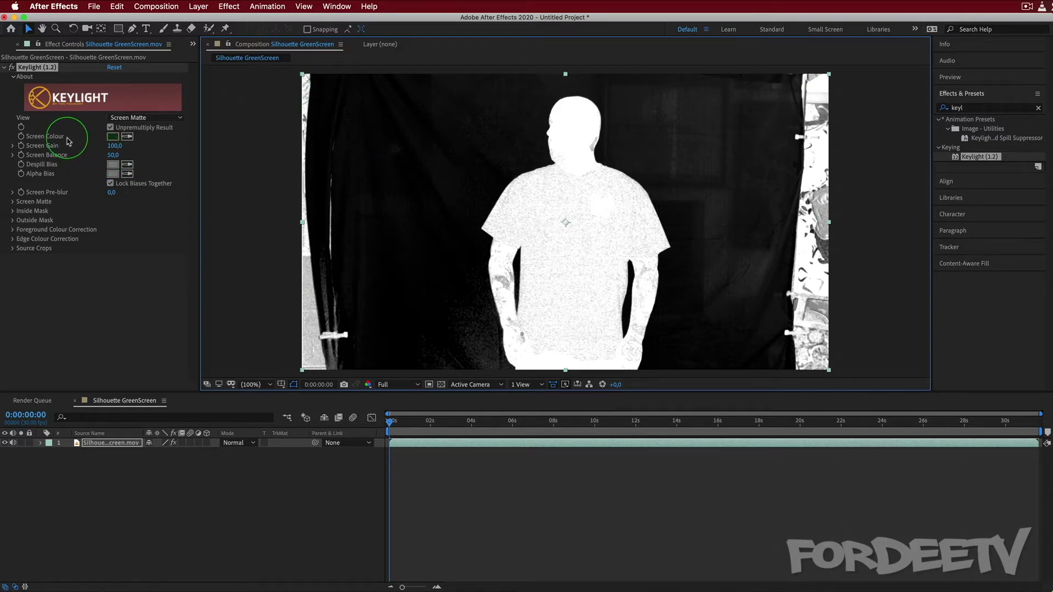
Set Keylight Screen Gain to 118, Screen Balance to 100 and Screen Pre-blur to 11.6.
left_click(113, 146)
left_click_drag(113, 146, 125, 146)
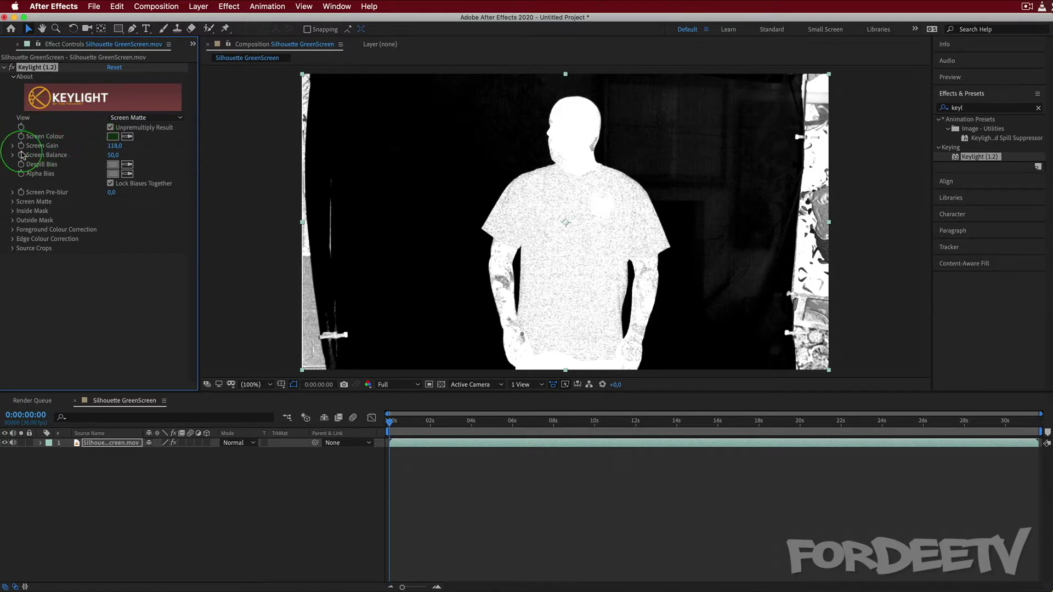
left_click_drag(115, 158, 463, 160)
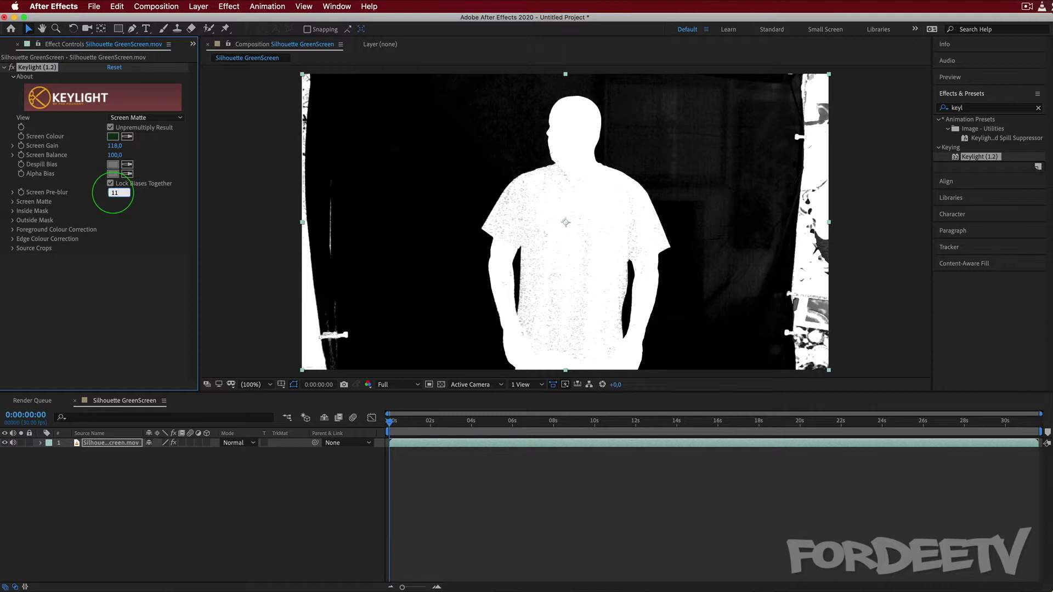
key("Return")
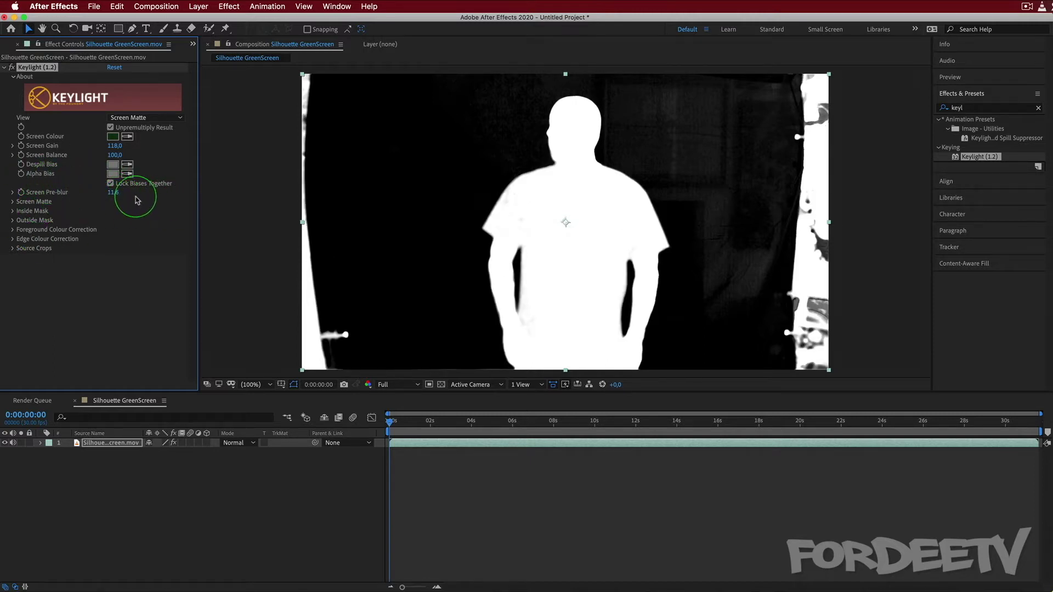
Set the Screen Matte Clip Black to 40 and Clip White to 65.
left_click(13, 202)
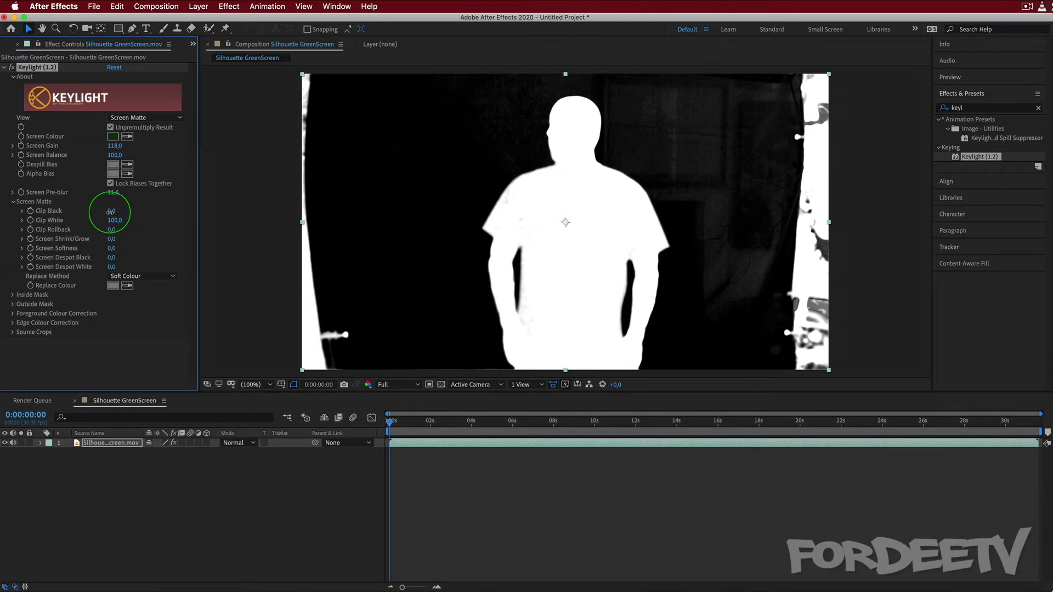
left_click_drag(112, 212, 134, 217)
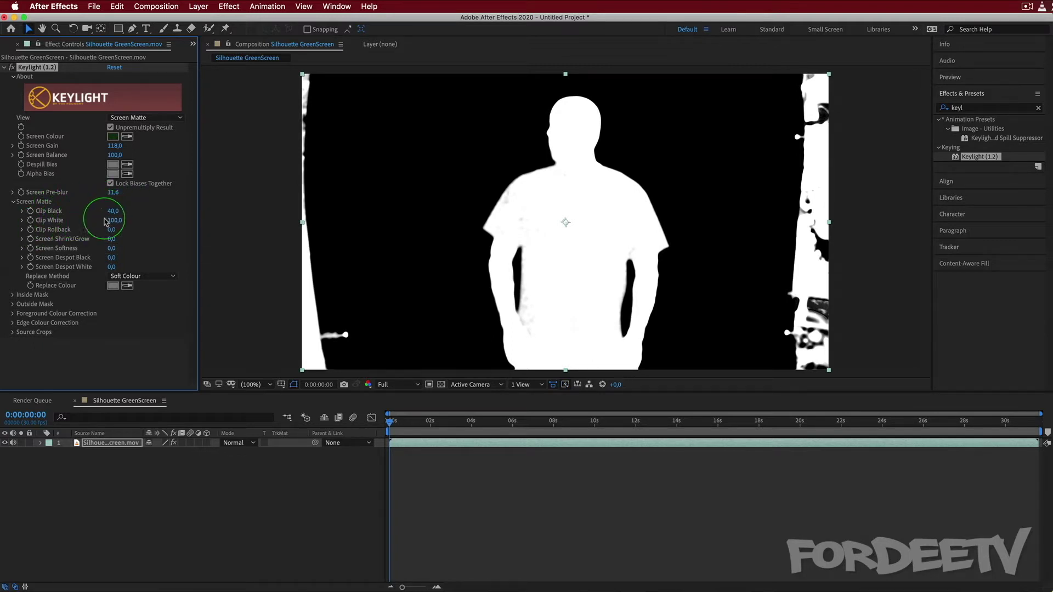
left_click_drag(114, 220, 90, 260)
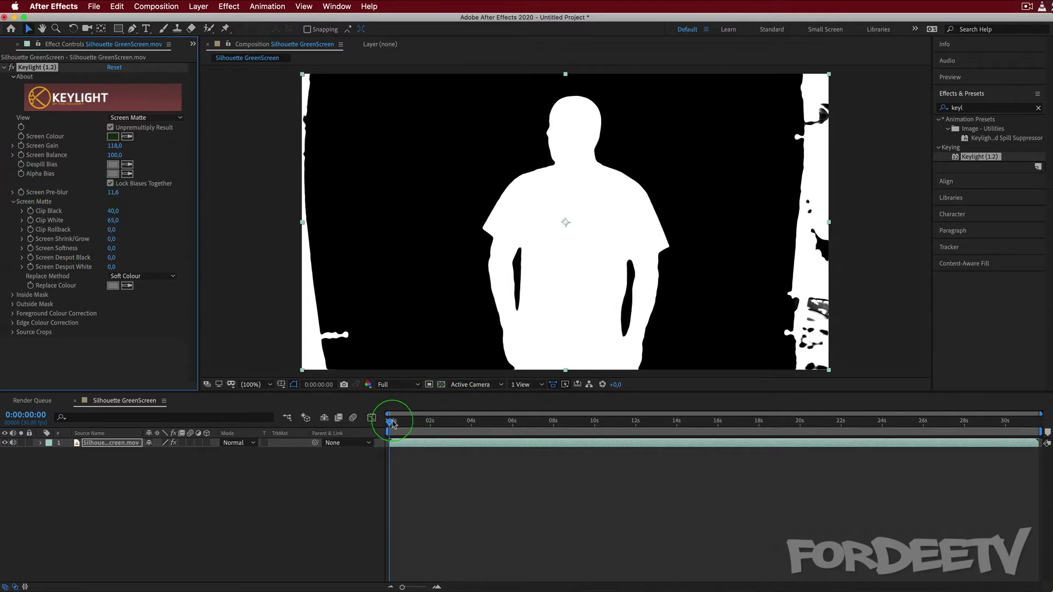
left_click_drag(391, 424, 440, 426)
Scrub the matte through to 0:00:27:00 and set viewer magnification to 50%.
left_click_drag(504, 425, 946, 424)
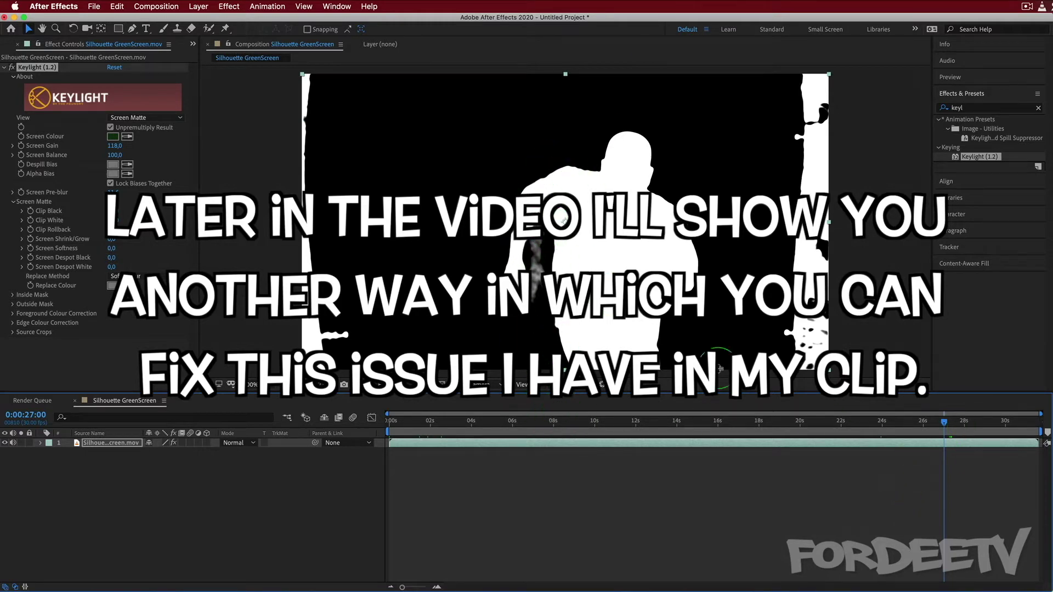
left_click(269, 384)
left_click(255, 495)
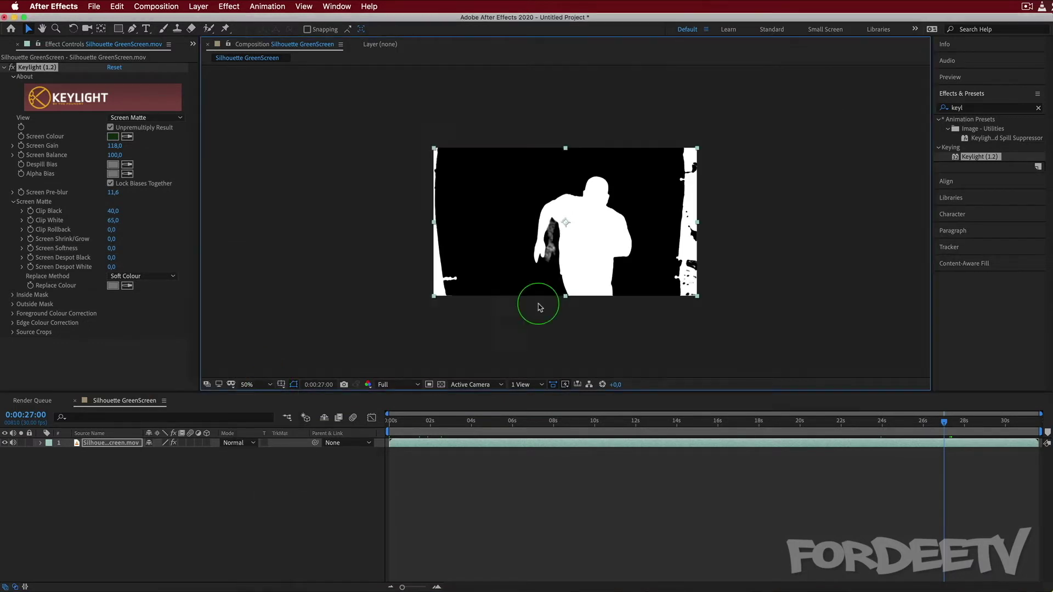
Draw a rectangular mask on the green-screen layer inside the white edge strips.
left_click(118, 29)
left_click(31, 74)
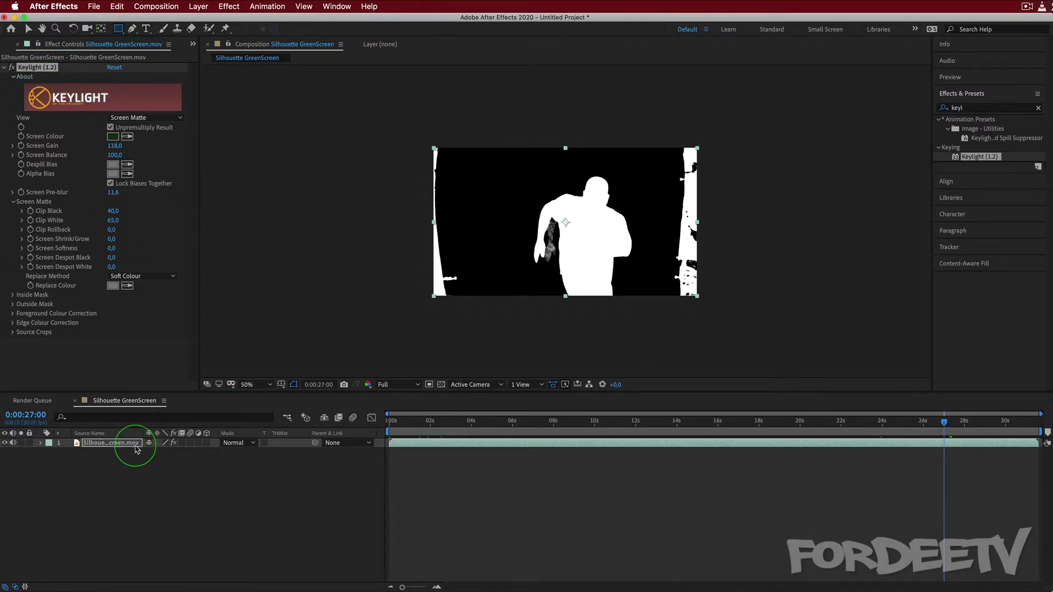
left_click(107, 447)
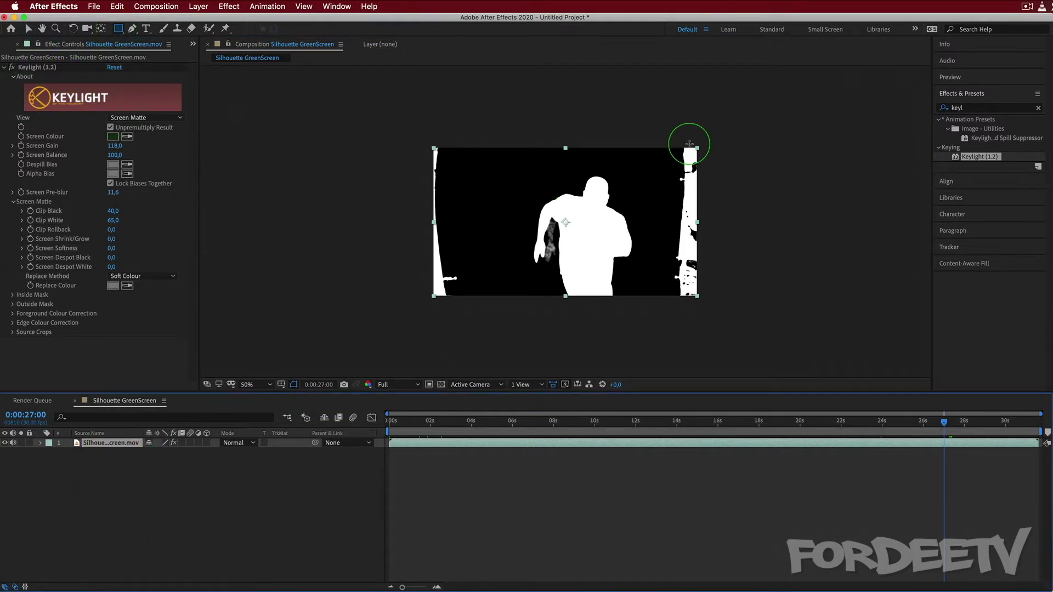
left_click_drag(677, 135, 463, 307)
Adjust Mask 1's right edge so it excludes the white strip.
left_click(284, 56)
left_click(28, 30)
left_click(676, 306)
left_click(676, 222)
mouse_move(676, 222)
left_mouse_down()
mouse_move(698, 223)
mouse_move(674, 223)
left_mouse_up()
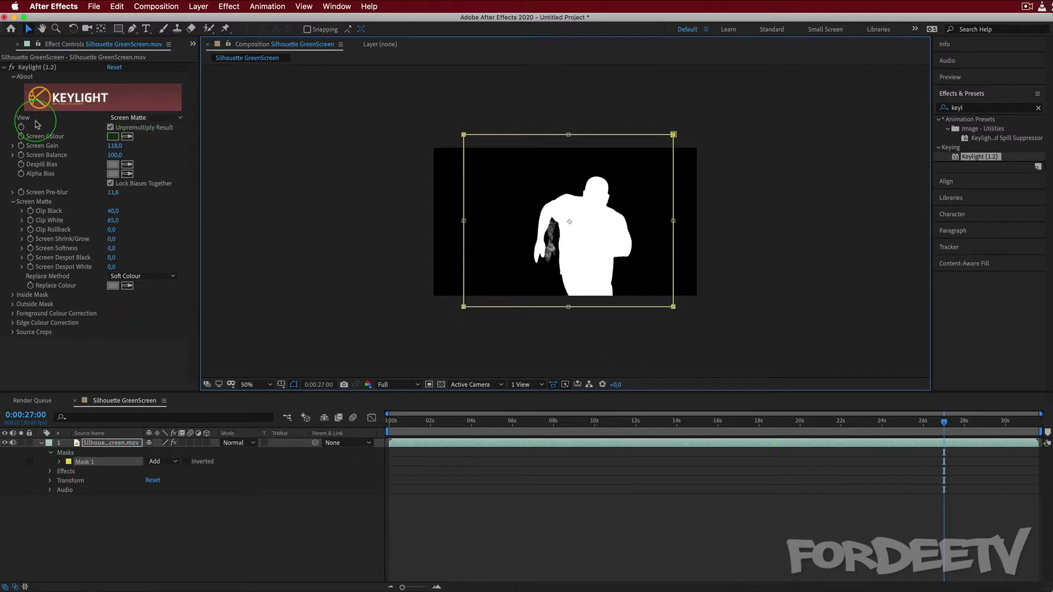
Switch Keylight's View to Final Result and set preview resolution to Half.
left_click(139, 119)
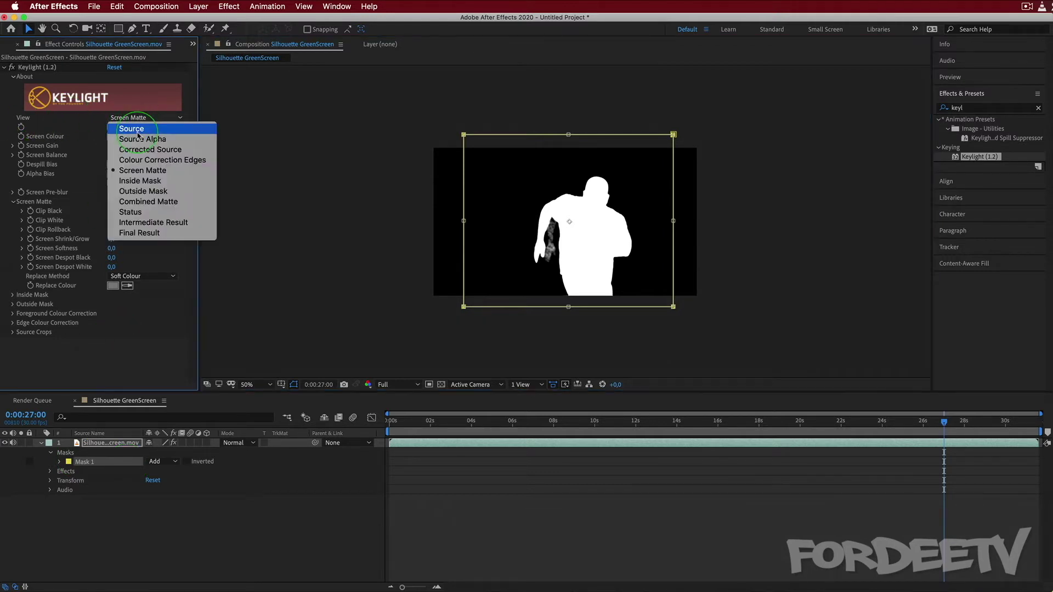
left_click(137, 234)
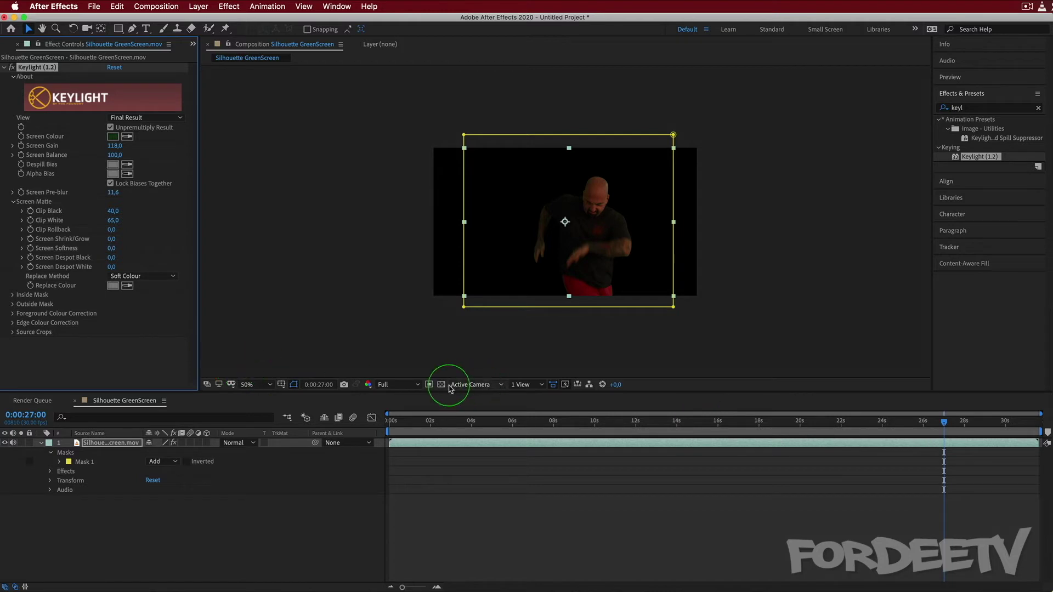
left_click(391, 386)
left_click(391, 425)
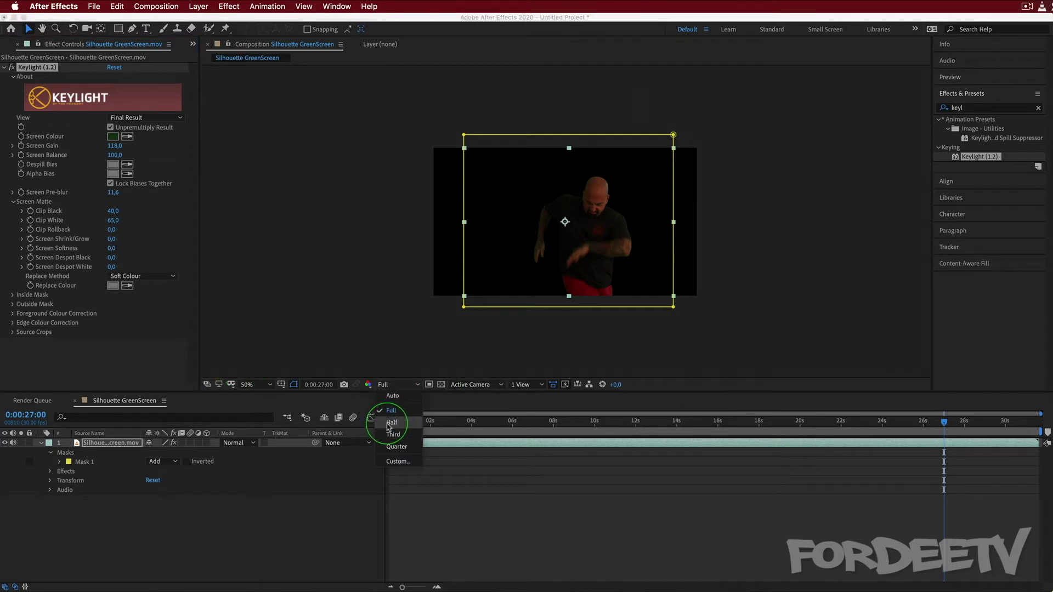
left_click_drag(945, 425, 350, 428)
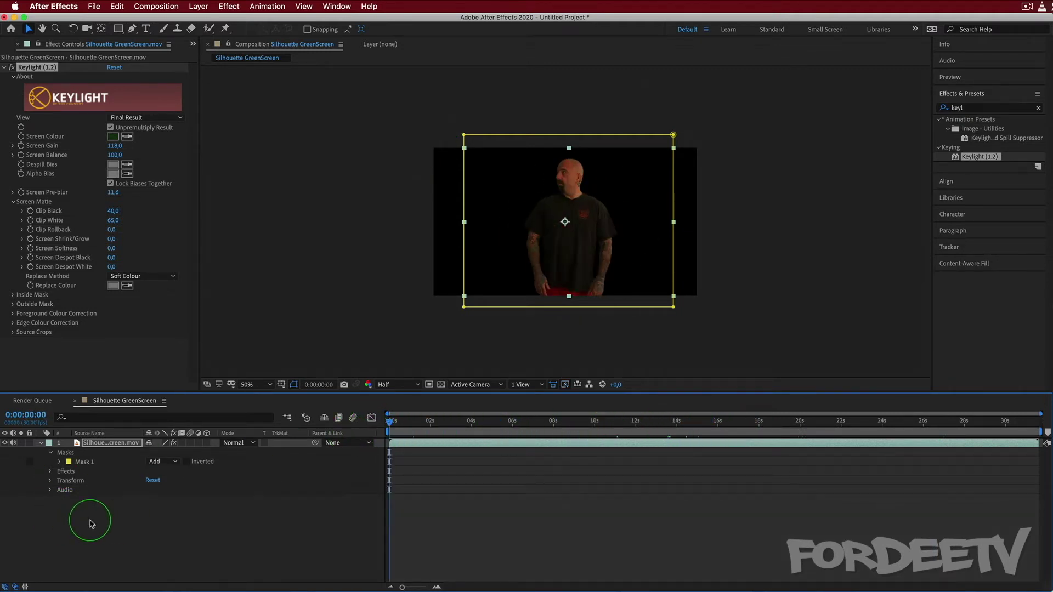
Create a white solid named White BG and place it beneath the keyed footage layer.
right_click(128, 511)
mouse_move(219, 517)
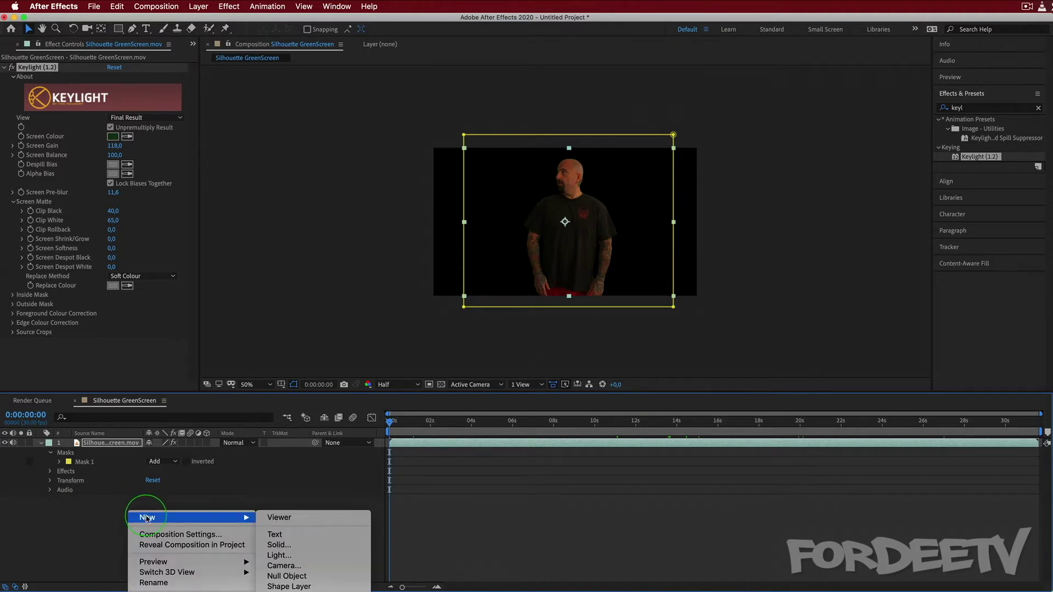
left_click(318, 546)
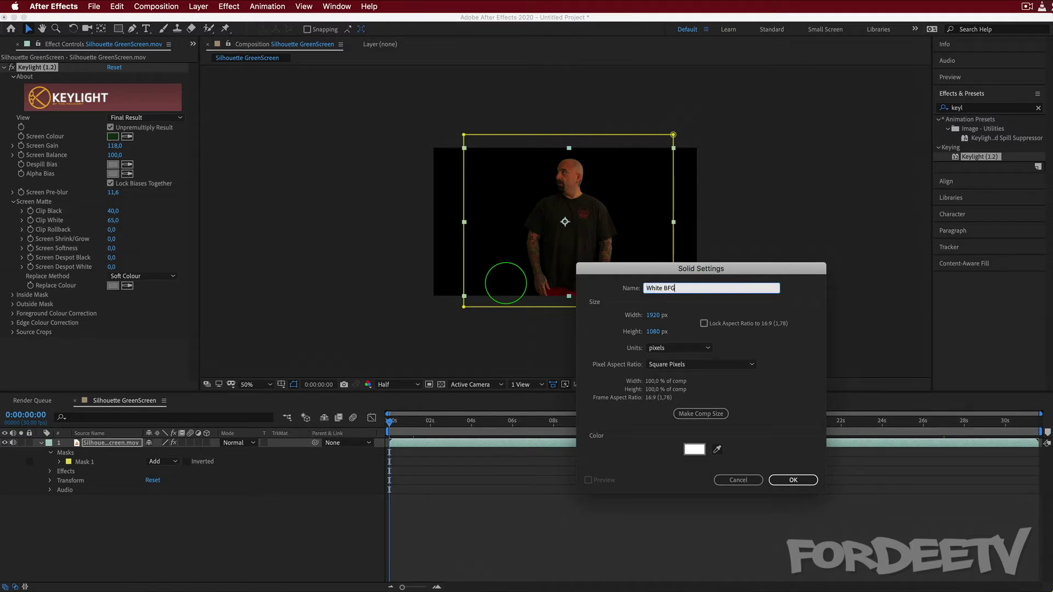
key("Return")
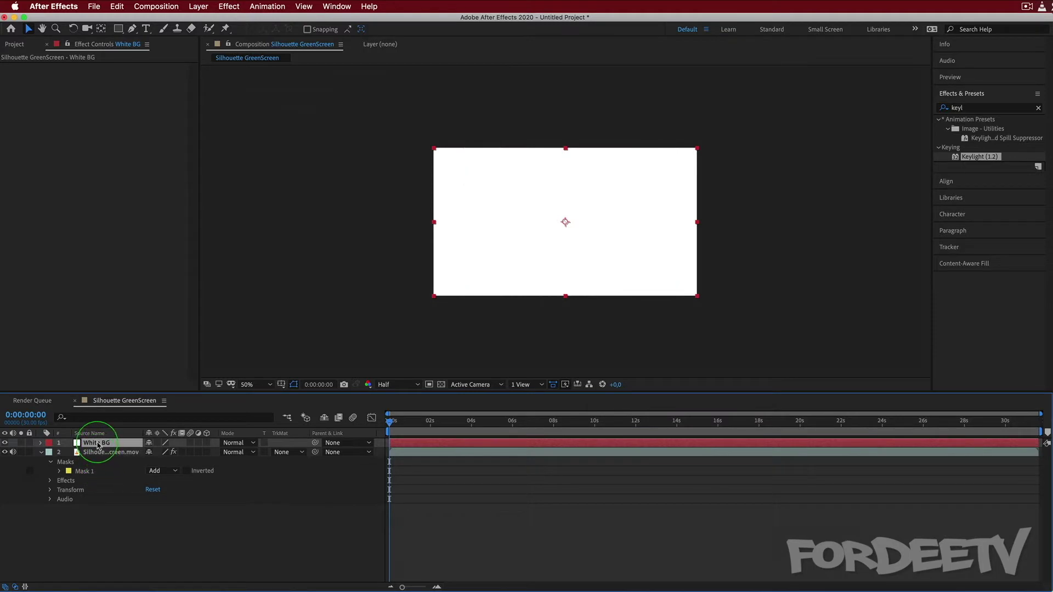
left_click_drag(99, 448, 94, 493)
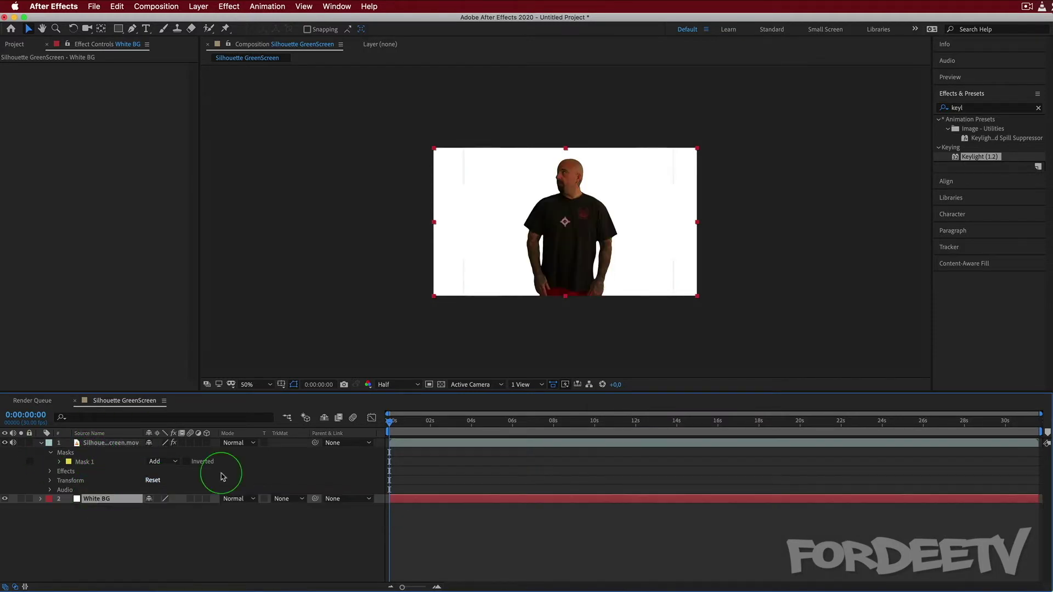
left_click_drag(389, 421, 351, 371)
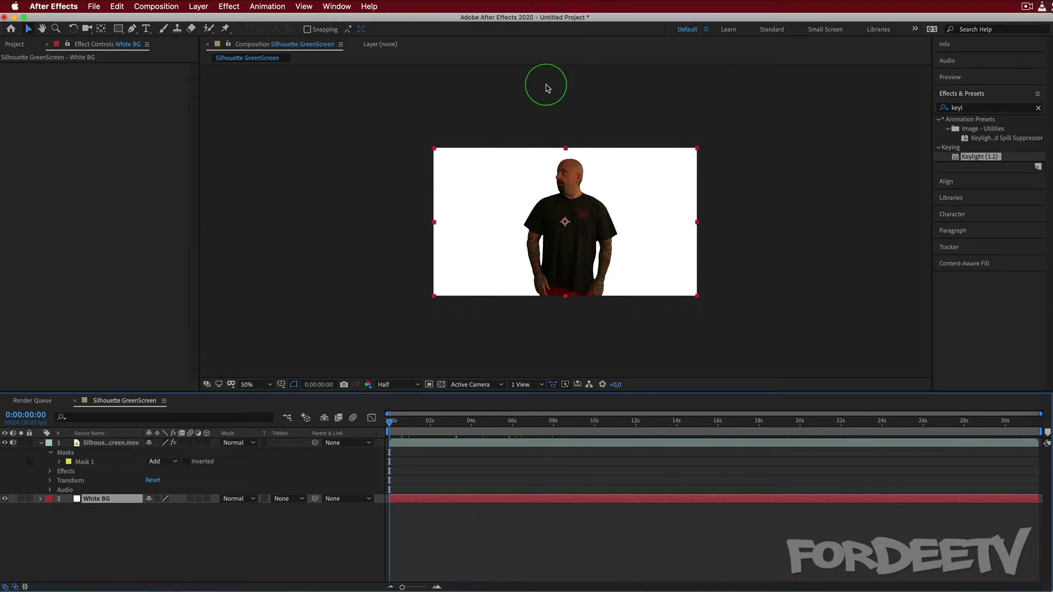
Search effects for 'curve' and apply Curves to the keyed green-screen layer.
left_click(985, 108)
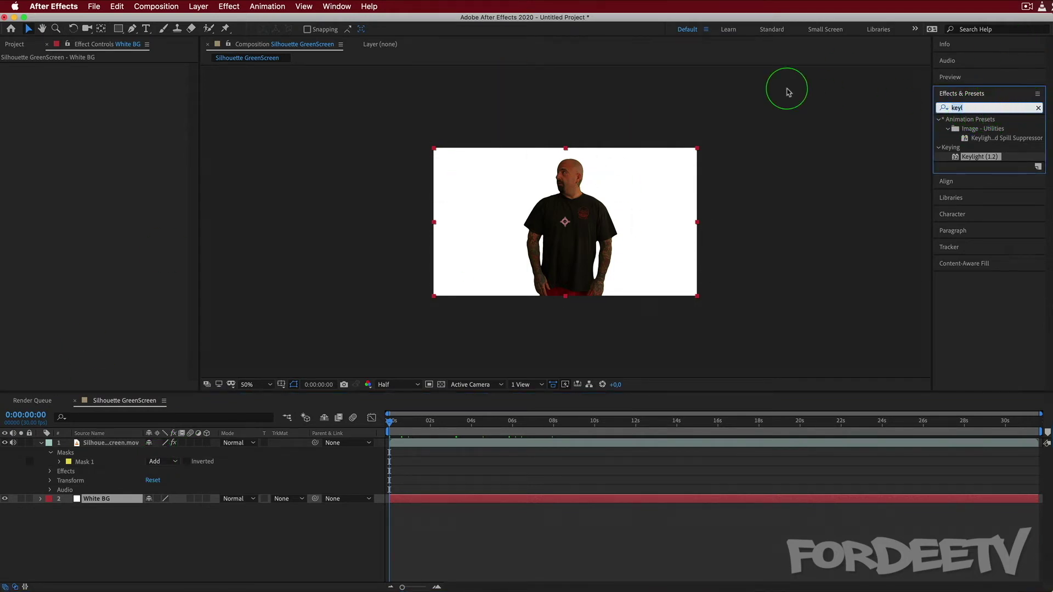
type("curve")
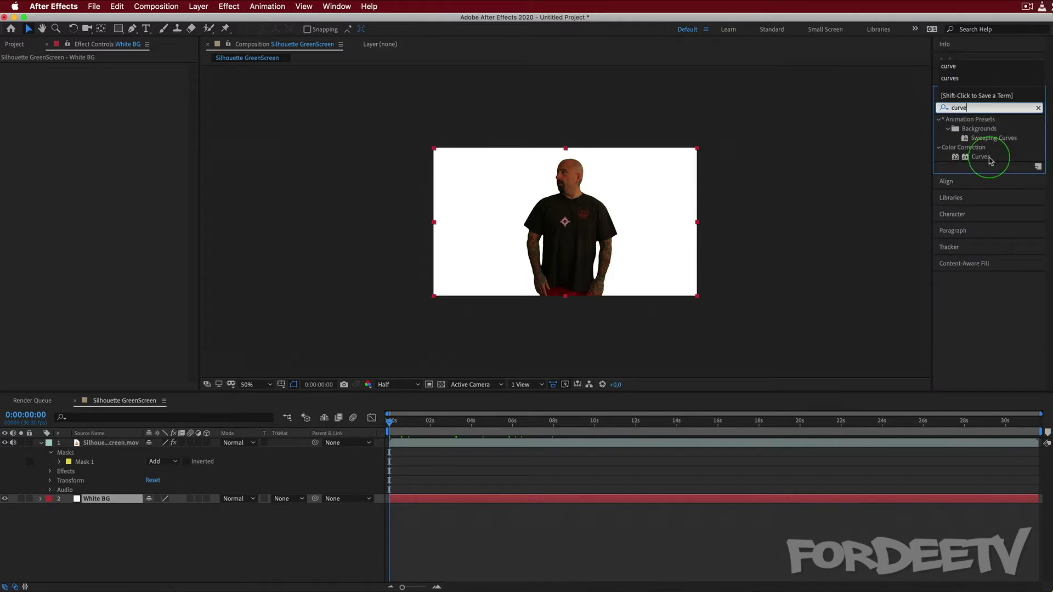
left_click(99, 288)
left_click(15, 44)
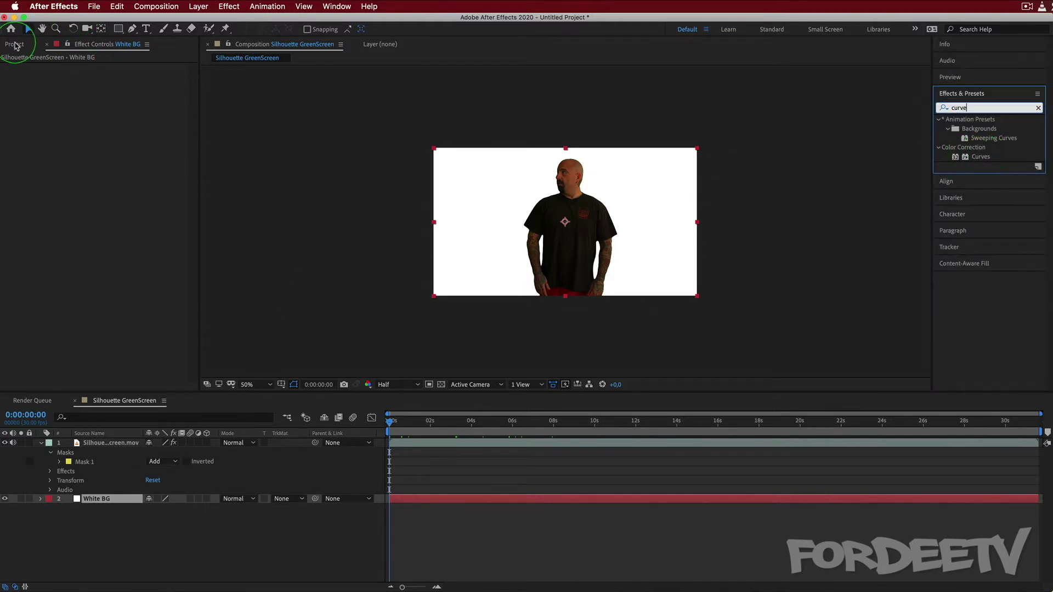
left_click(23, 179)
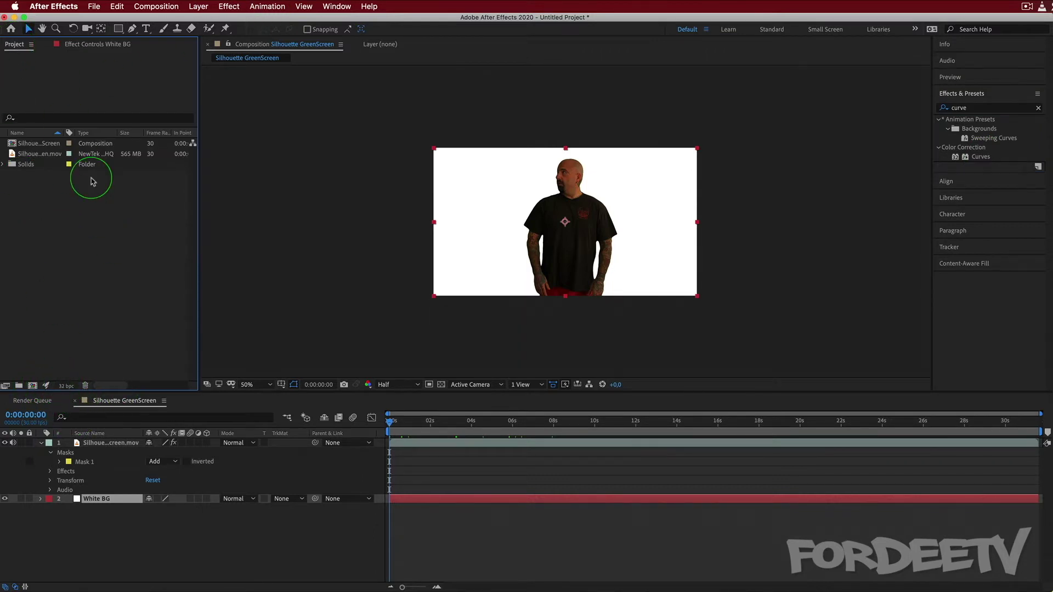
left_click(982, 157)
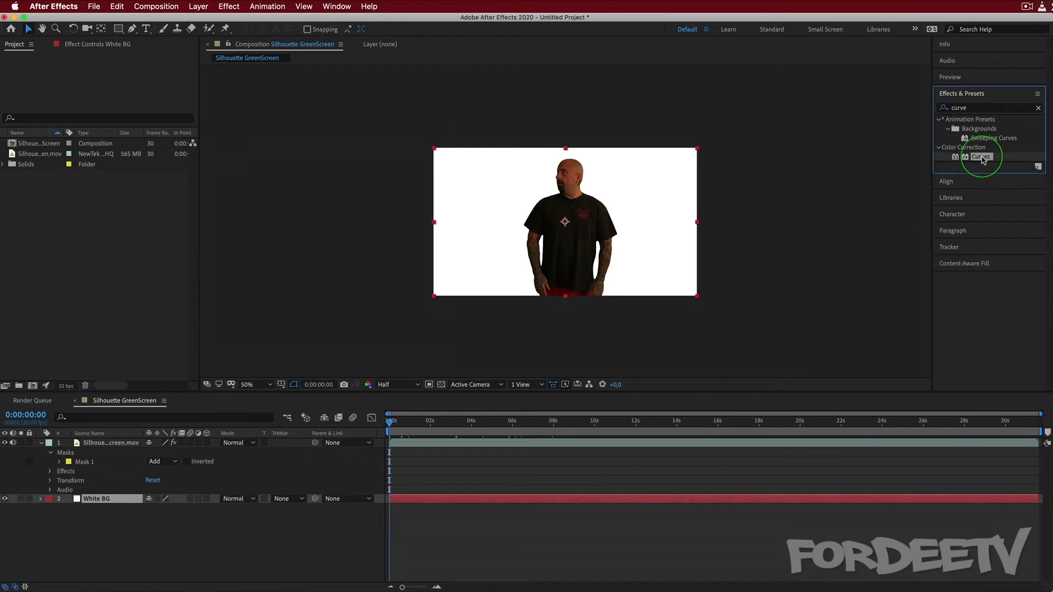
left_click_drag(982, 159, 91, 445)
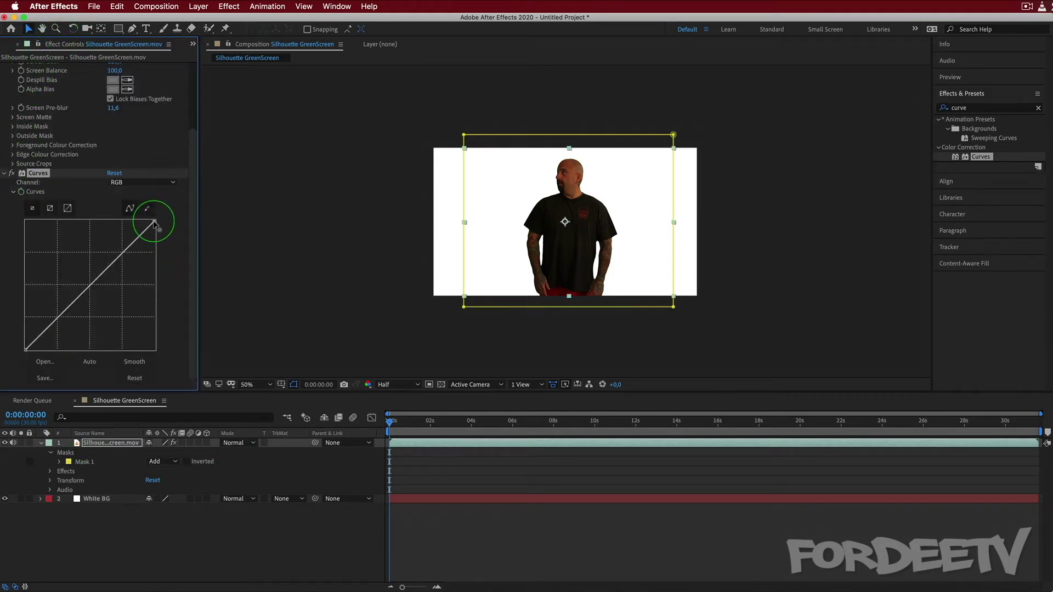
Pull the curve down until the man becomes a solid black silhouette.
left_click_drag(160, 223, 176, 306)
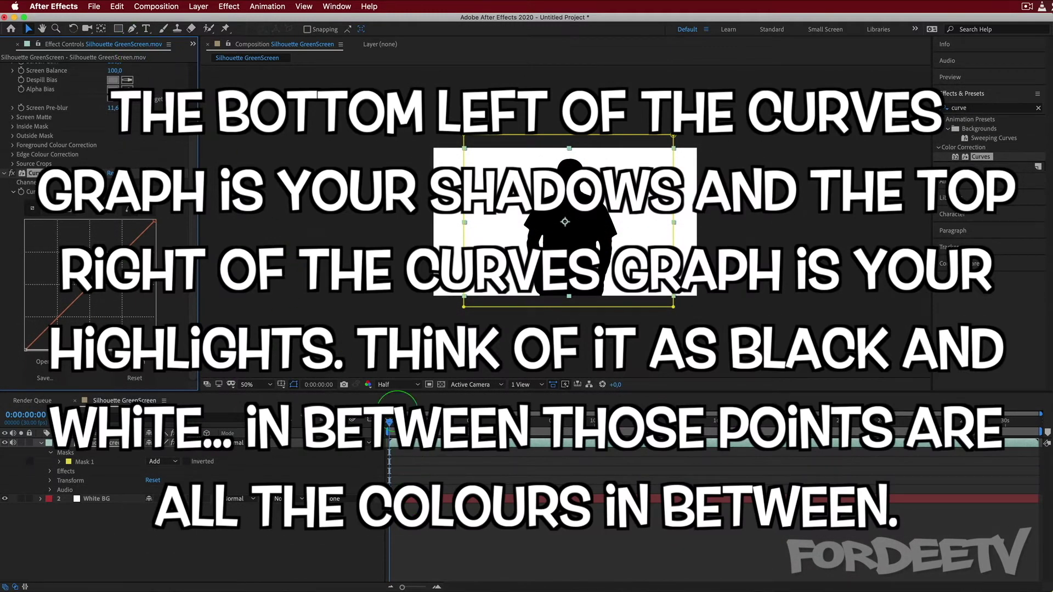
left_click(390, 426)
left_click(390, 427)
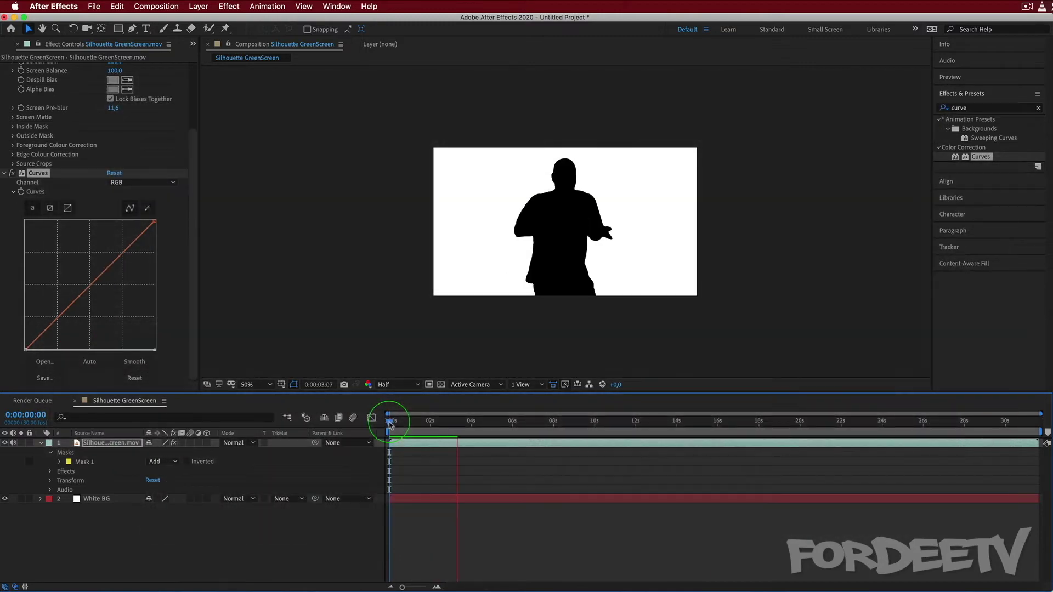
left_click(344, 402)
left_click_drag(467, 425, 568, 431)
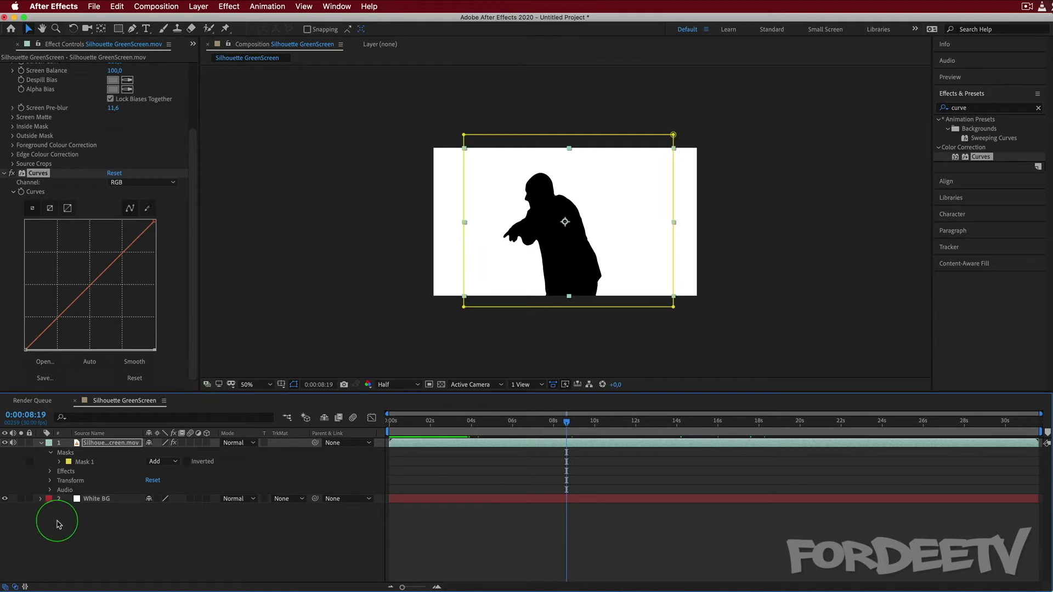
Apply Gradient Ramp to the White BG layer and set its Ramp Shape to Radial Ramp.
left_click(99, 520)
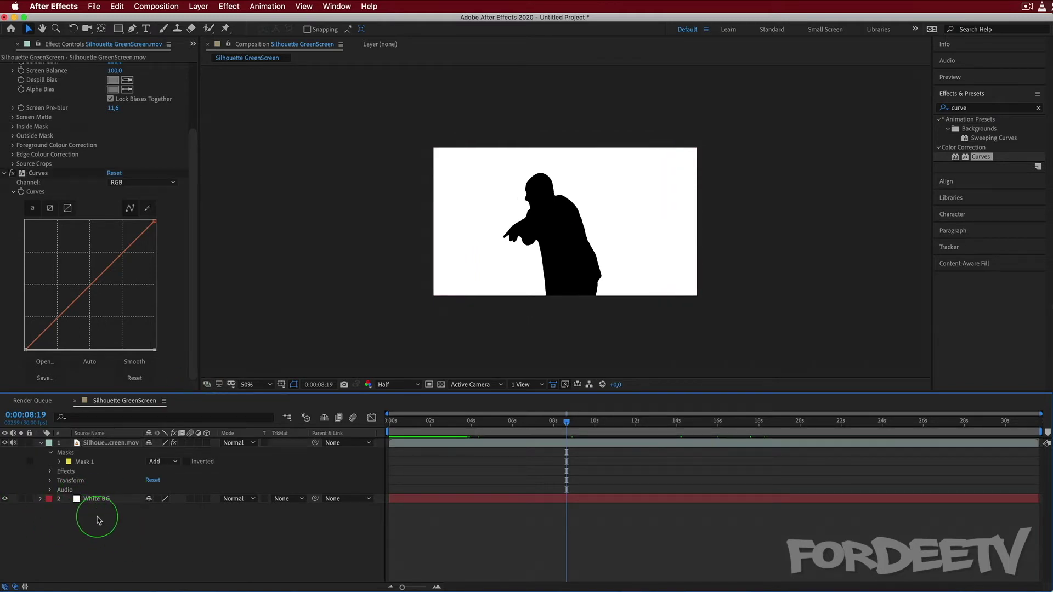
left_click(97, 500)
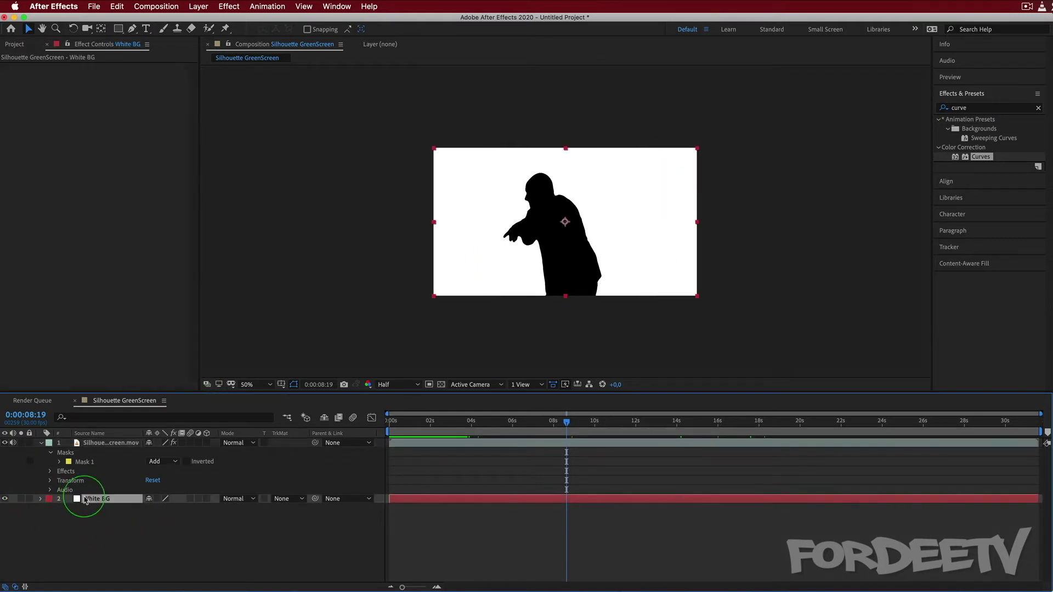
left_click(977, 108)
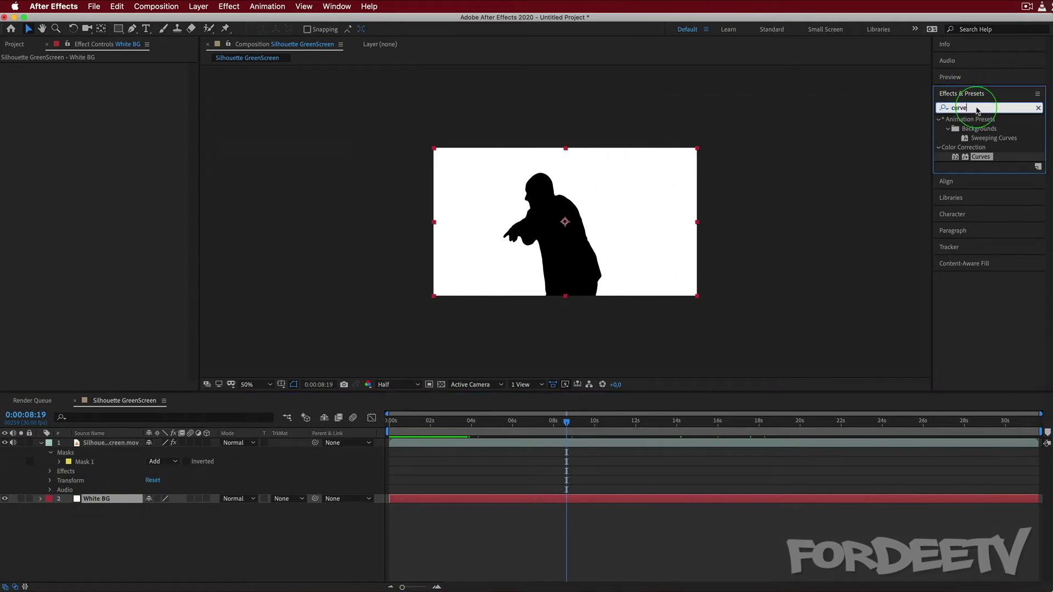
type("ramp")
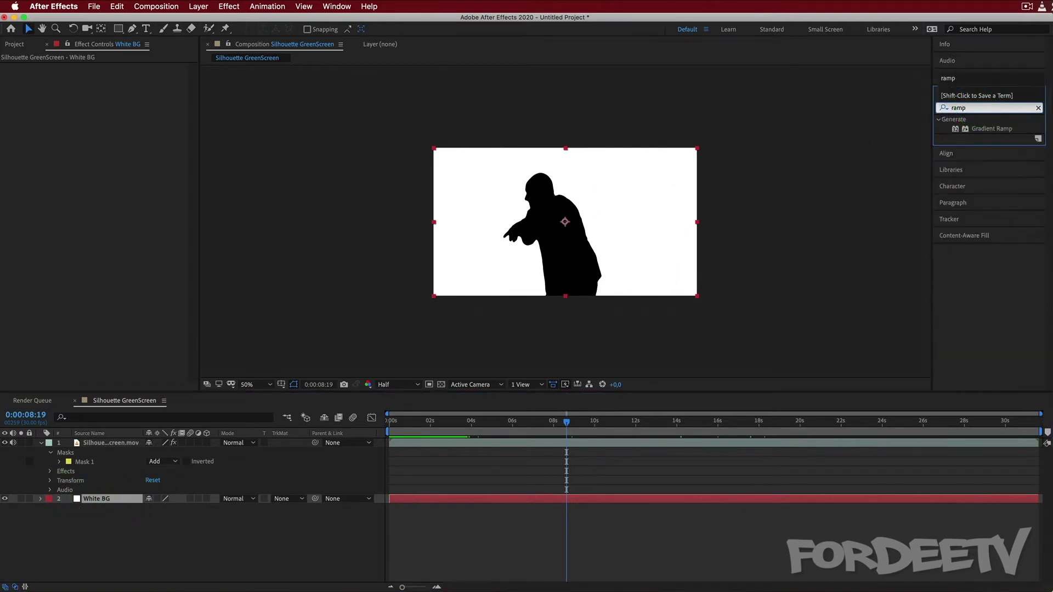
left_click_drag(973, 131, 89, 499)
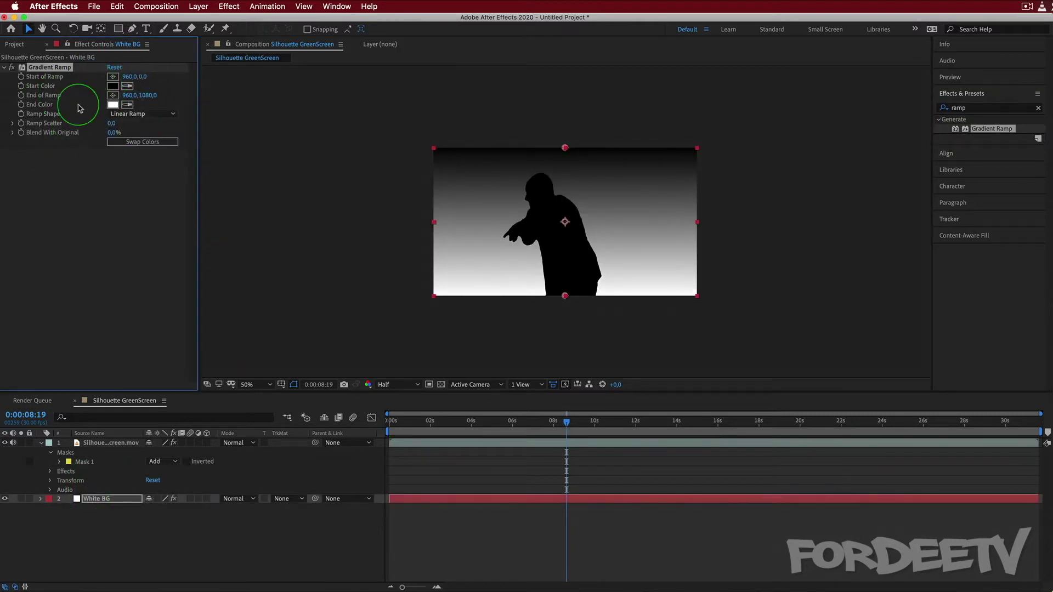
left_click(142, 114)
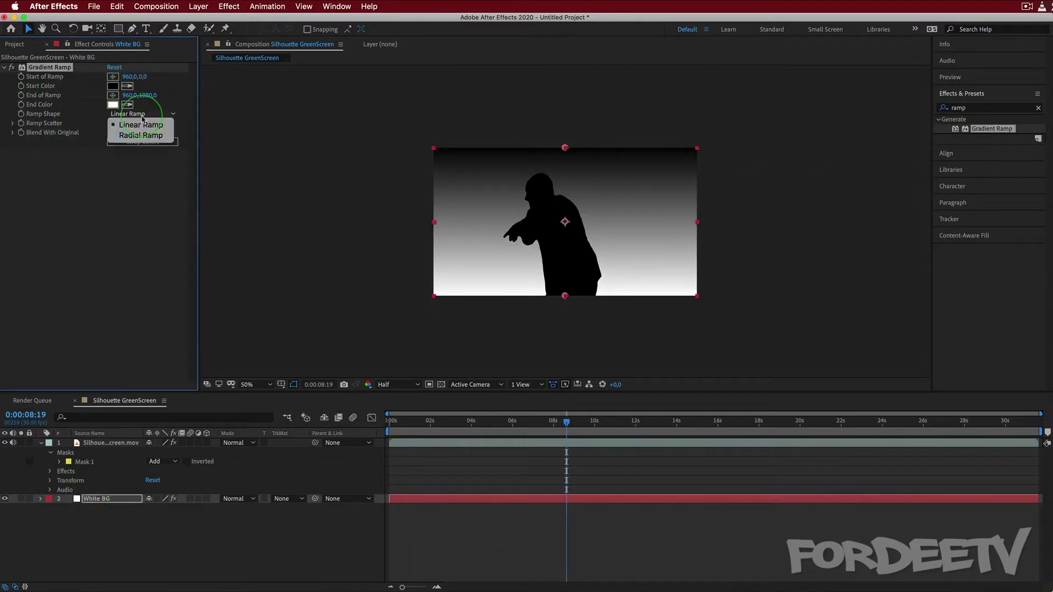
left_click(126, 135)
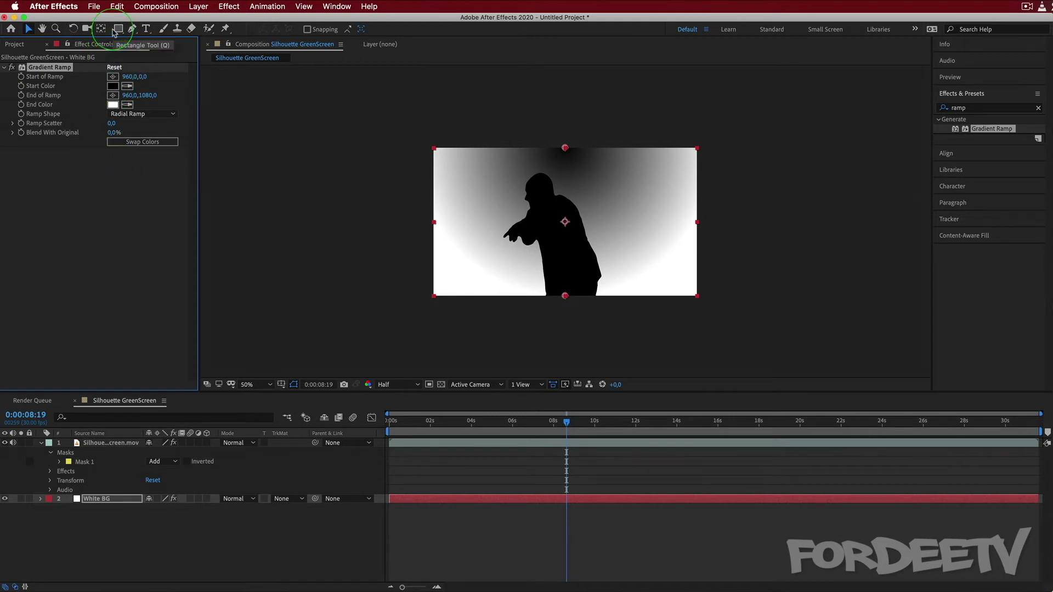
Set the Gradient Ramp start colour to dark navy blue (03085A).
left_click(112, 86)
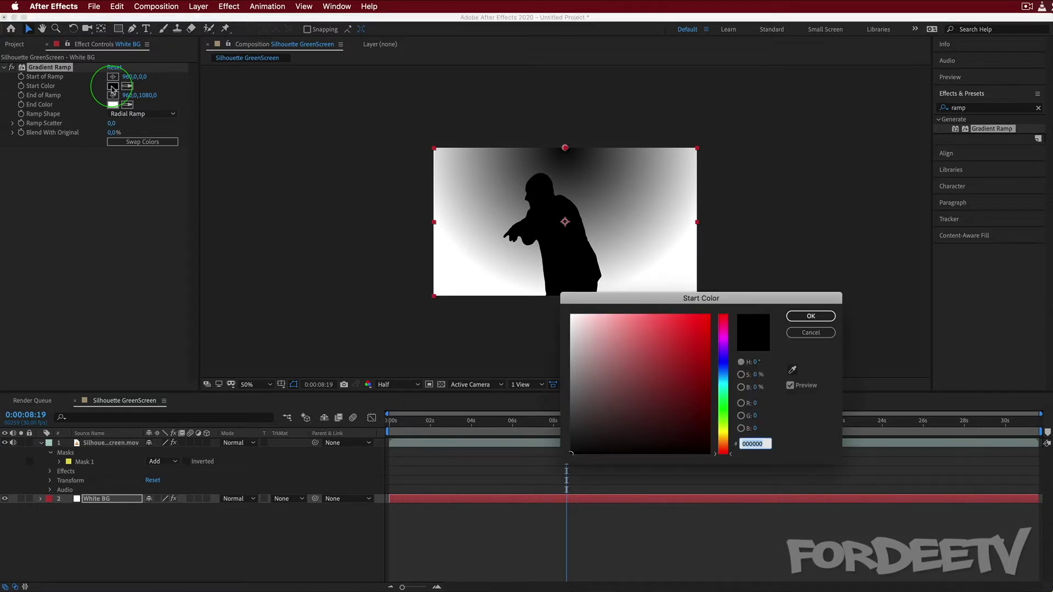
left_click(724, 365)
mouse_move(635, 425)
left_mouse_down()
mouse_move(700, 435)
mouse_move(707, 405)
left_mouse_up()
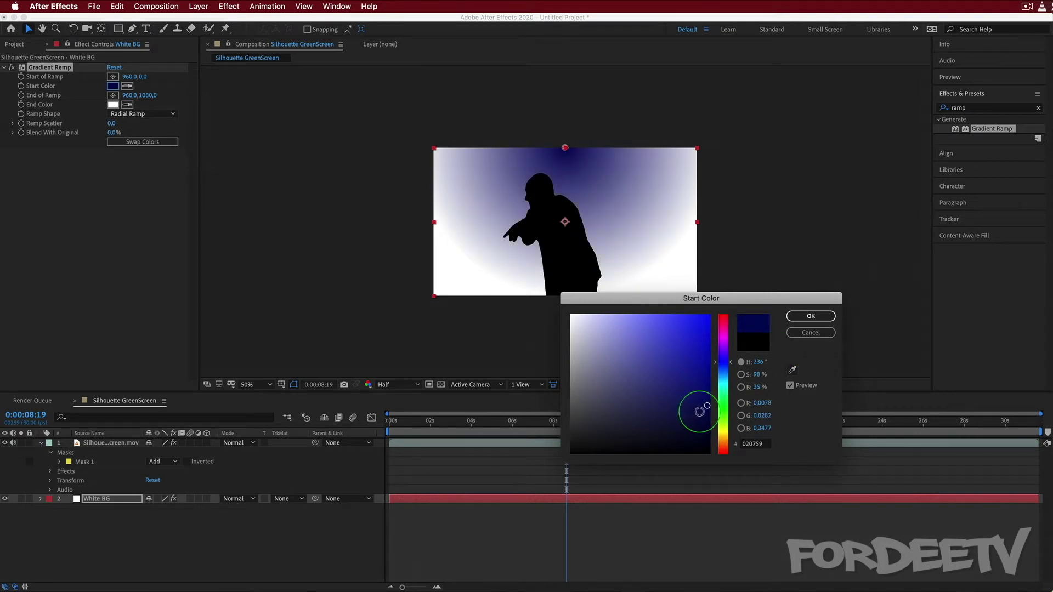
left_click(810, 316)
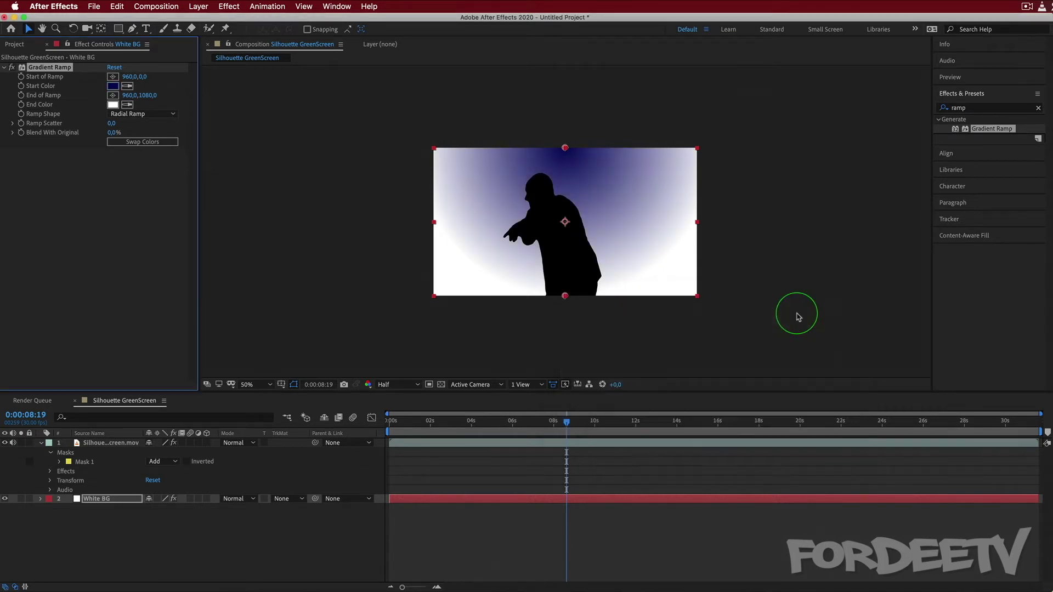
Set the Gradient Ramp end colour to black (000000).
left_click(112, 105)
left_click_drag(670, 444, 430, 564)
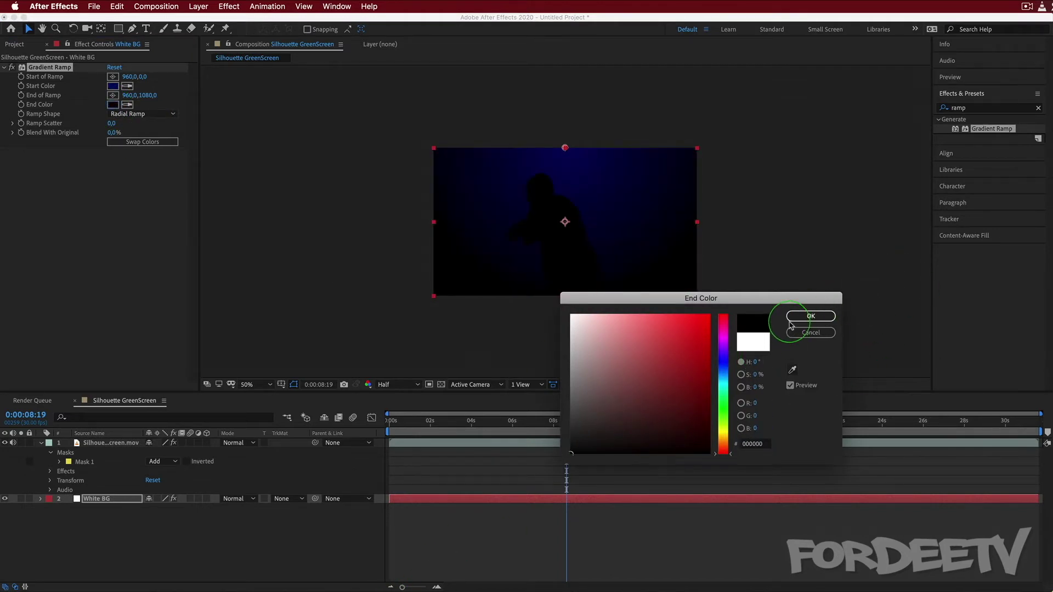
left_click(811, 317)
left_click(112, 96)
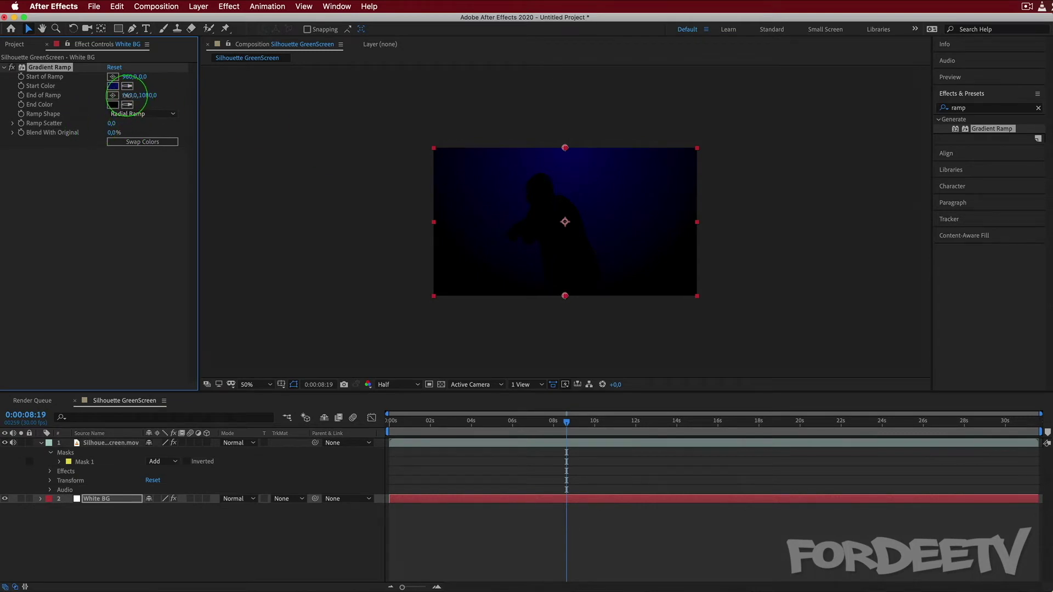
Set End of Ramp X to 2315, then scrub the end point further right.
left_click(129, 95)
type("2")
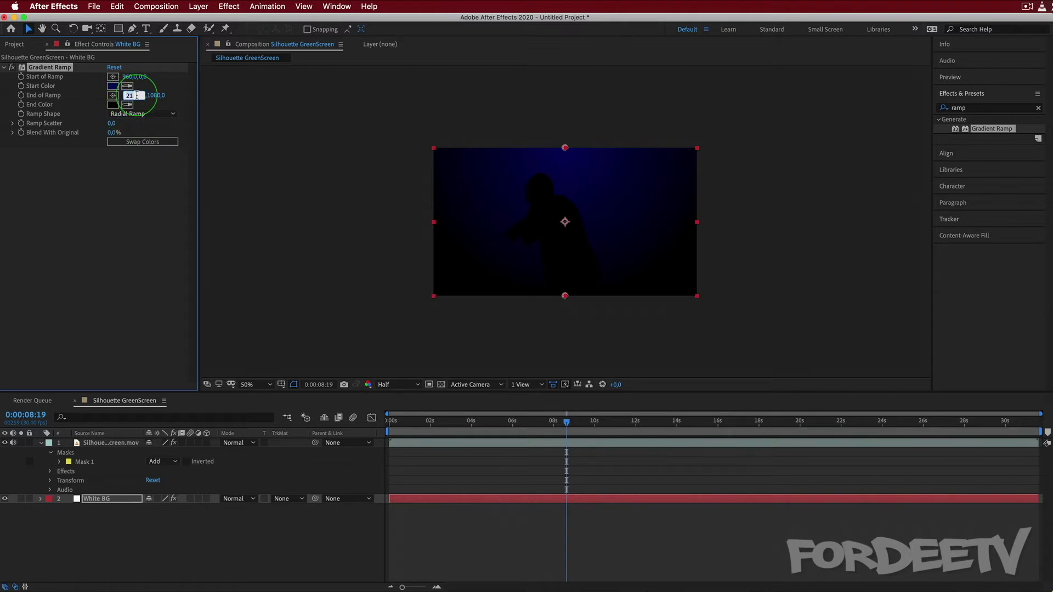
type("315")
key("Return")
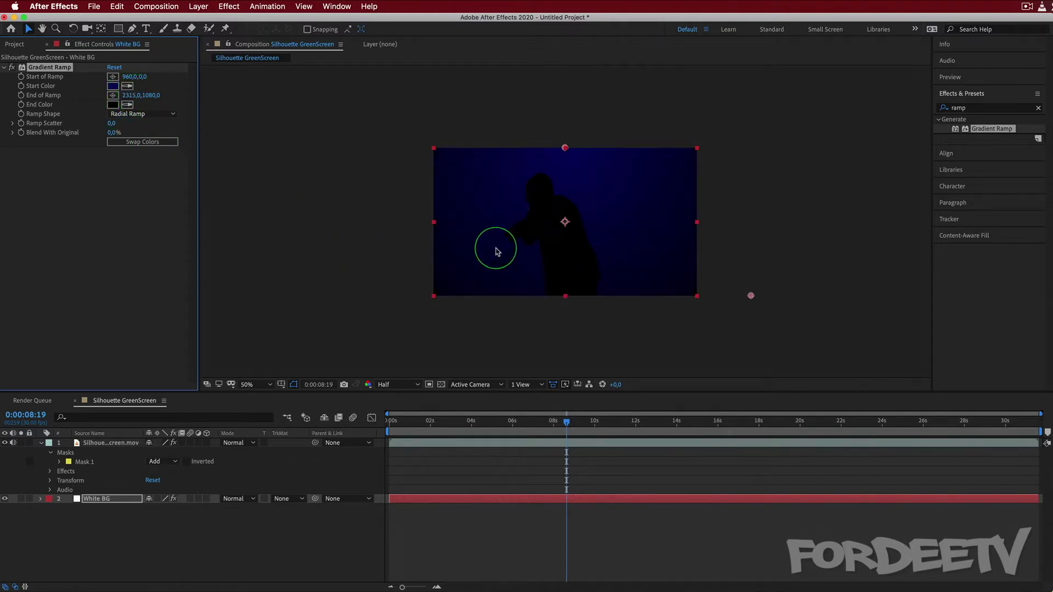
left_click_drag(134, 94, 80, 147)
left_click_drag(4, 148, 417, 172)
mouse_move(4, 142)
left_mouse_down()
mouse_move(82, 135)
mouse_move(2, 131)
left_mouse_up()
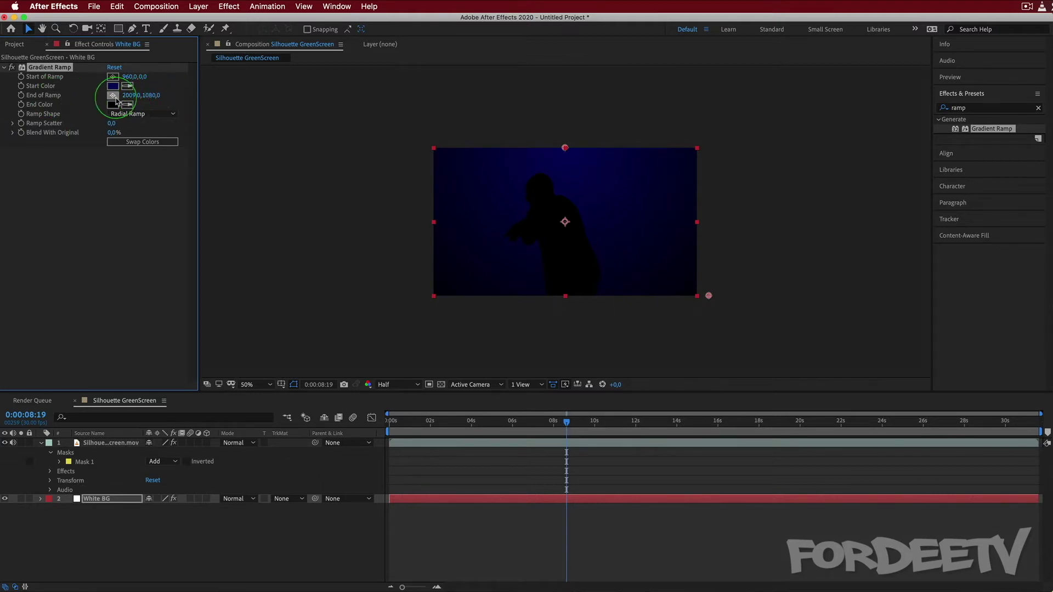
Keep black end colour and radial shape; place Start of Ramp at 960,542 and End at 2077,1008.
left_click(127, 104)
left_click(112, 117)
left_click(800, 254)
left_click_drag(711, 299, 720, 359)
mouse_move(719, 269)
left_mouse_down()
mouse_move(720, 231)
mouse_move(716, 285)
left_mouse_up()
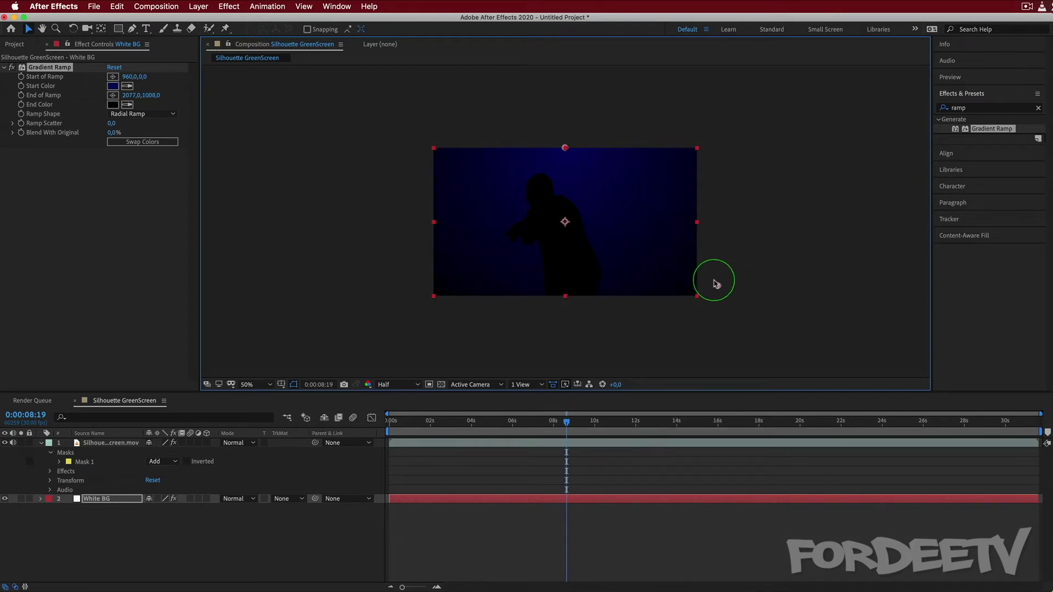
left_click_drag(143, 77, 135, 382)
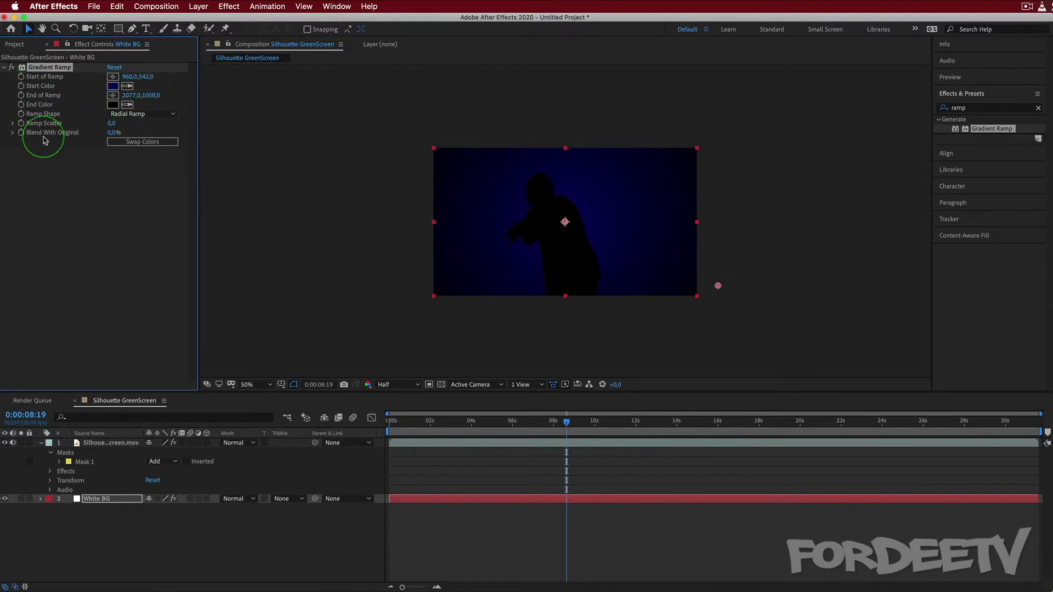
left_click(1011, 130)
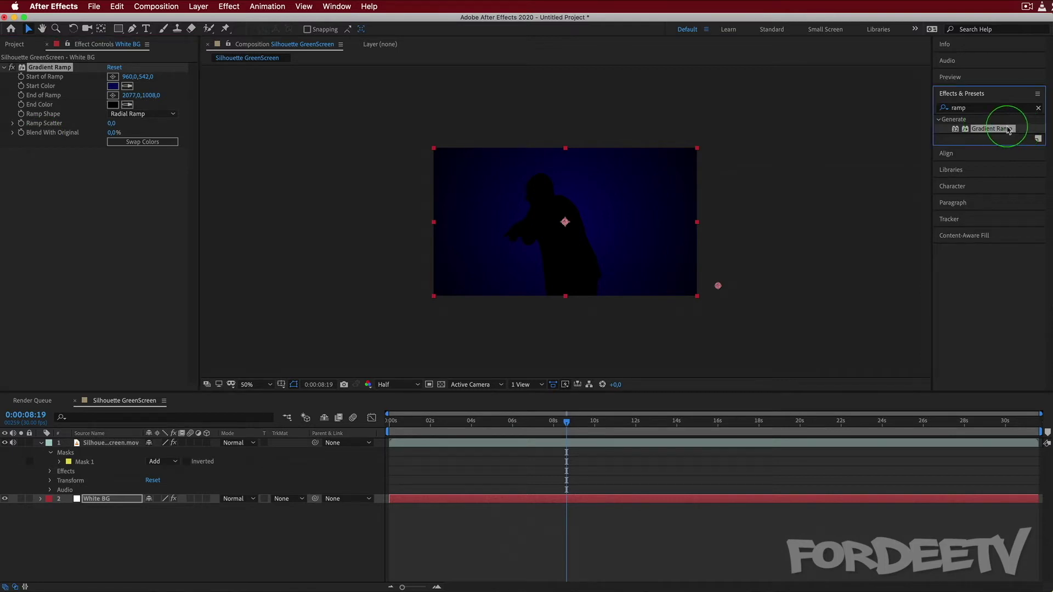
Apply Turbulent Displace to the gradient background layer from a 'tur' search.
double_click(958, 108)
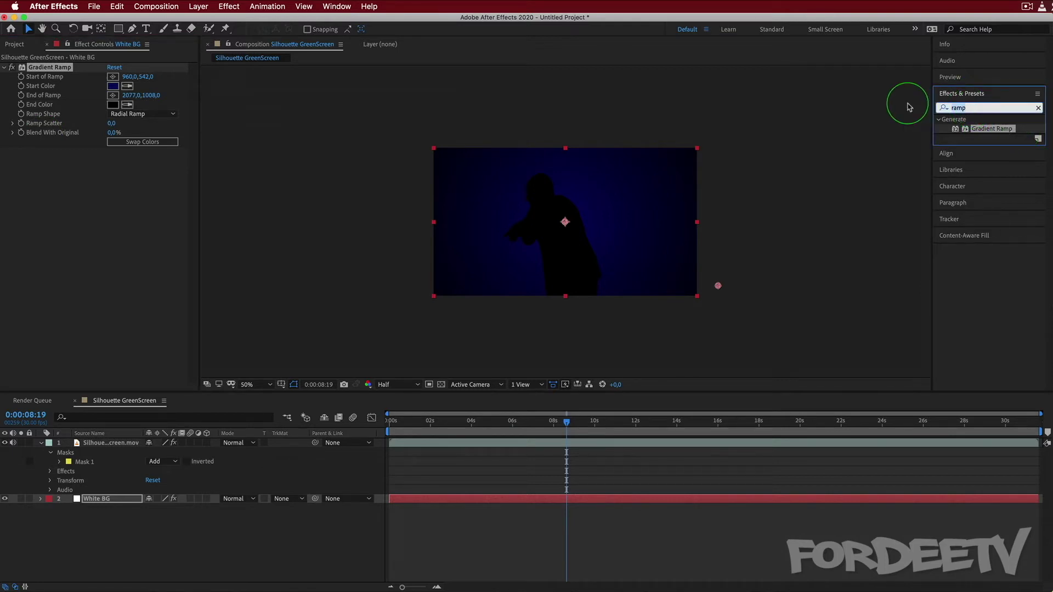
type("tur")
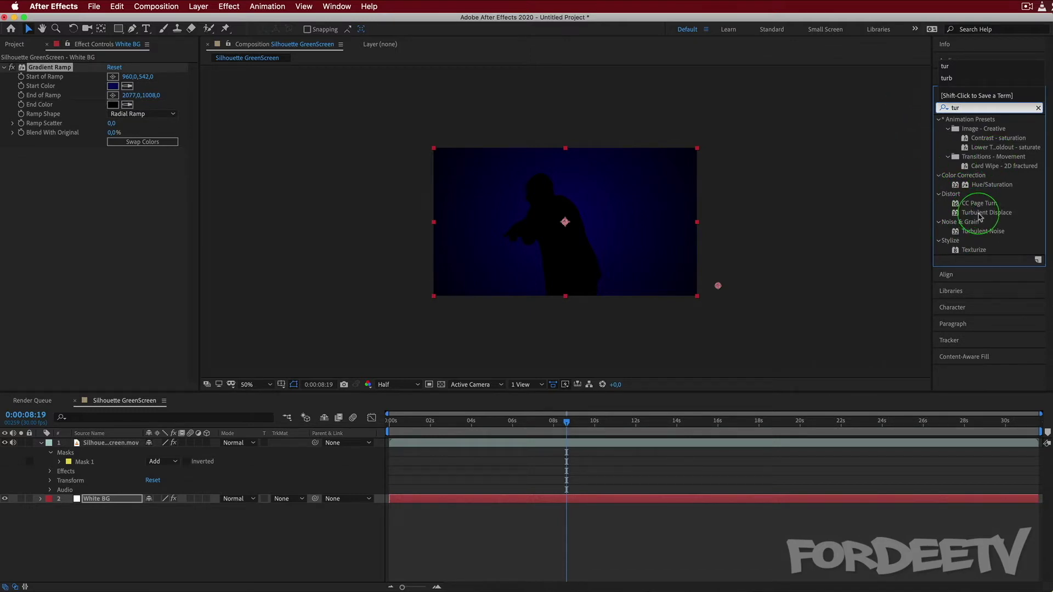
left_click(987, 213)
left_click_drag(987, 214, 57, 160)
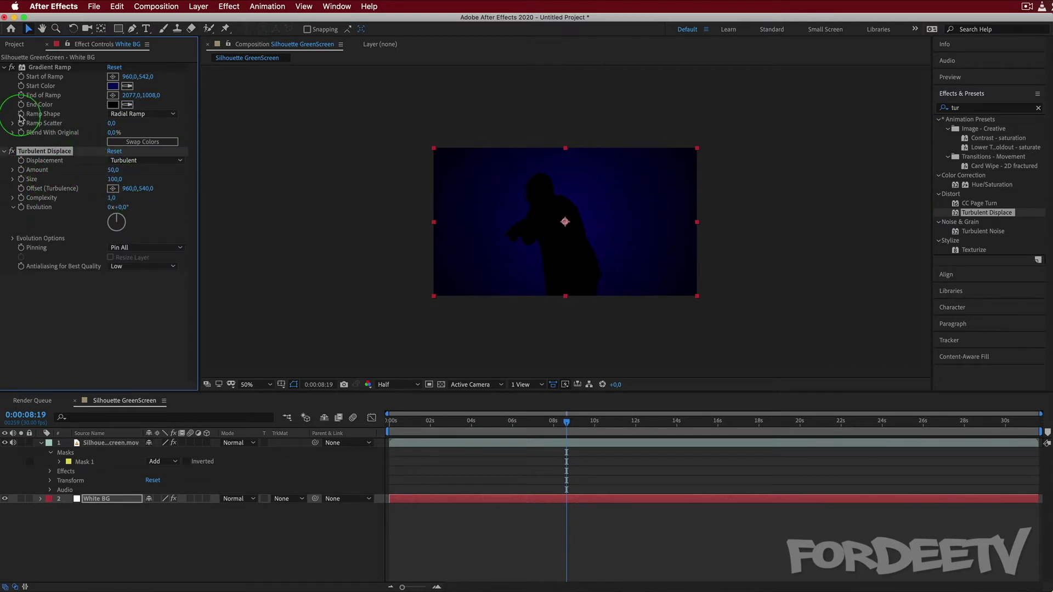
Set Turbulent Displace Amount to 125, Size to 200 and Complexity to 10.
left_click(113, 170)
type("125")
key("Return")
left_click(116, 179)
type("200")
key("Return")
left_click(113, 197)
type("10")
key("Return")
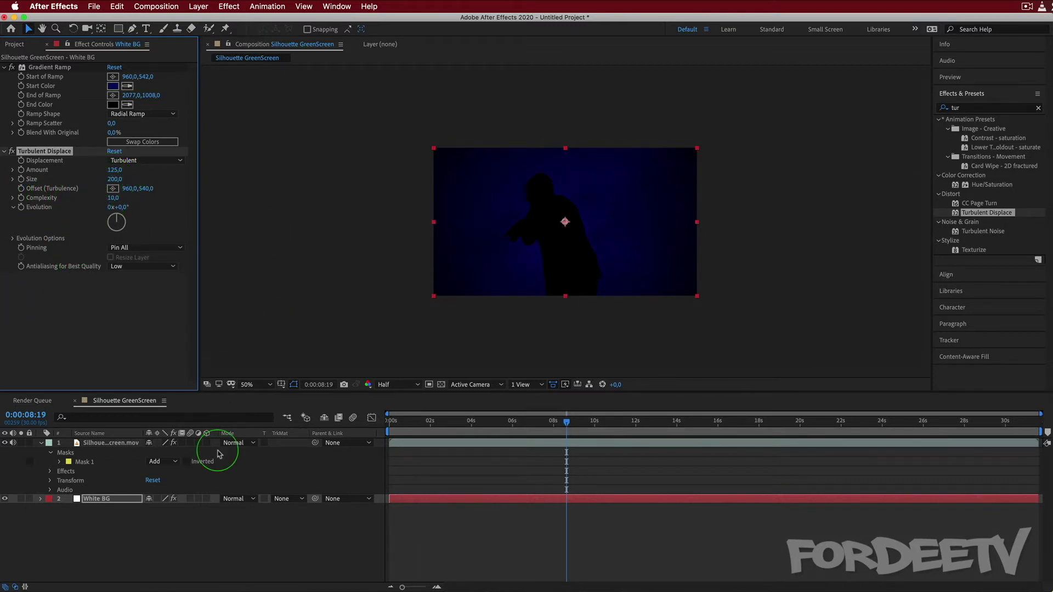
Set the viewer to Fit up to 100% magnification and Full resolution.
left_click(245, 384)
left_click(261, 407)
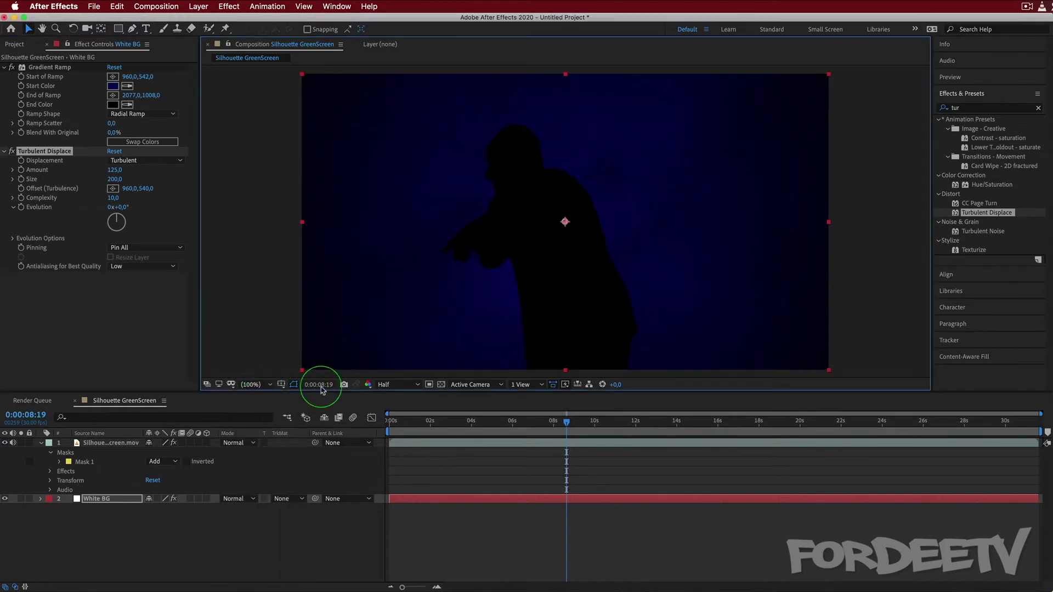
left_click(406, 385)
left_click(405, 407)
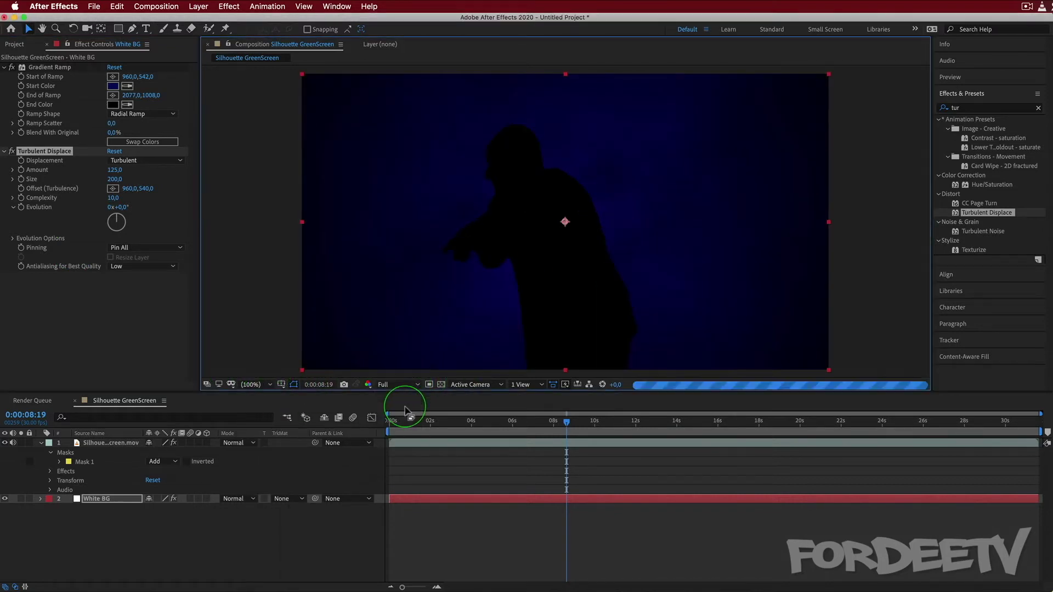
Scrub the Turbulent Displace Amount to test the warp, and move the time to 0:00:07:14.
left_click(12, 152)
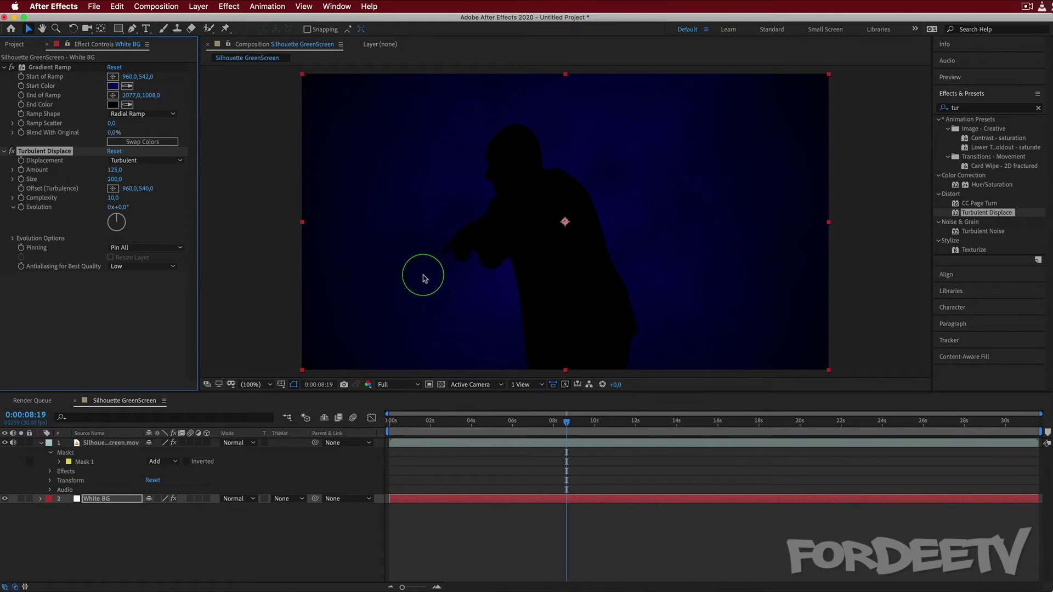
mouse_move(115, 169)
left_mouse_down()
mouse_move(9, 169)
mouse_move(104, 176)
left_mouse_up()
left_click_drag(4, 170, 140, 168)
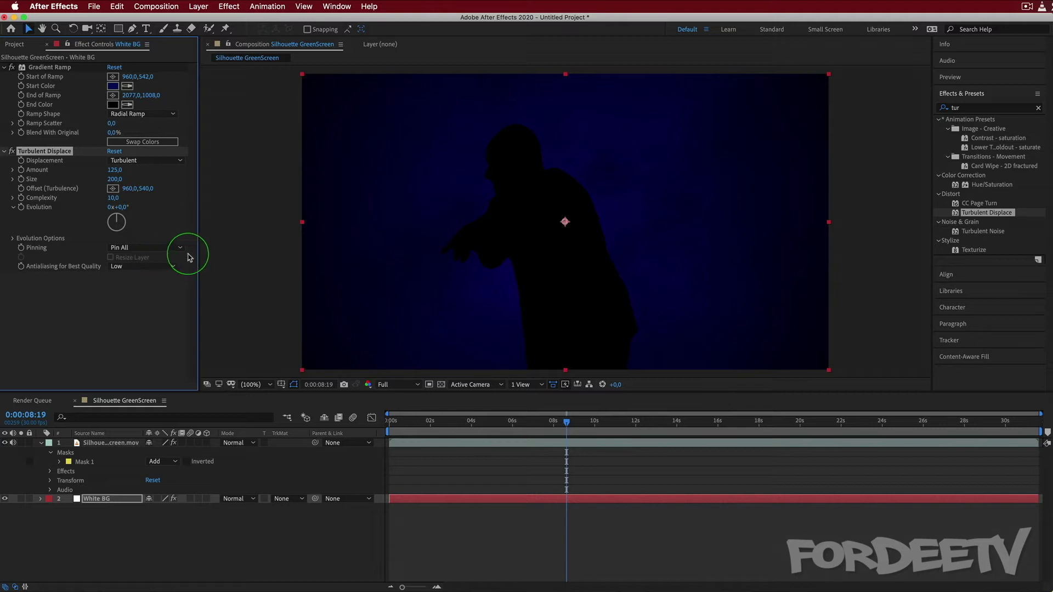
left_click_drag(567, 421, 503, 436)
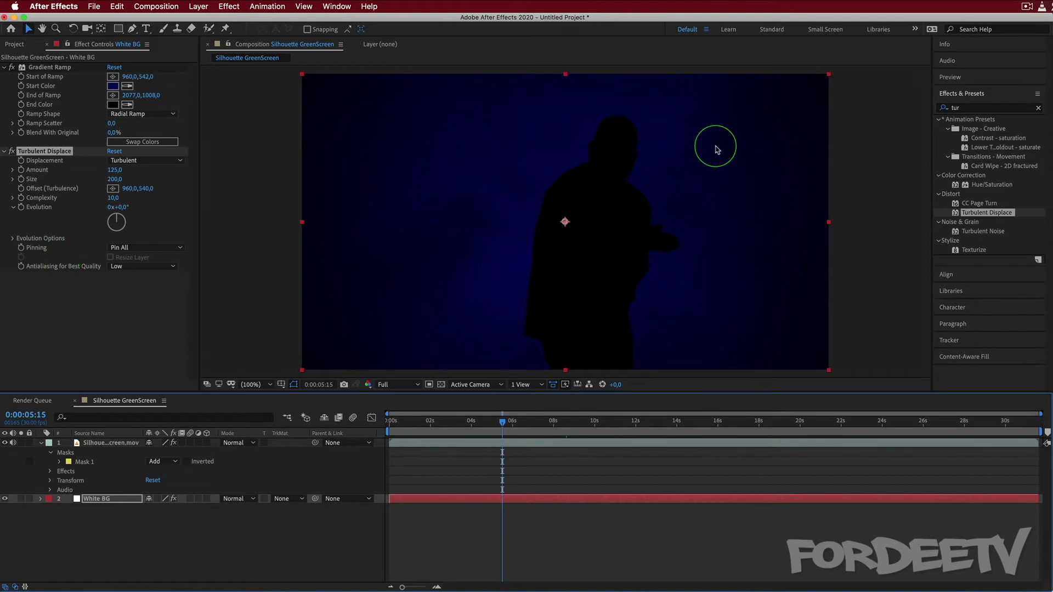
Create a new solid named Sound Keys and move it to the top of the stack.
right_click(139, 553)
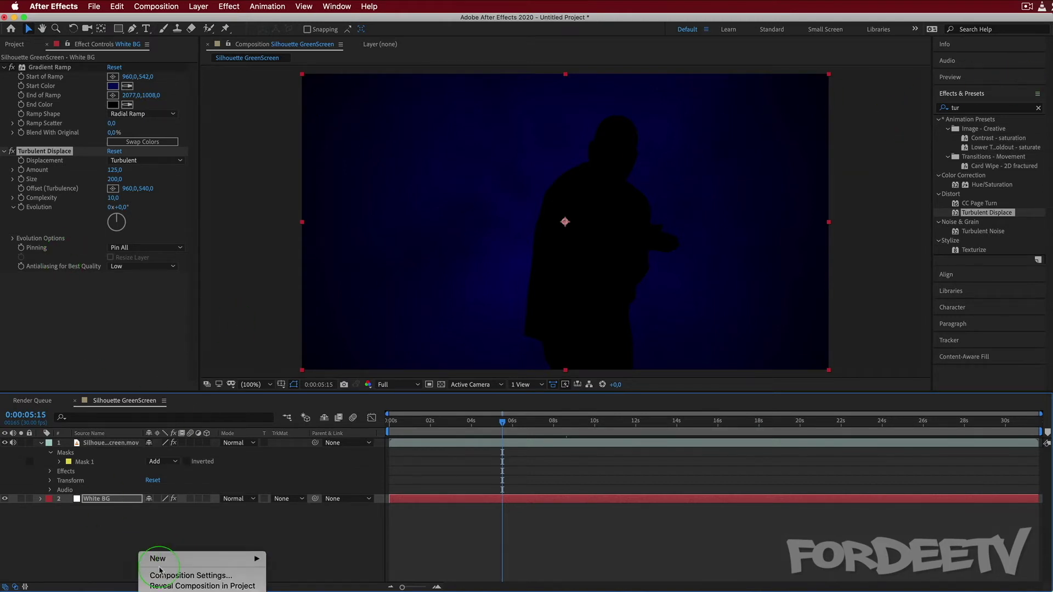
mouse_move(236, 558)
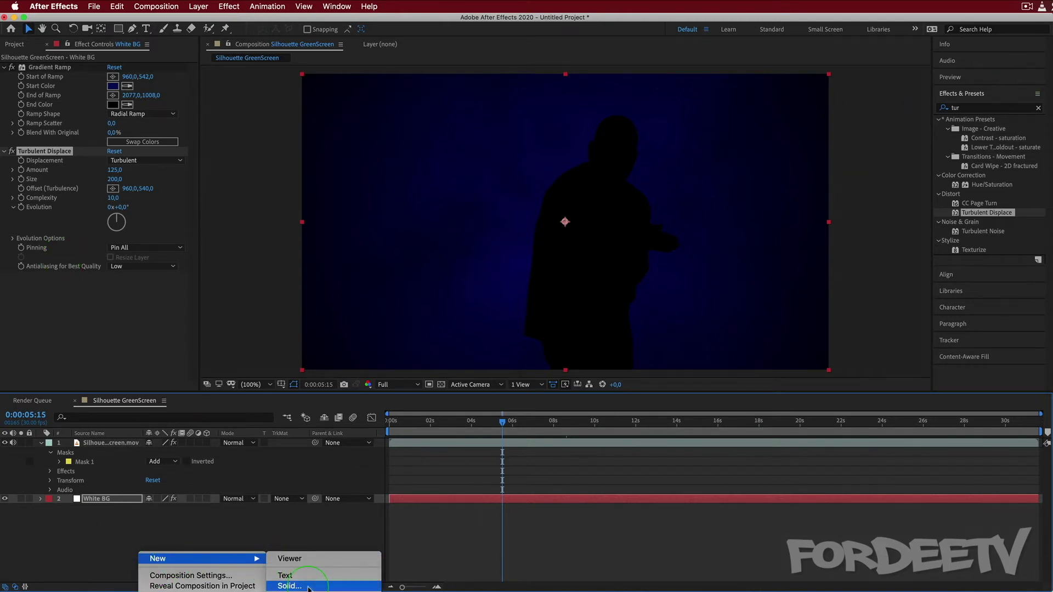
left_click(308, 588)
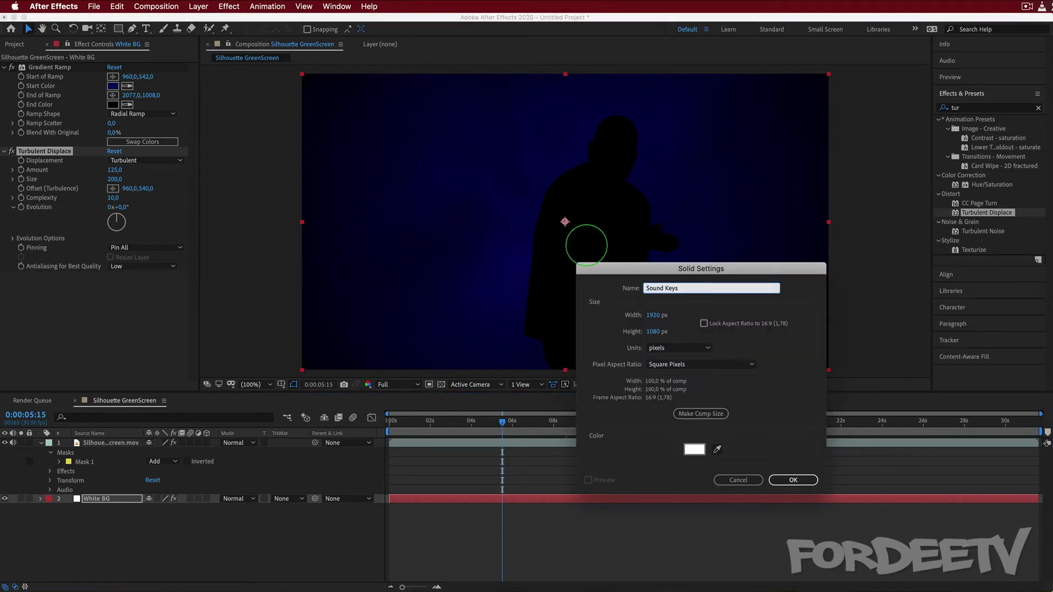
key("Return")
left_click_drag(93, 445, 94, 436)
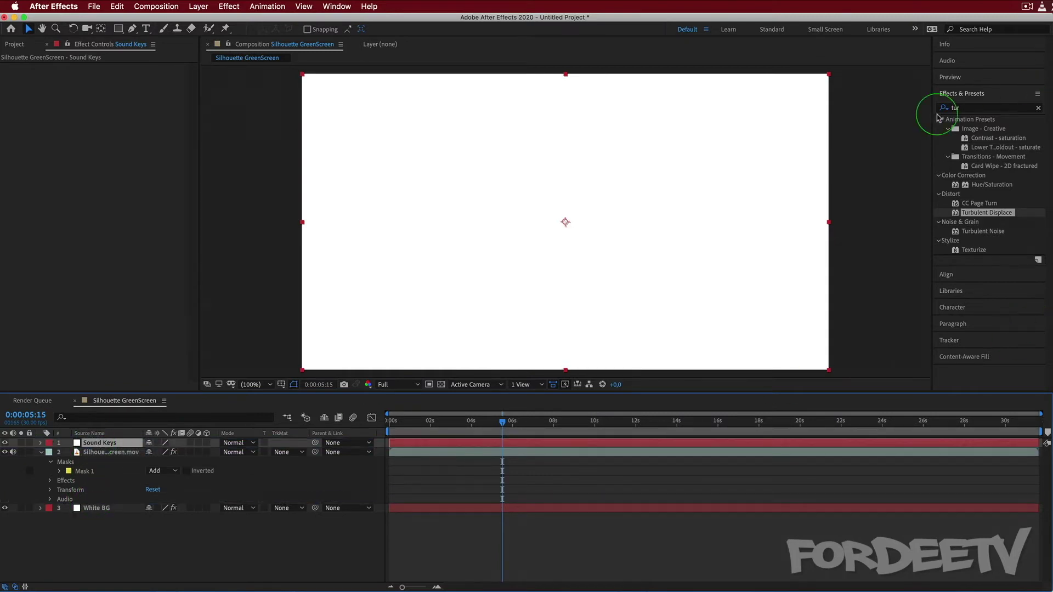
Apply the Trapcode Sound Keys effect to the new solid from a 'sound' search.
left_click(967, 109)
key("BackSpace")
key("BackSpace")
key("BackSpace")
type("sound")
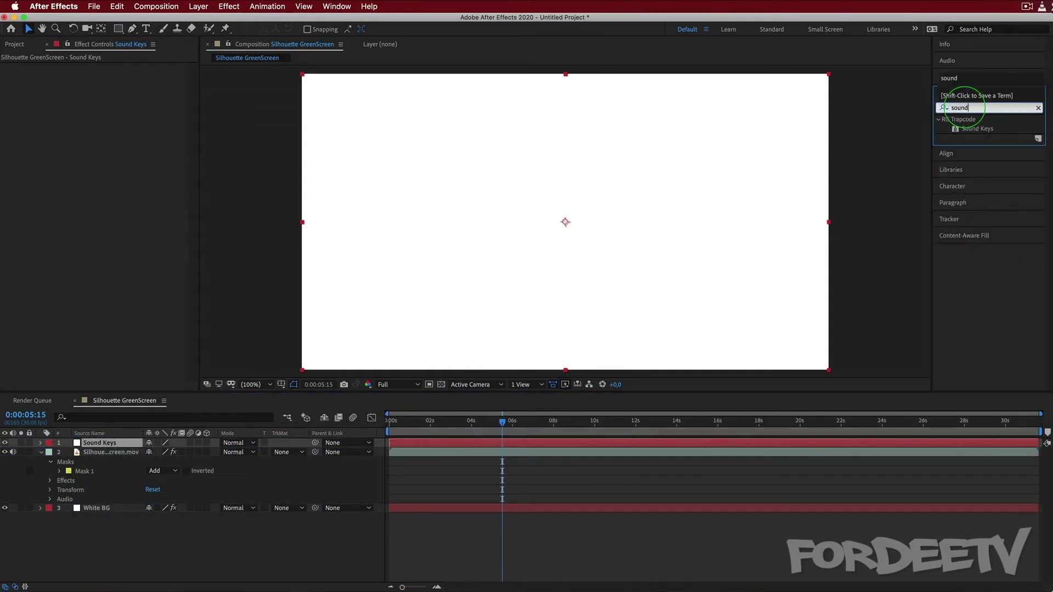
left_click_drag(977, 129, 96, 441)
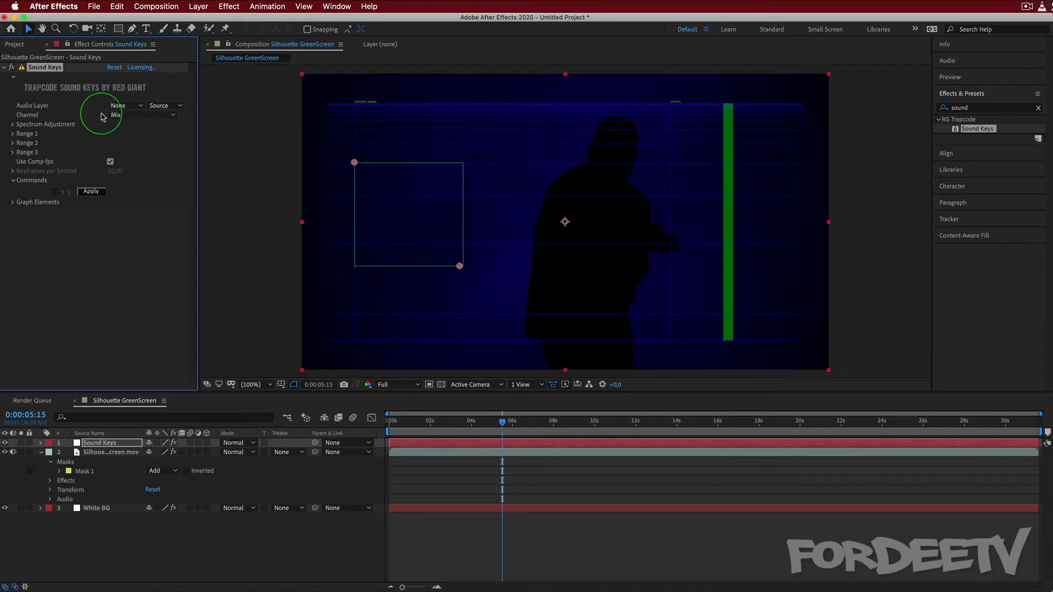
Use the silhouette clip as Sound Keys' audio layer, hide the solid, and narrow Range 1 onto the bass bars.
left_click(118, 105)
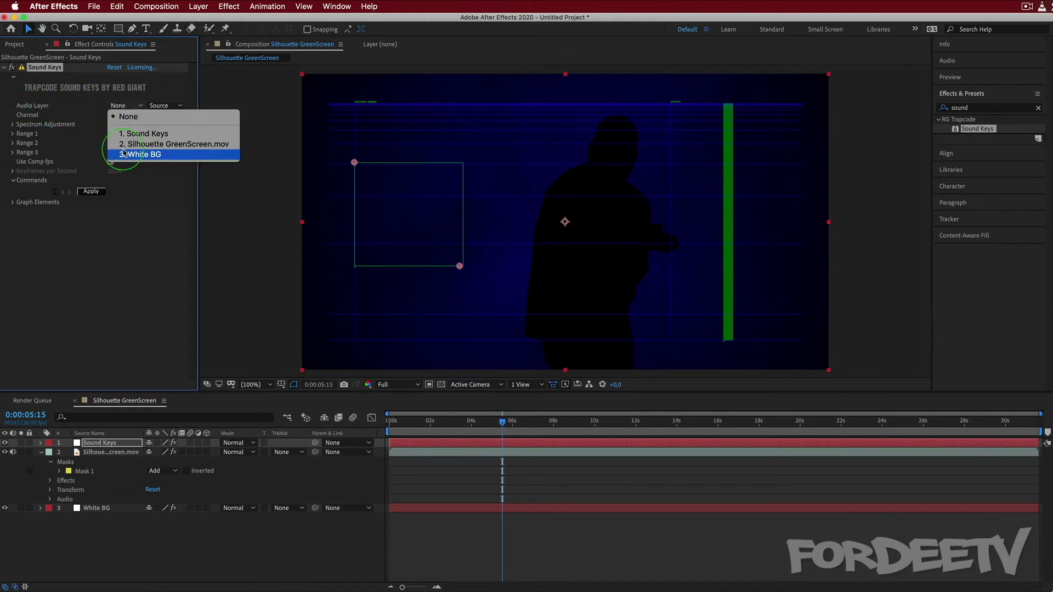
left_click(182, 147)
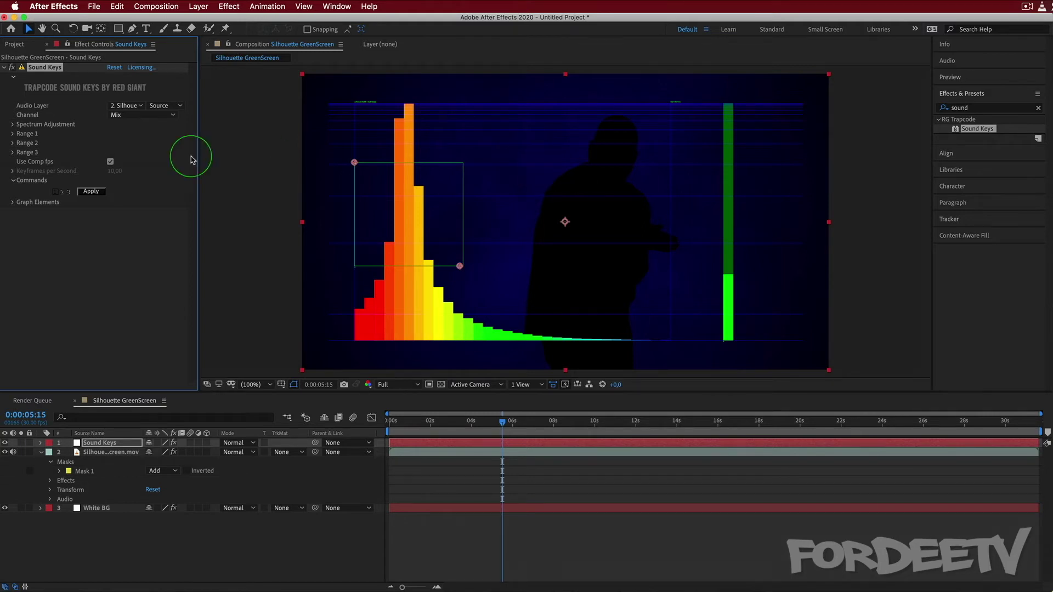
left_click(5, 443)
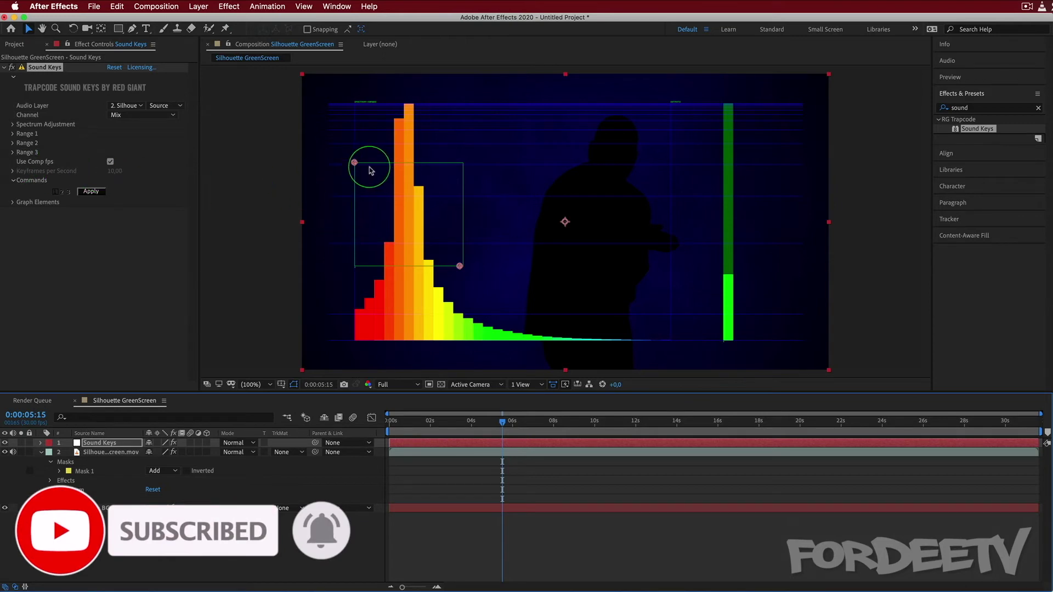
left_click_drag(354, 163, 398, 117)
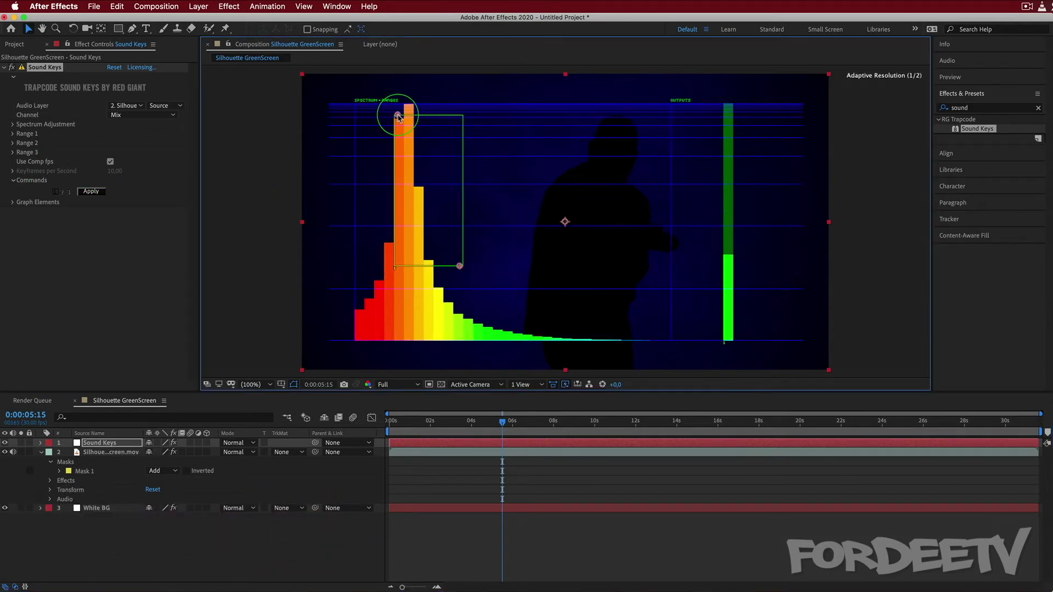
left_click_drag(459, 266, 409, 345)
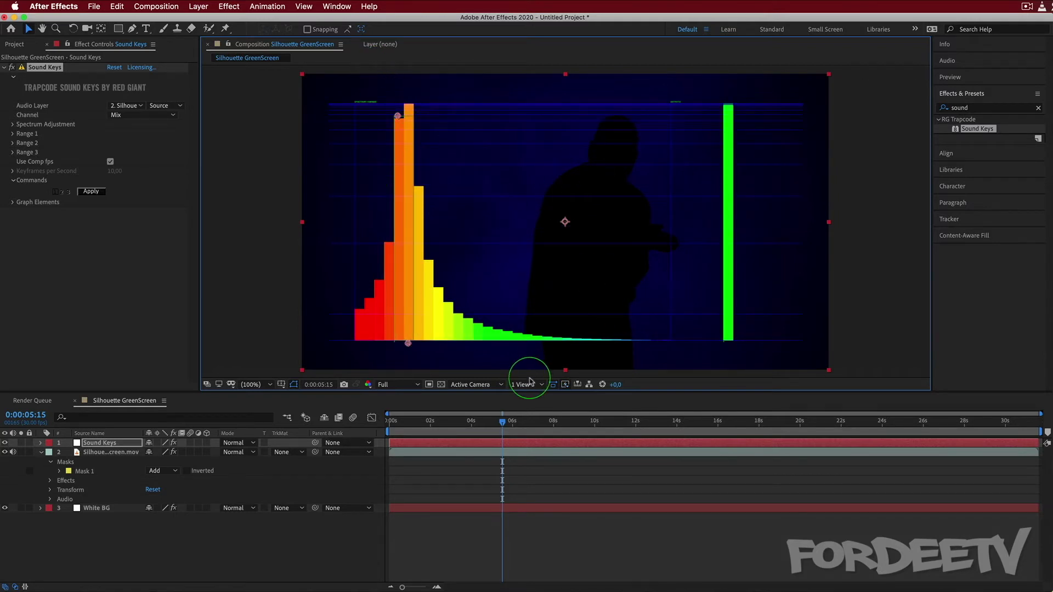
Preview the audio spectrum at half resolution, ending at 0:00:03:25.
left_click(438, 421)
key("space")
left_click(384, 384)
left_click(387, 396)
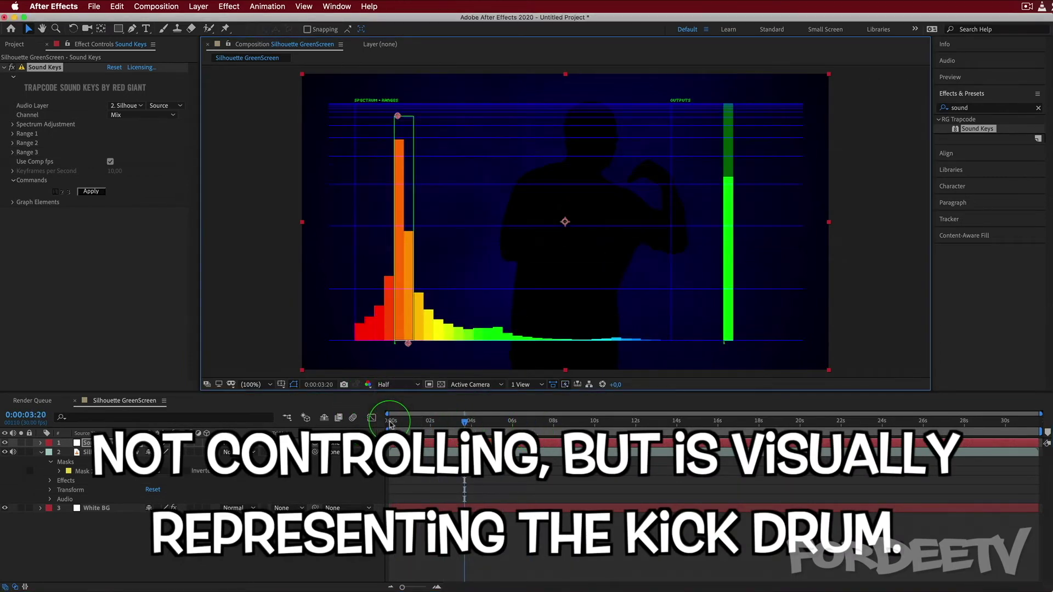
key("space")
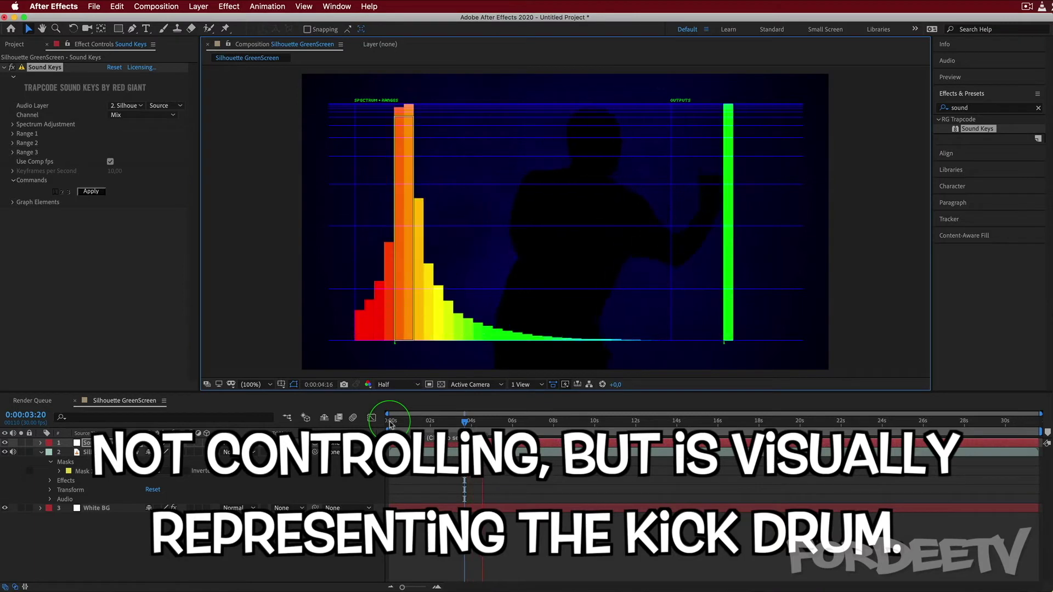
left_click(468, 421)
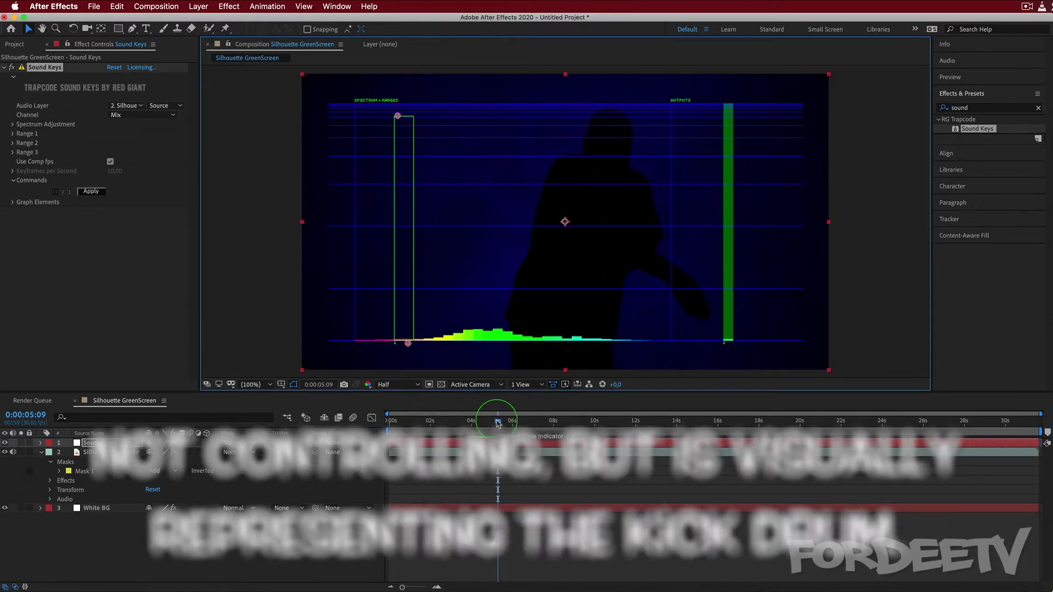
left_click_drag(467, 422, 466, 423)
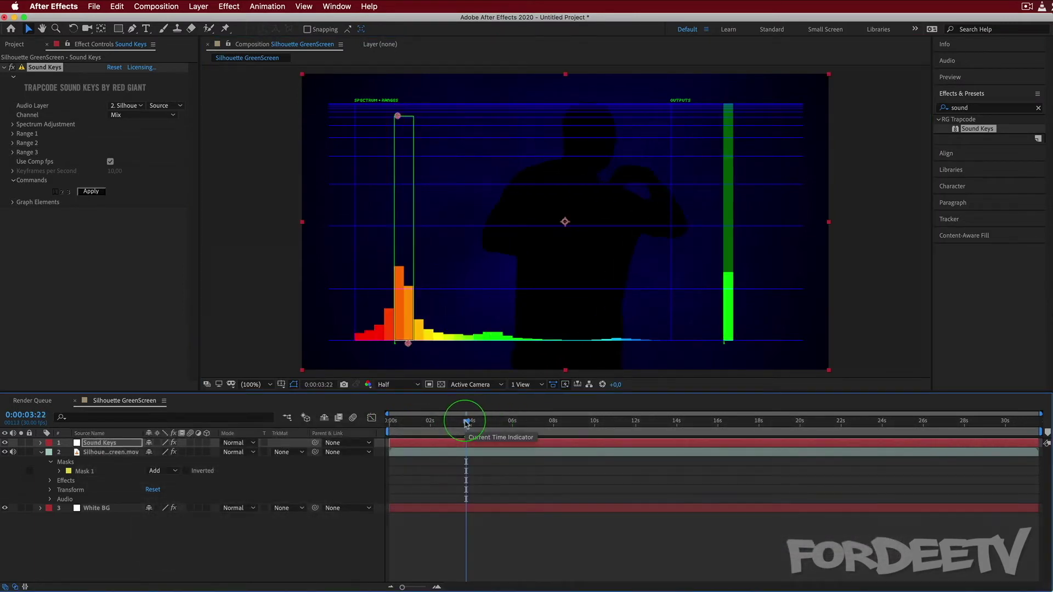
key("space")
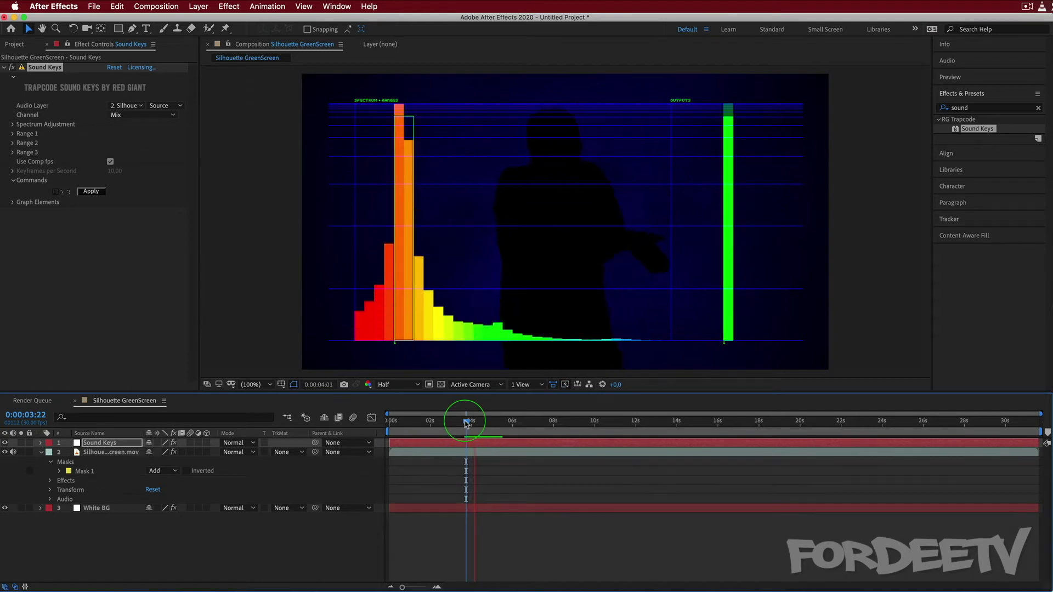
key("space")
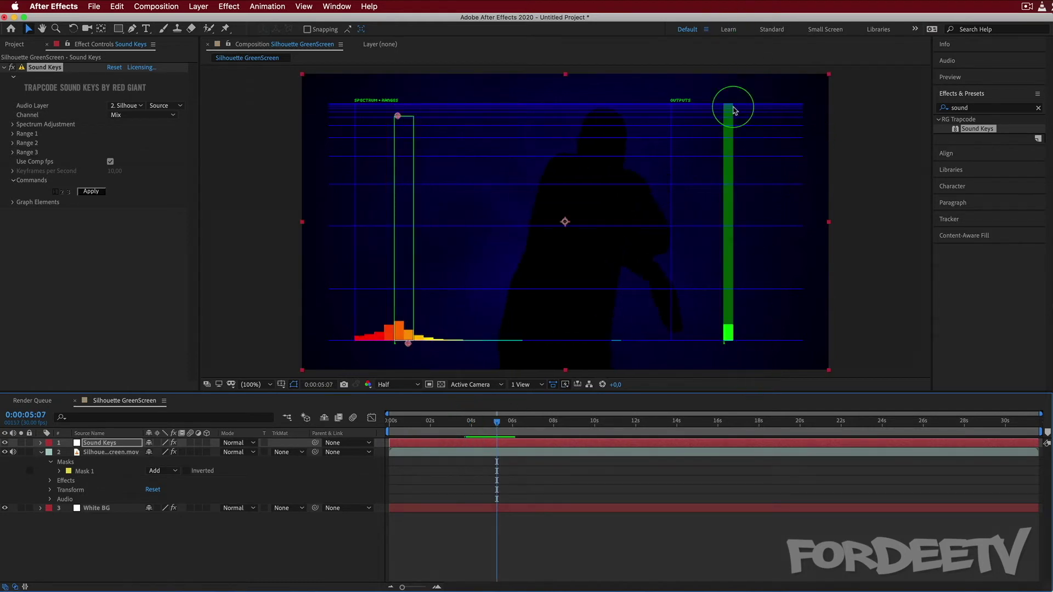
left_click_drag(500, 431, 468, 423)
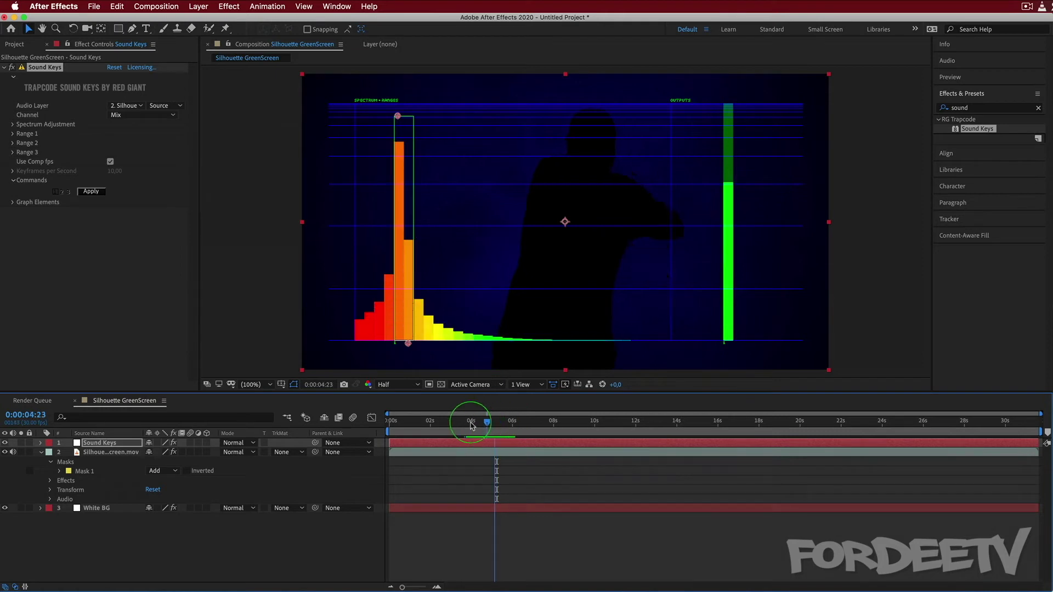
Set Sound Keys Range 1 falloff to Exponential.
left_click(27, 135)
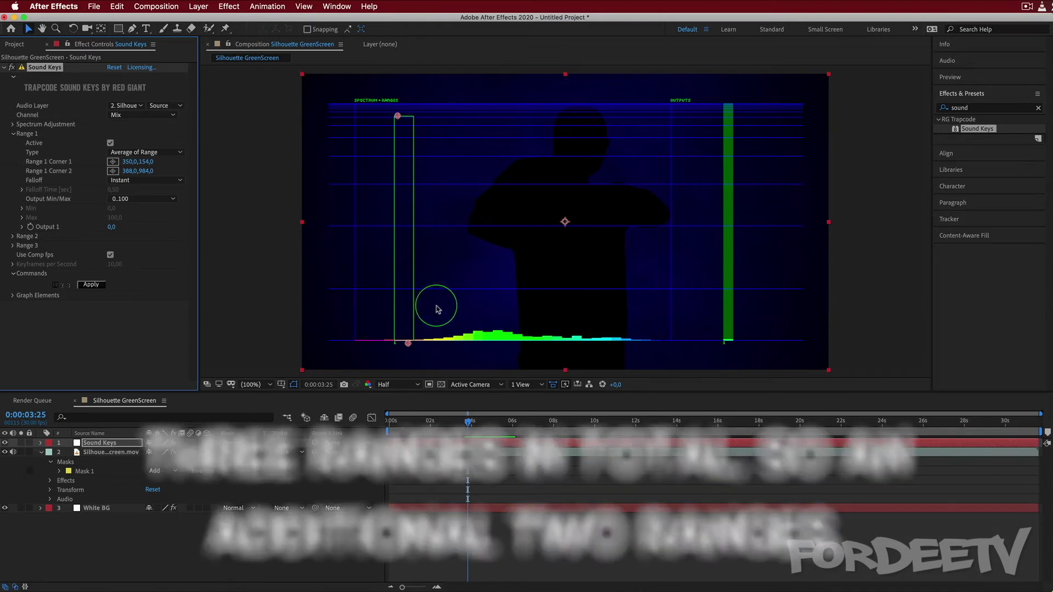
left_click(144, 180)
left_click(159, 211)
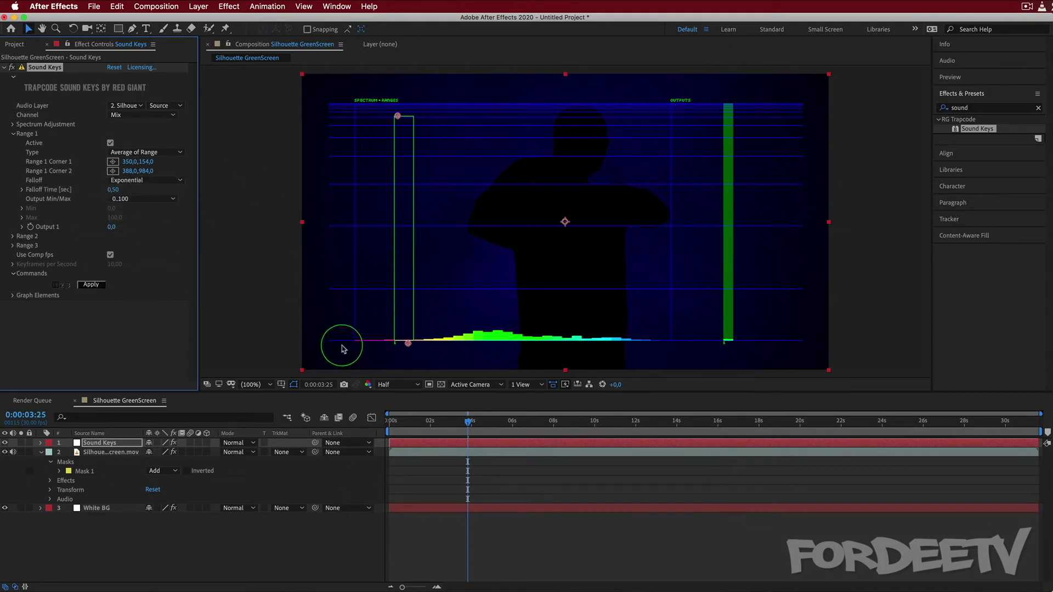
Preview the spectrum from around 3 seconds, stop near 4 seconds, and click Apply.
left_click_drag(470, 424, 451, 427)
key("space")
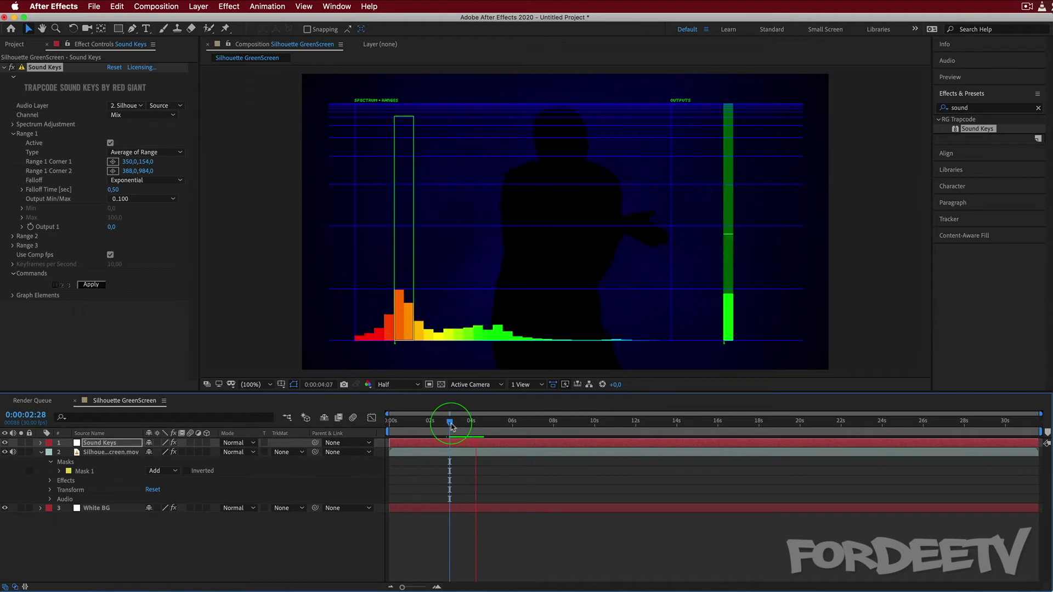
key("space")
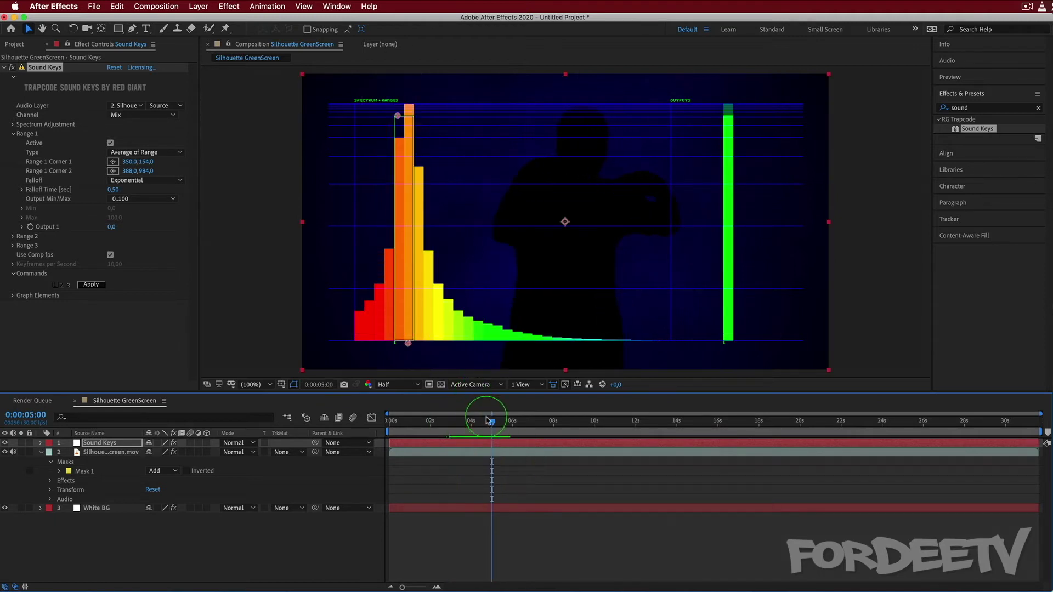
mouse_move(492, 424)
left_mouse_down()
mouse_move(473, 424)
mouse_move(487, 426)
left_mouse_up()
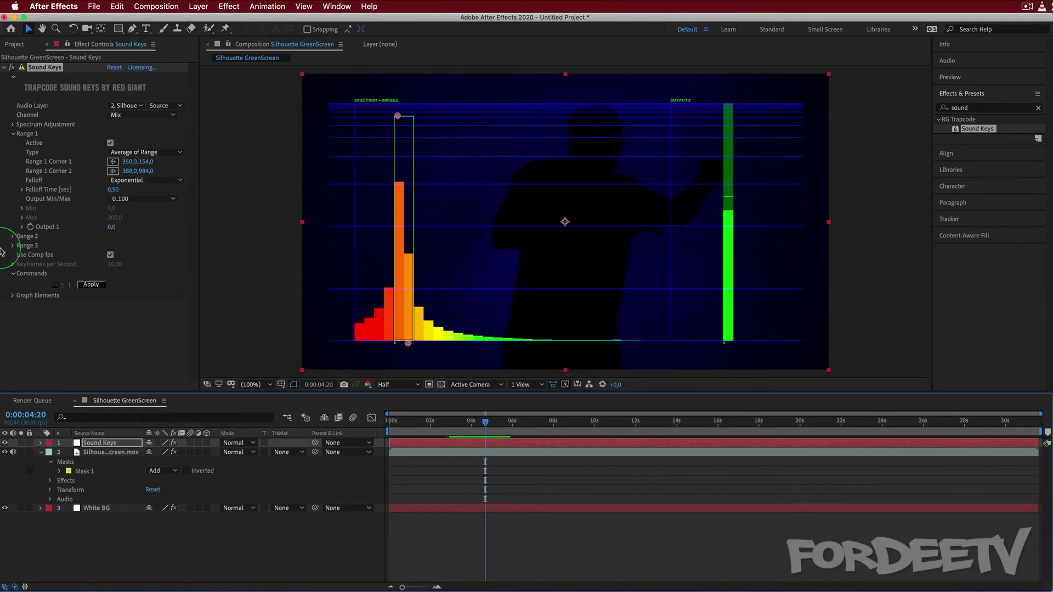
left_click(91, 284)
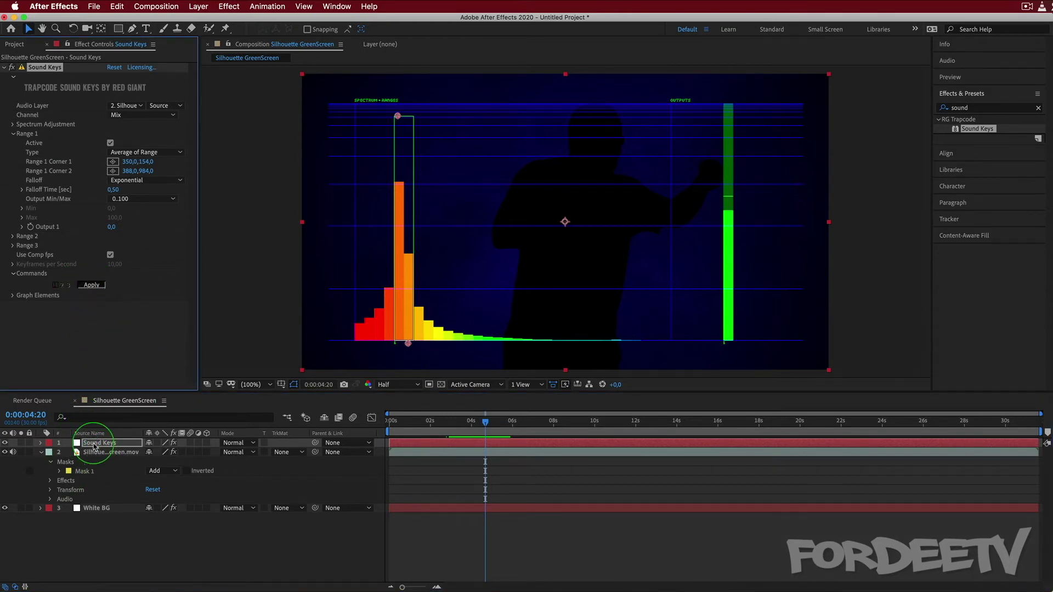
Generate the Output 1 keyframes, reveal them with U, and toggle the layer's visibility off and on twice.
left_click(92, 284)
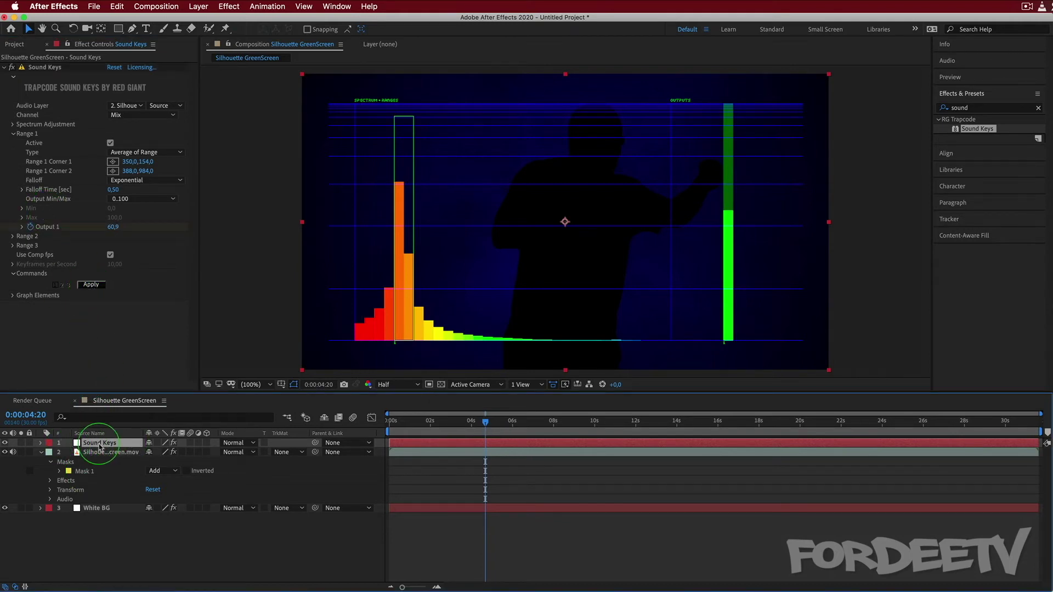
key("u")
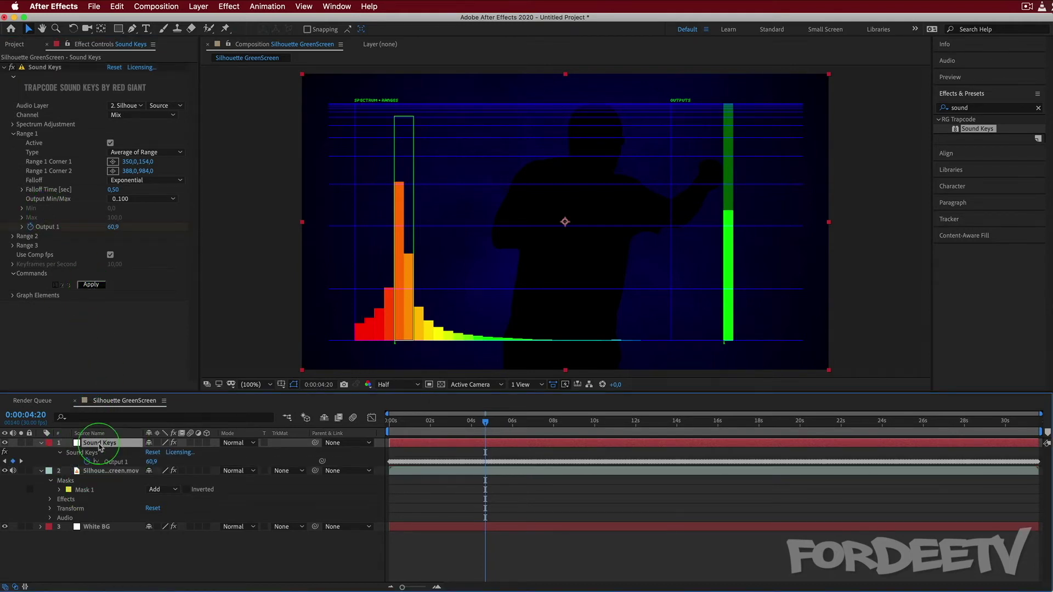
left_click(5, 443)
left_click(5, 443)
left_click(5, 443)
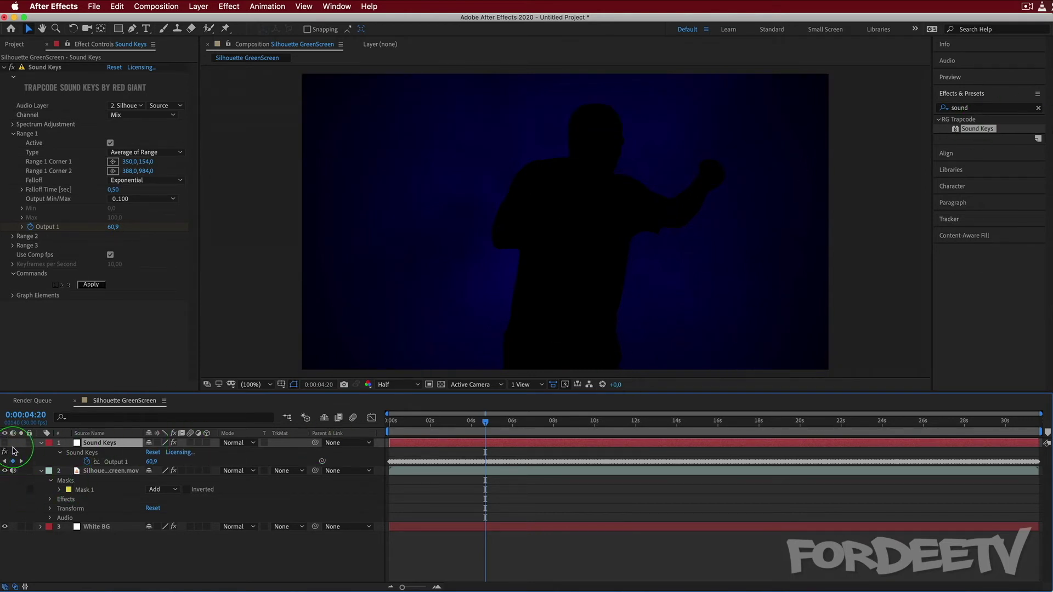
left_click(5, 443)
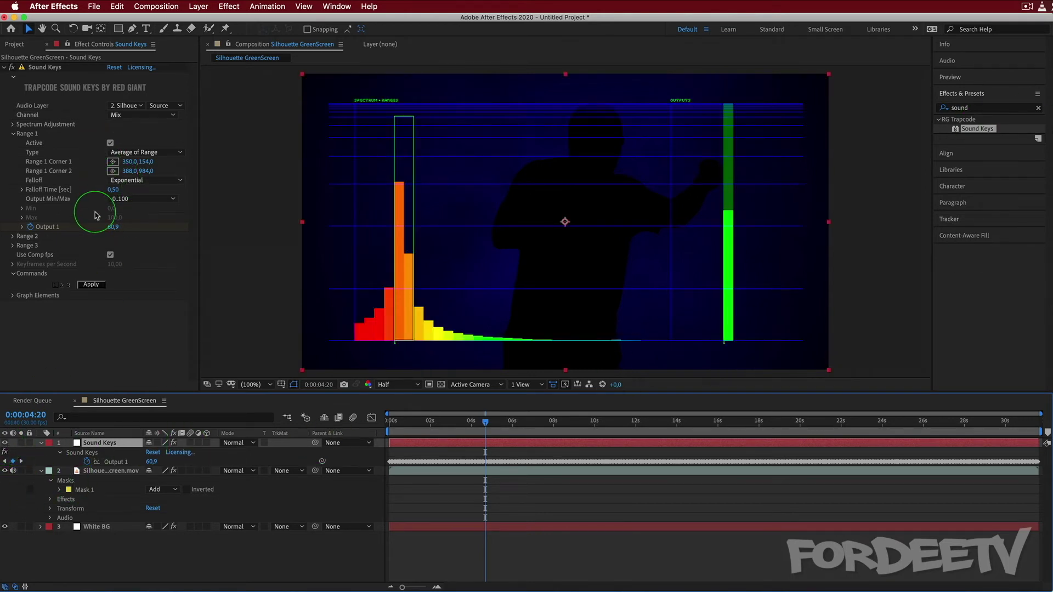
Toggle Graph Elements options (logarithmic scale, output meter, colormap) to compare the display.
left_click(12, 298)
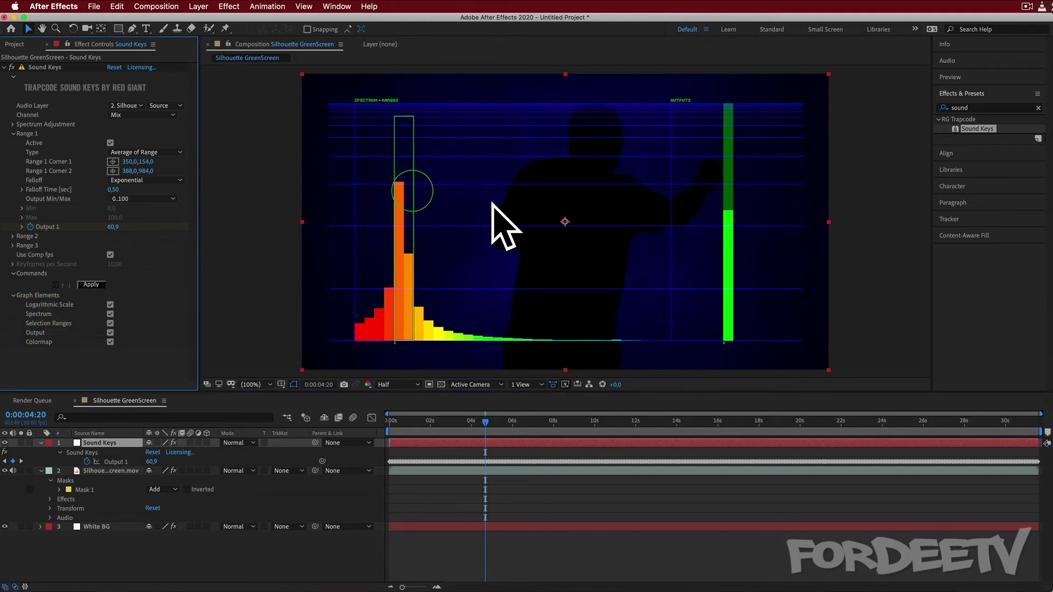
left_click(110, 304)
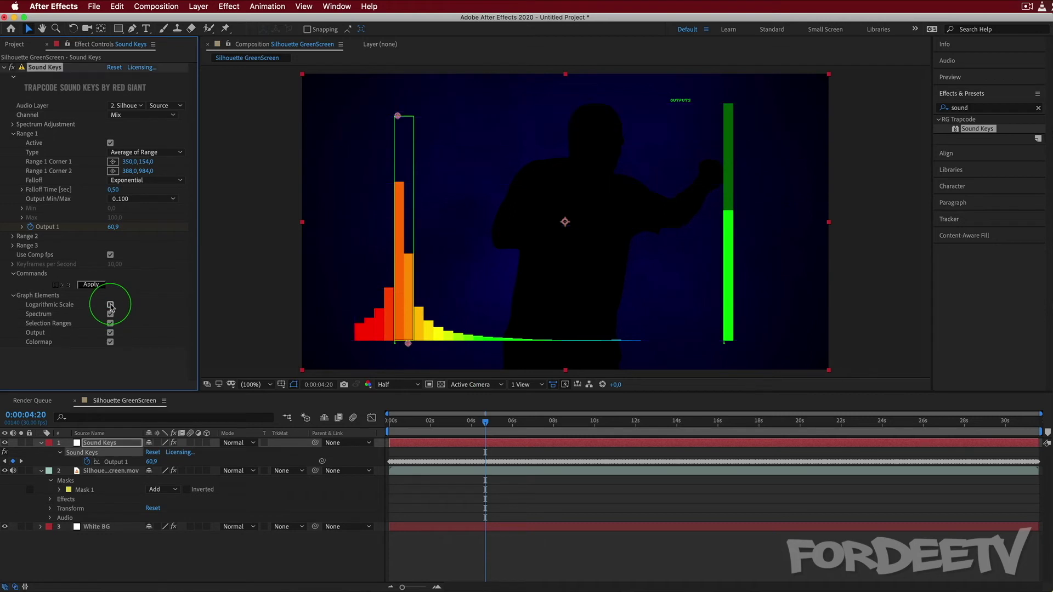
left_click(110, 333)
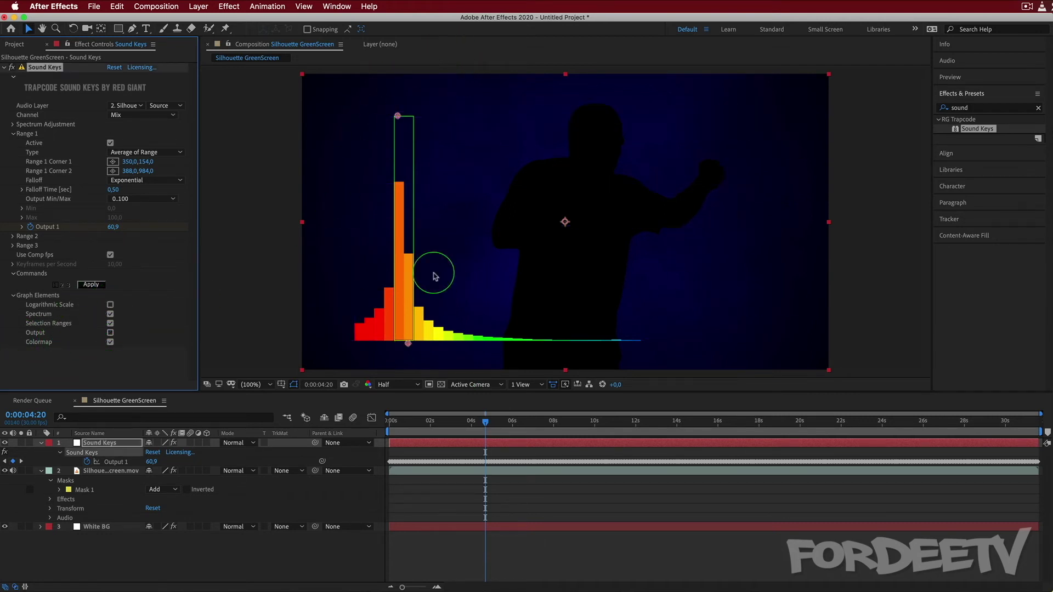
left_click(110, 305)
left_click(110, 343)
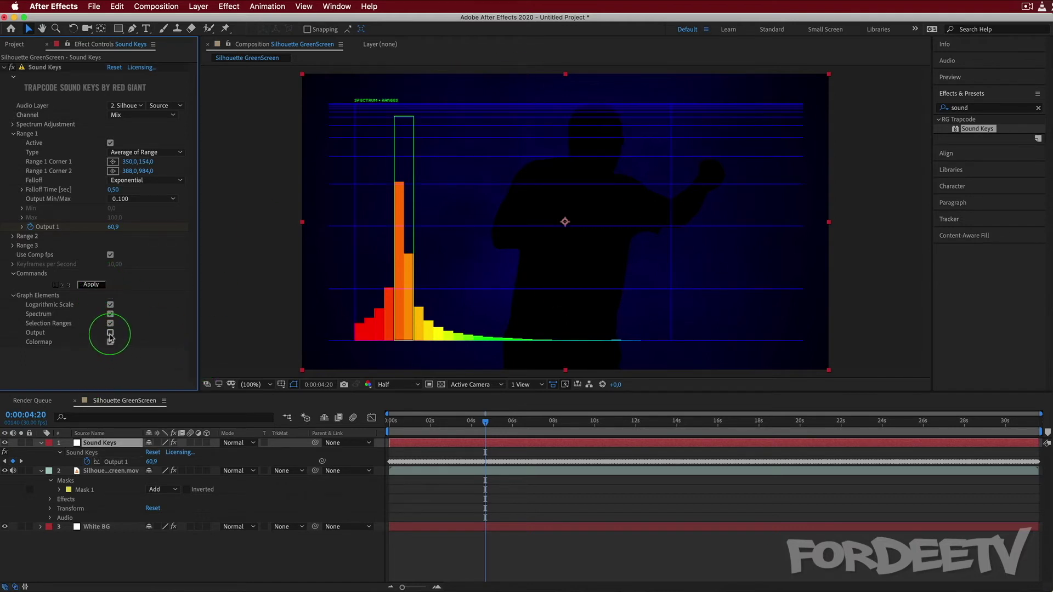
left_click(110, 333)
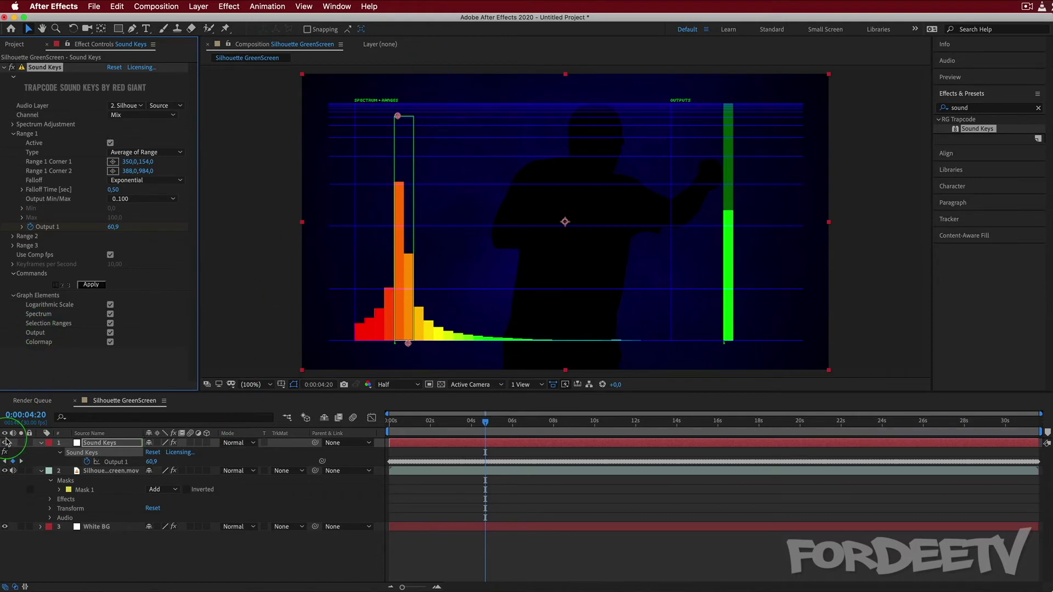
Hide the Sound Keys layer and deselect all layers.
left_click(6, 442)
left_click(35, 463)
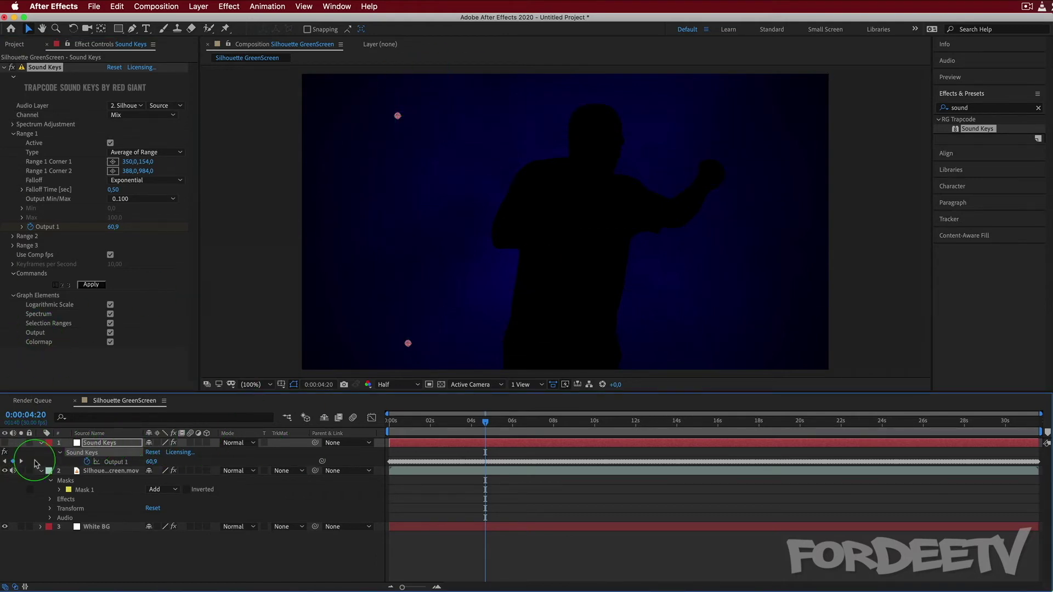
left_click(15, 482)
left_click(66, 583)
Create a red FF0000 solid named Stroke above White BG, then delete it.
right_click(106, 556)
mouse_move(146, 566)
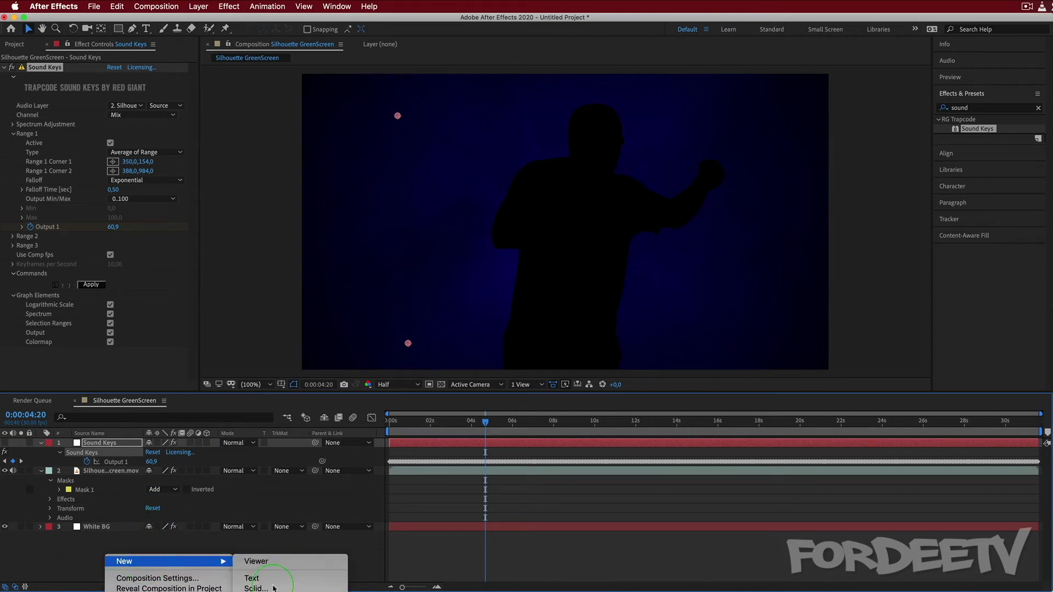
left_click(258, 588)
left_click(700, 447)
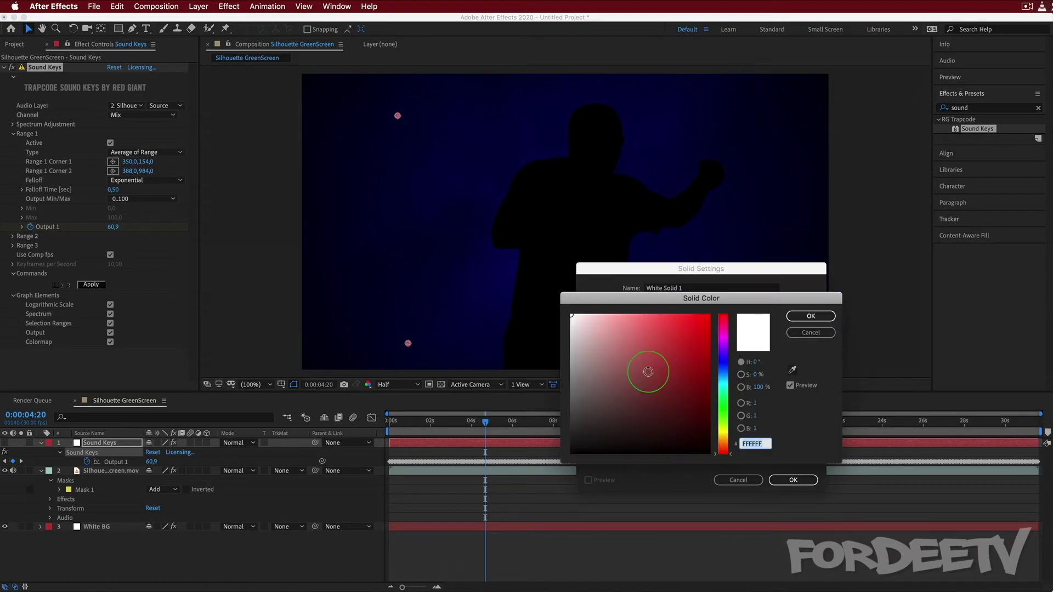
type("FF0000")
key("Return")
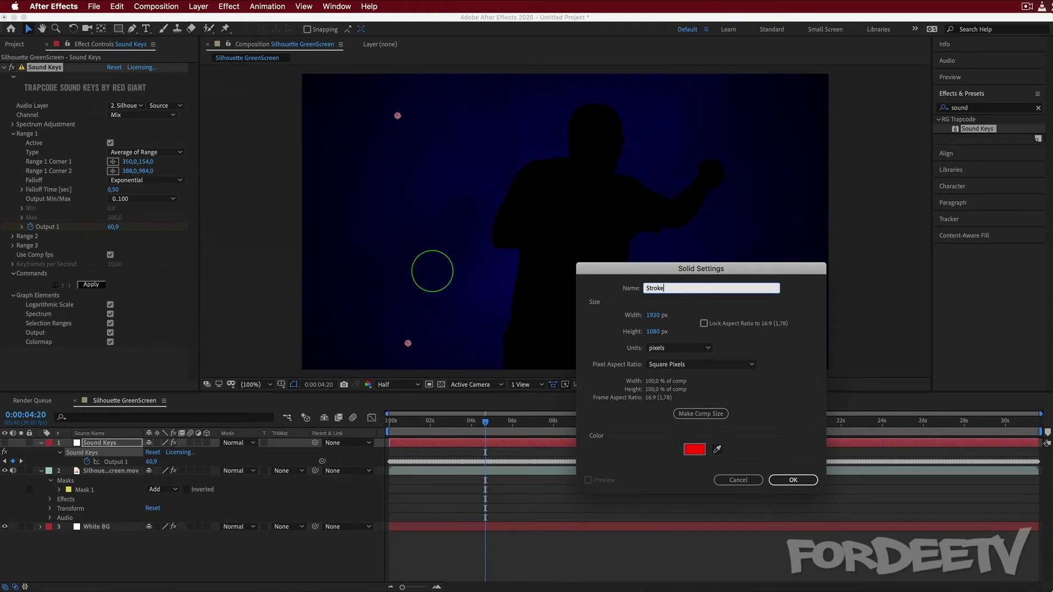
key("Return")
left_click_drag(91, 455, 90, 512)
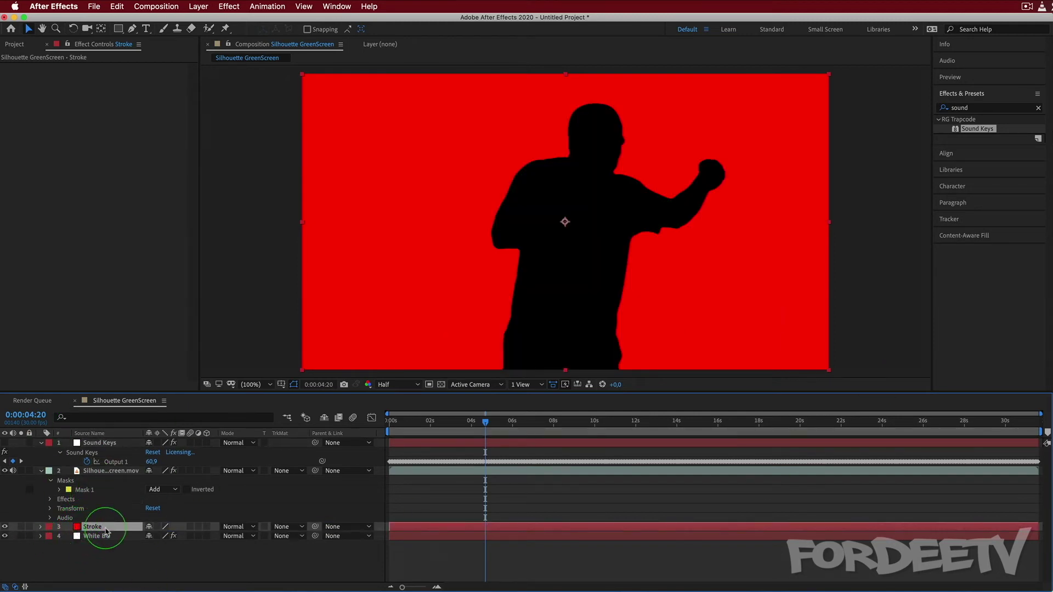
key("Delete")
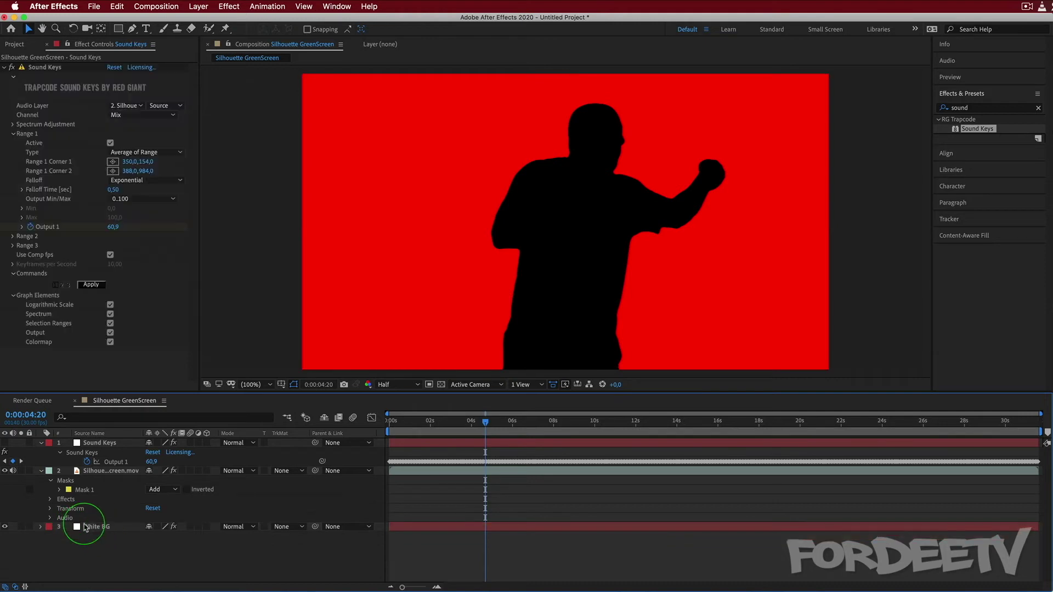
Add a white solid named Stroke and place it below the silhouette clip.
right_click(104, 550)
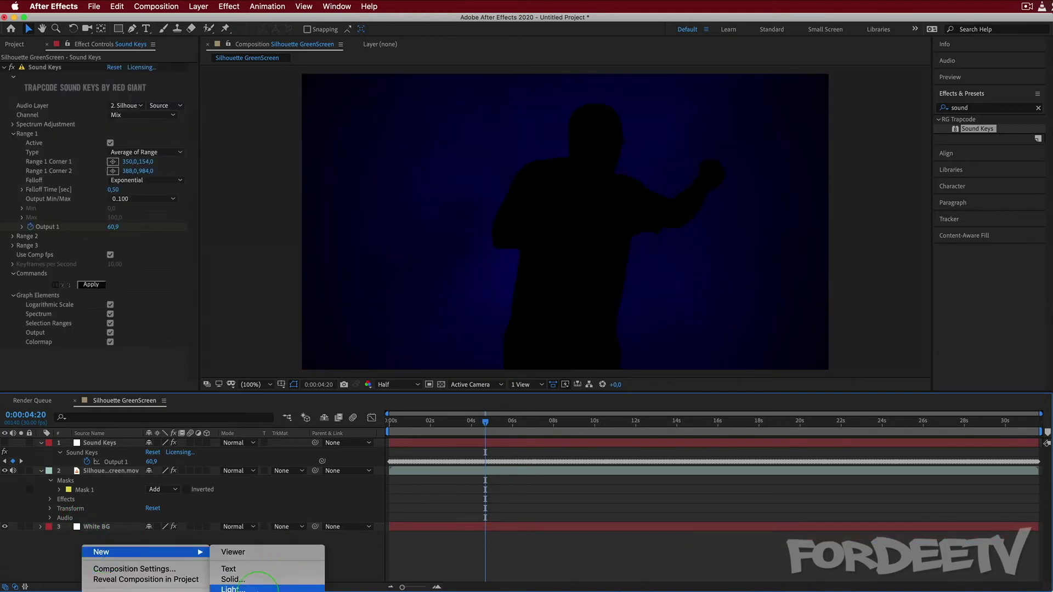
left_click(255, 530)
left_click(694, 449)
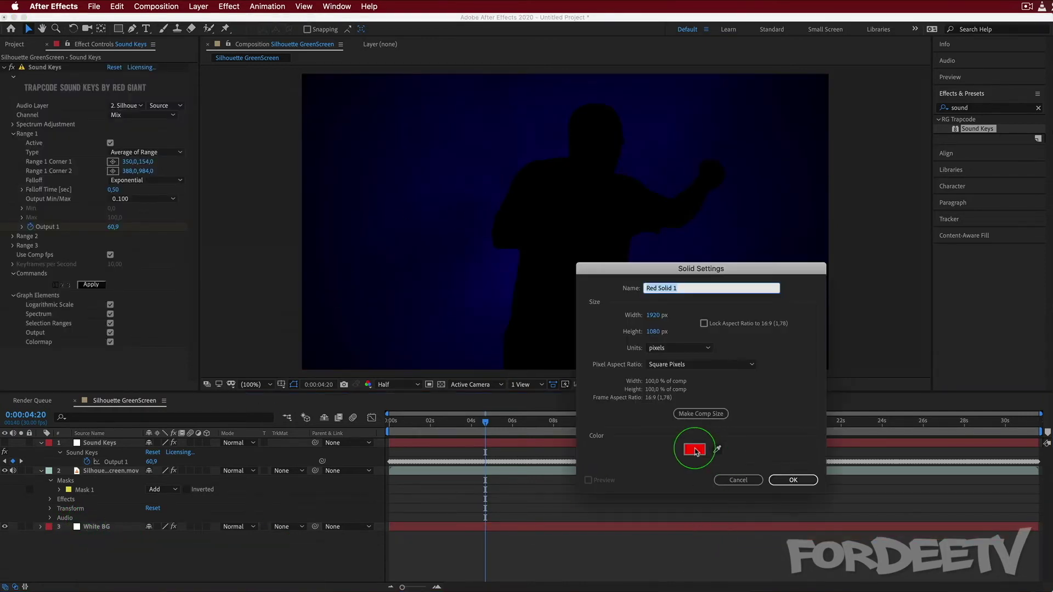
left_click(593, 313)
key("Return")
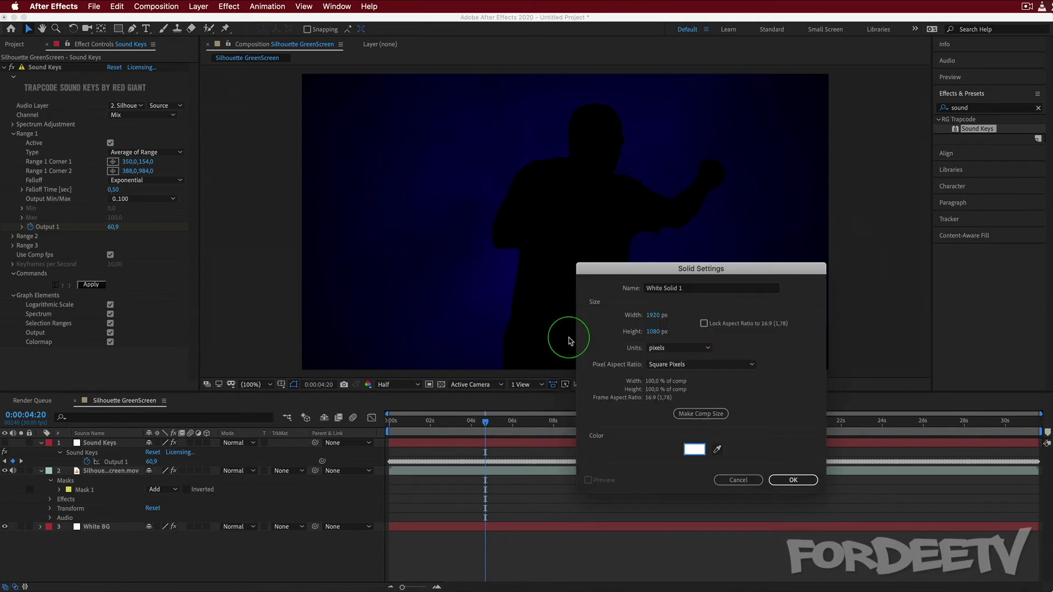
left_click(686, 289)
type("Stroke")
key("Return")
left_click_drag(91, 445, 87, 531)
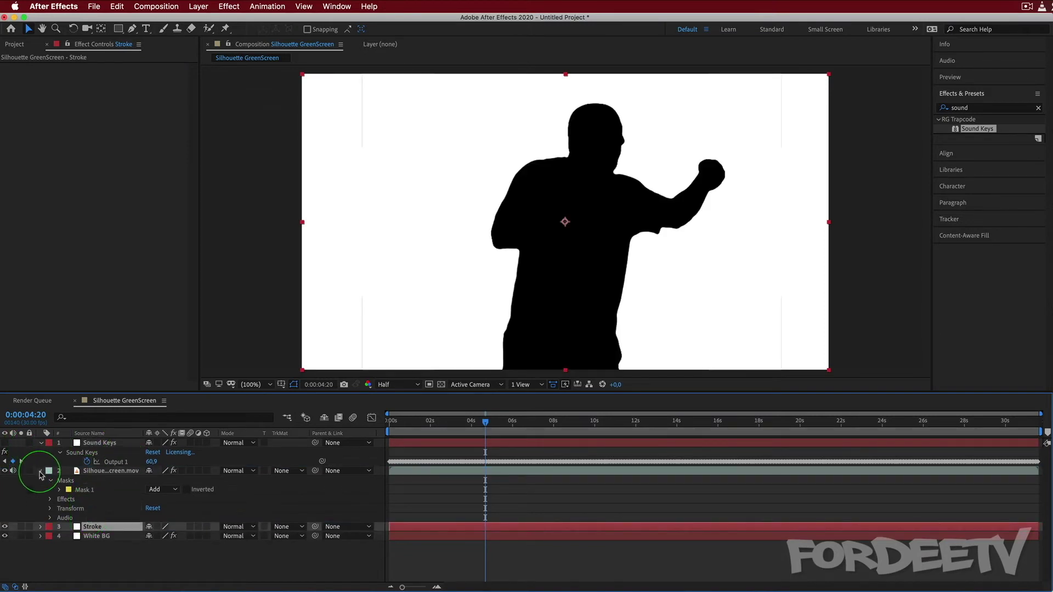
left_click(40, 471)
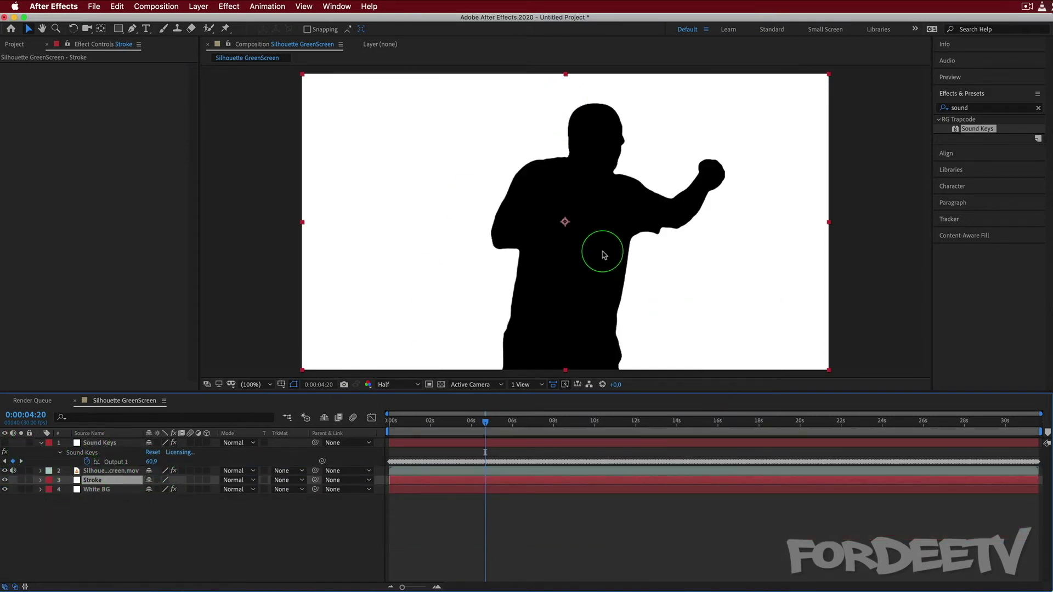
Apply Trapcode 3D Stroke from a '3d st' search to the Stroke layer and set the viewer to Fit.
key("period")
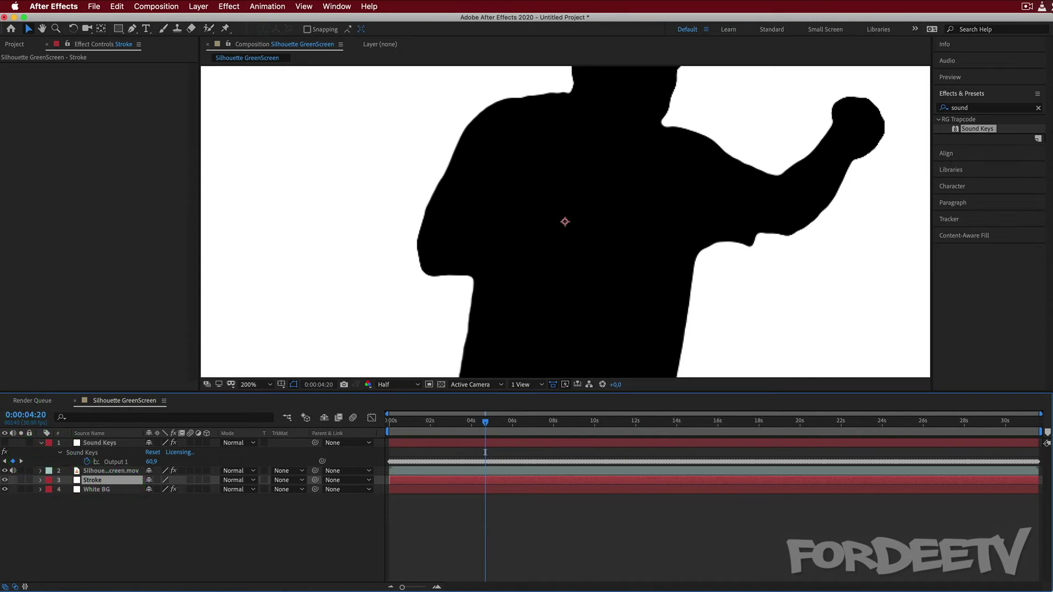
left_click(965, 108)
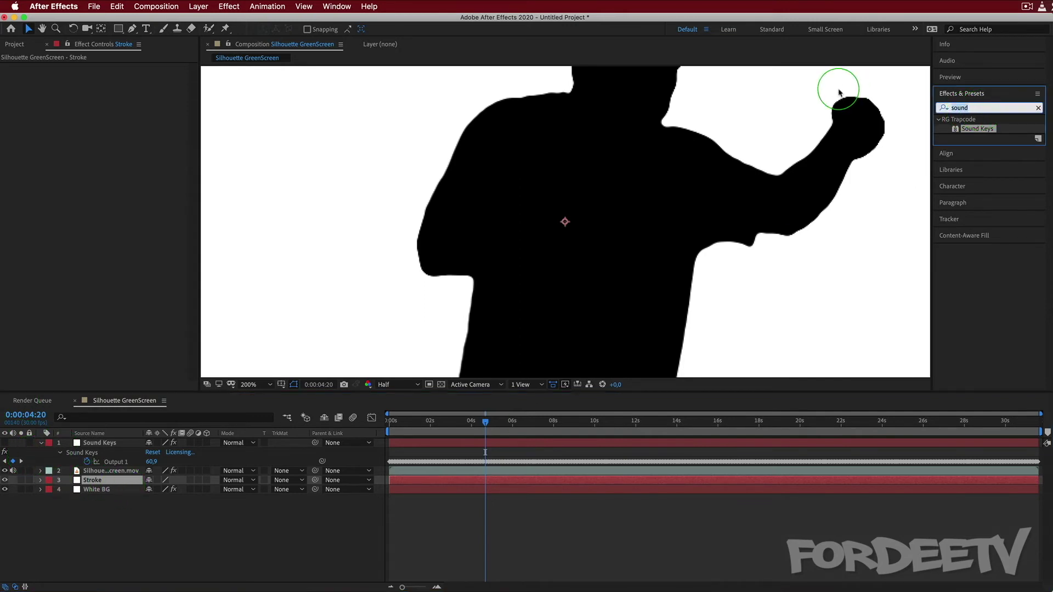
type("3d st")
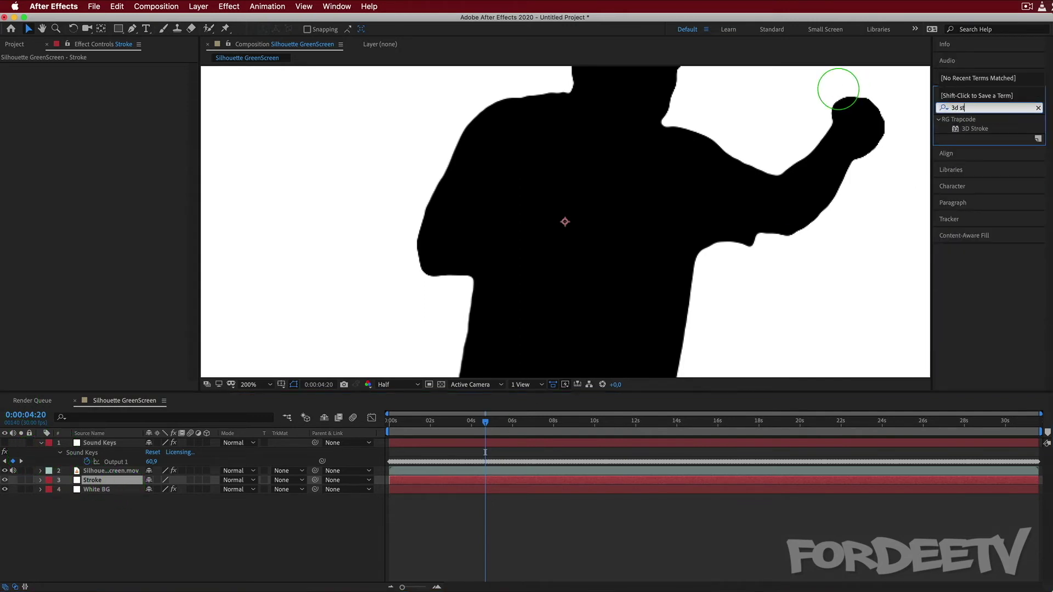
mouse_move(971, 131)
left_mouse_down()
mouse_move(118, 446)
mouse_move(181, 545)
mouse_move(147, 492)
mouse_move(122, 479)
mouse_move(85, 483)
left_mouse_up()
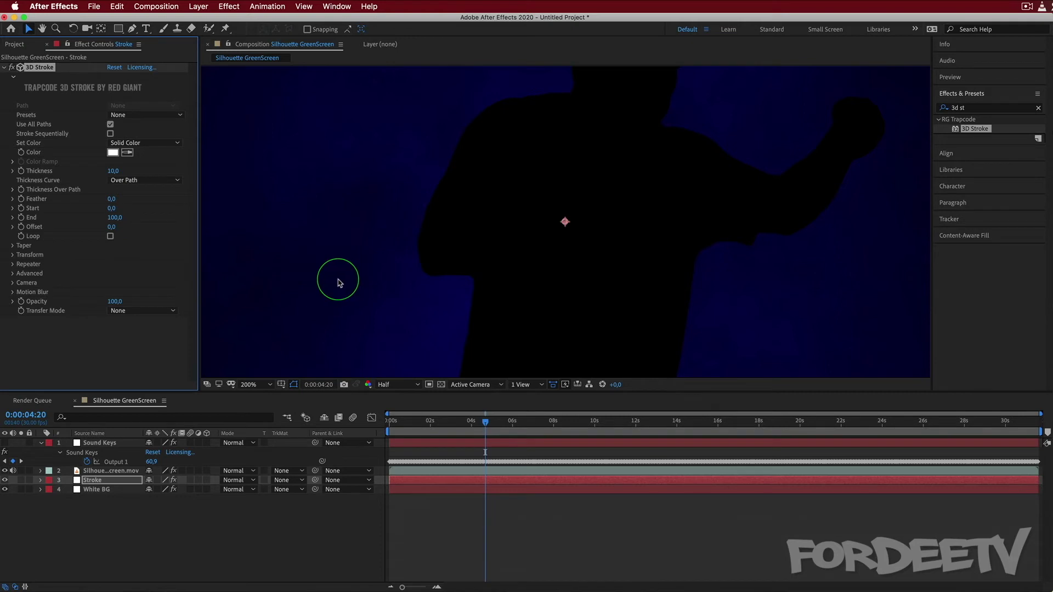
left_click(268, 385)
left_click(257, 396)
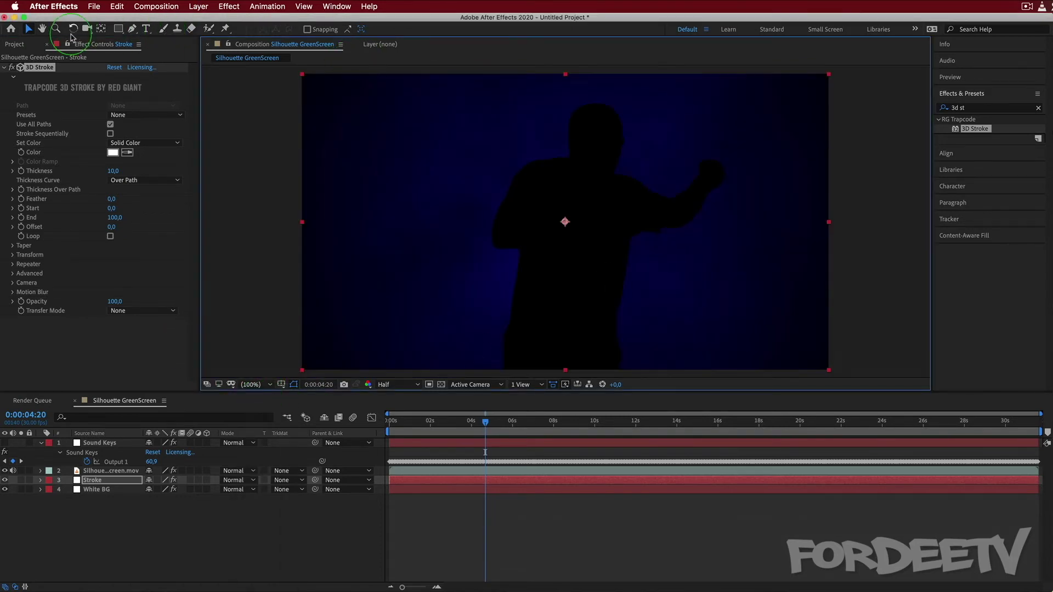
left_click_drag(42, 70, 196, 51)
Use the Basic Circle preset, enable the Repeater with 10 instances, and lower repeater opacity.
left_click(148, 114)
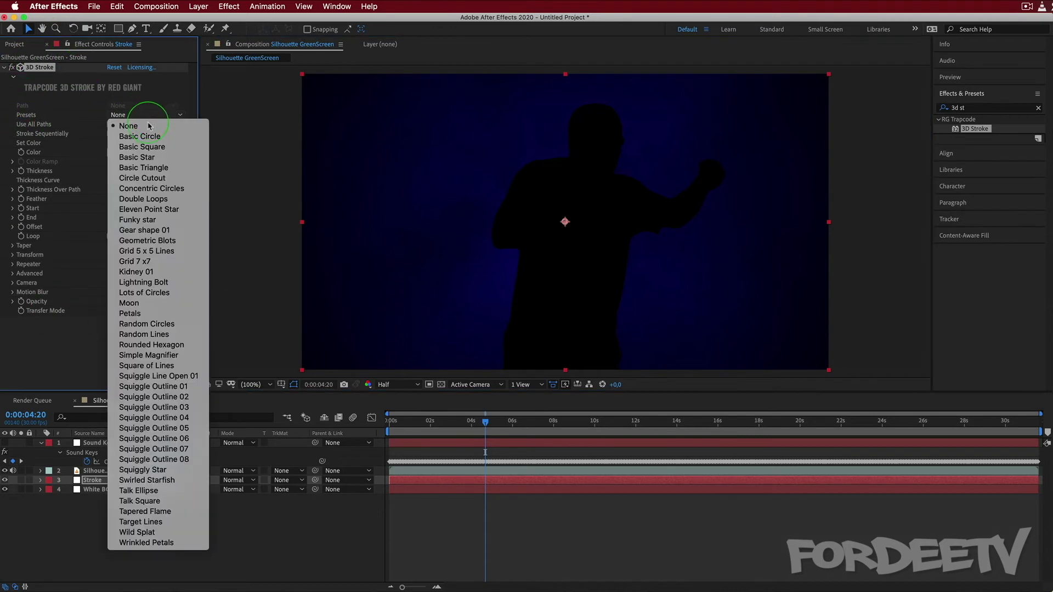
left_click(135, 135)
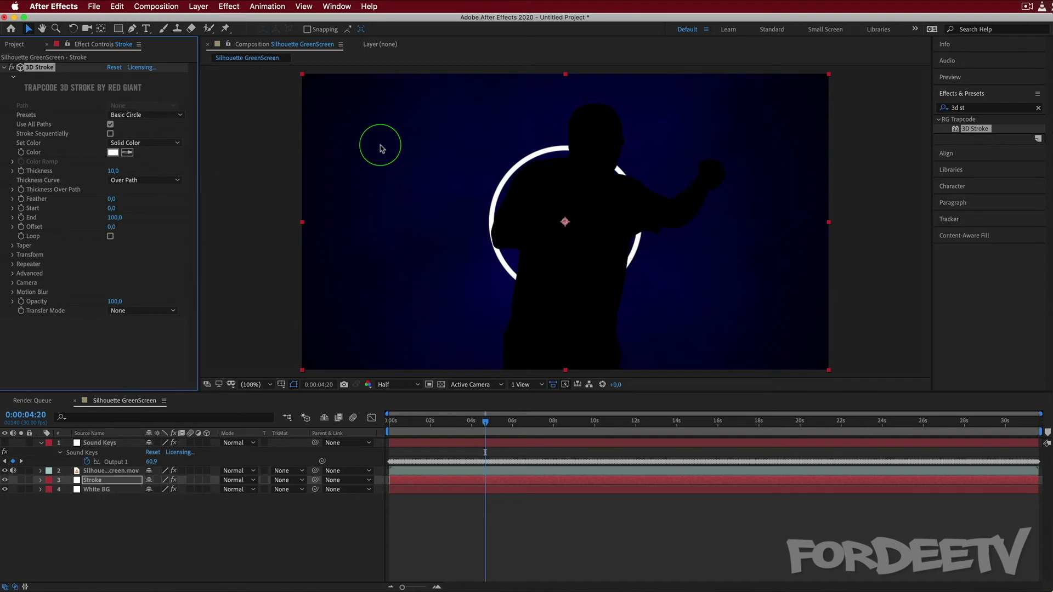
left_click(12, 264)
left_click(110, 274)
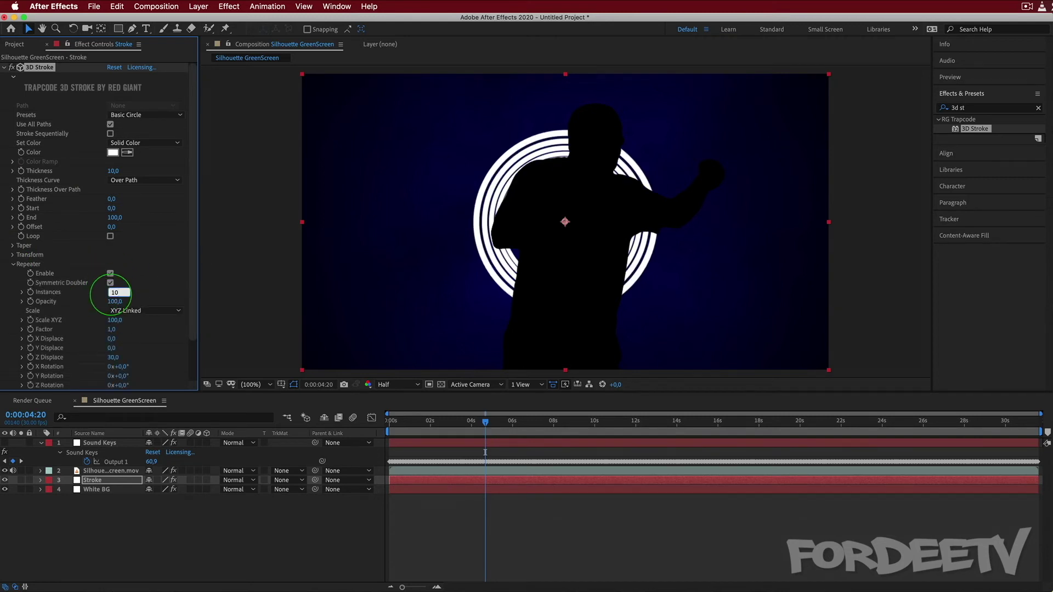
key("Return")
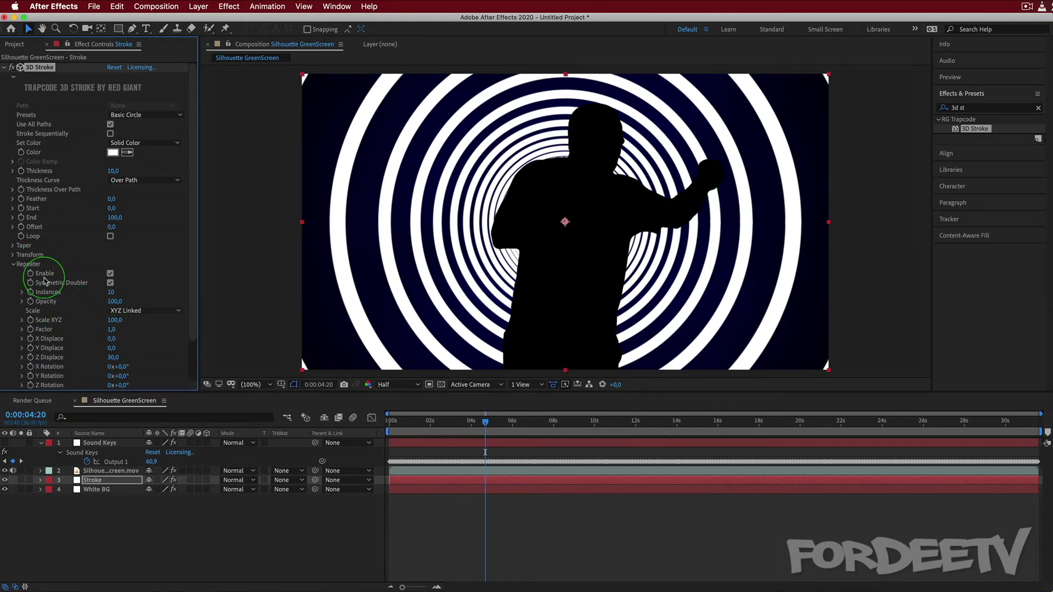
mouse_move(109, 301)
left_mouse_down()
mouse_move(2, 304)
mouse_move(329, 305)
mouse_move(2, 292)
mouse_move(455, 315)
mouse_move(2, 305)
mouse_move(287, 317)
mouse_move(93, 311)
mouse_move(193, 326)
mouse_move(254, 322)
mouse_move(175, 325)
mouse_move(625, 319)
mouse_move(137, 312)
mouse_move(33, 301)
left_mouse_up()
Give Repeater Opacity an expression linked to the Sound Keys Output 1 and return to 0:00:02:12.
left_click(27, 245)
left_click(86, 443)
left_click(31, 305, "alt")
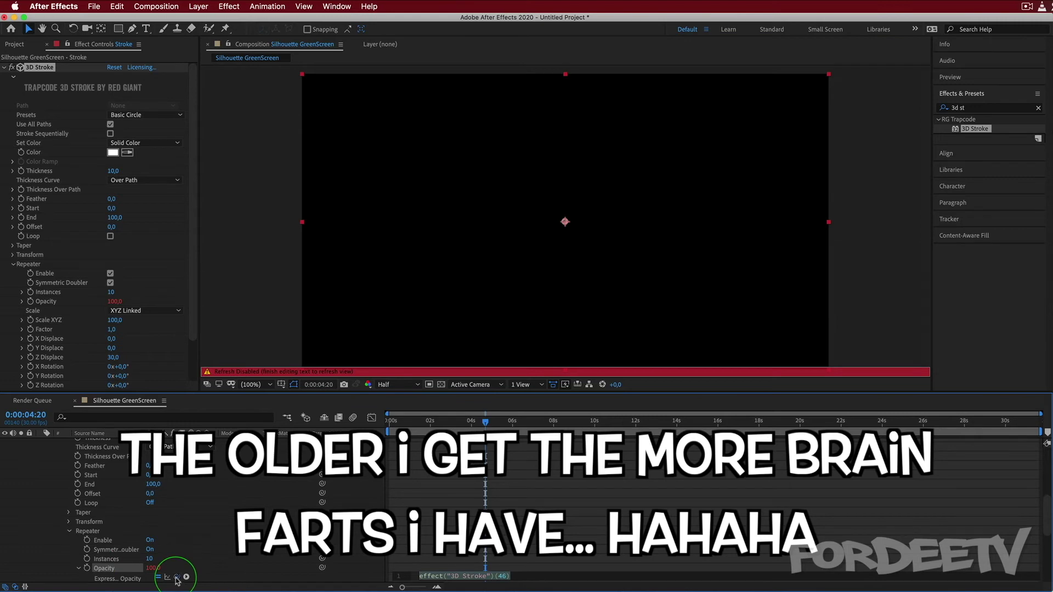
scroll(177, 575, "down", 5)
scroll(109, 323, "down", 2)
scroll(91, 455, "up", 10)
left_click_drag(85, 445, 109, 463)
left_click_drag(486, 423, 440, 425)
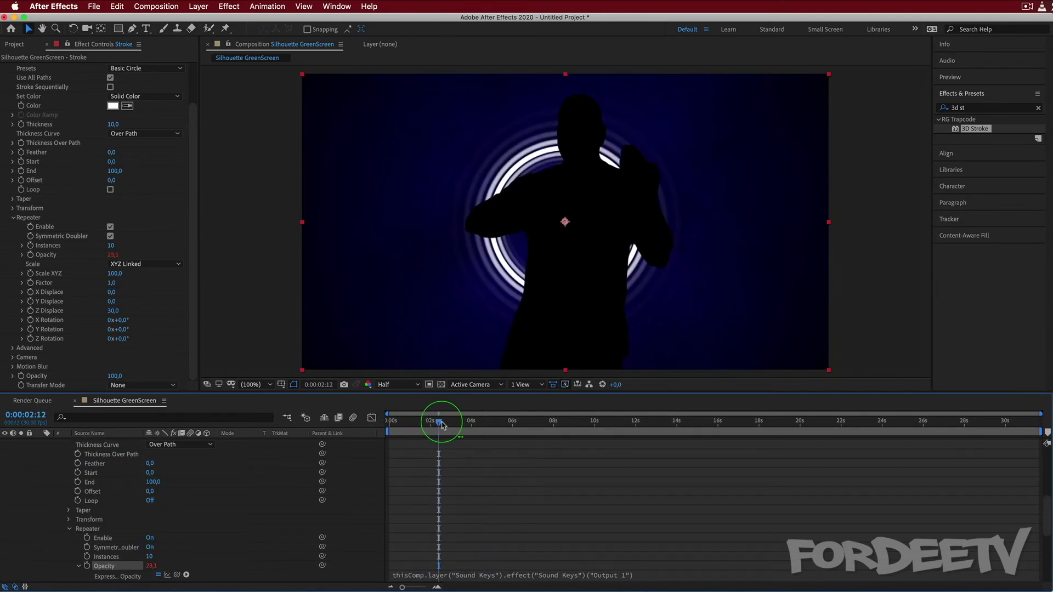
key("space")
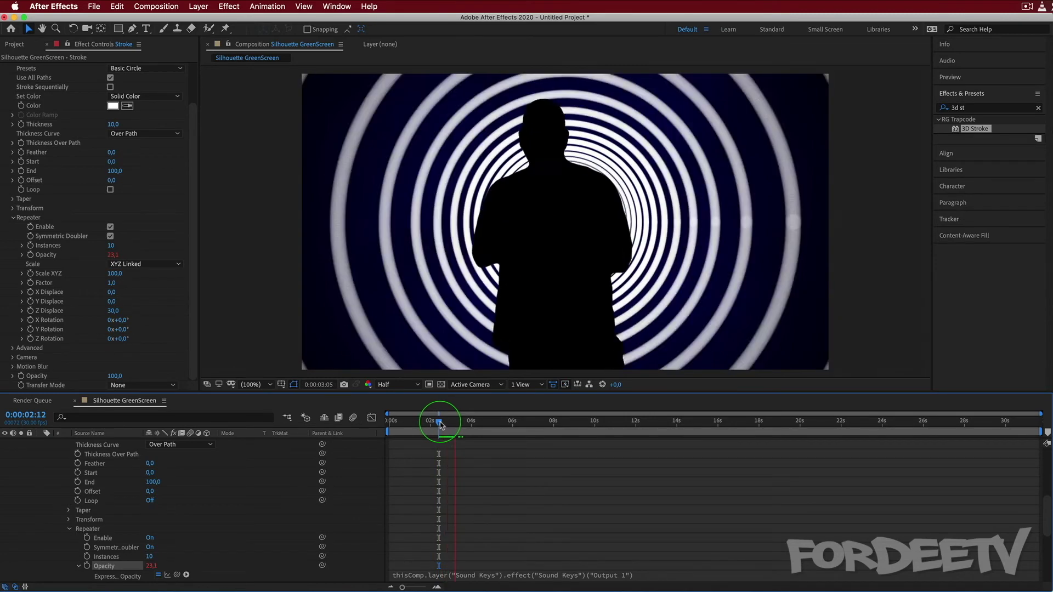
left_click(488, 423)
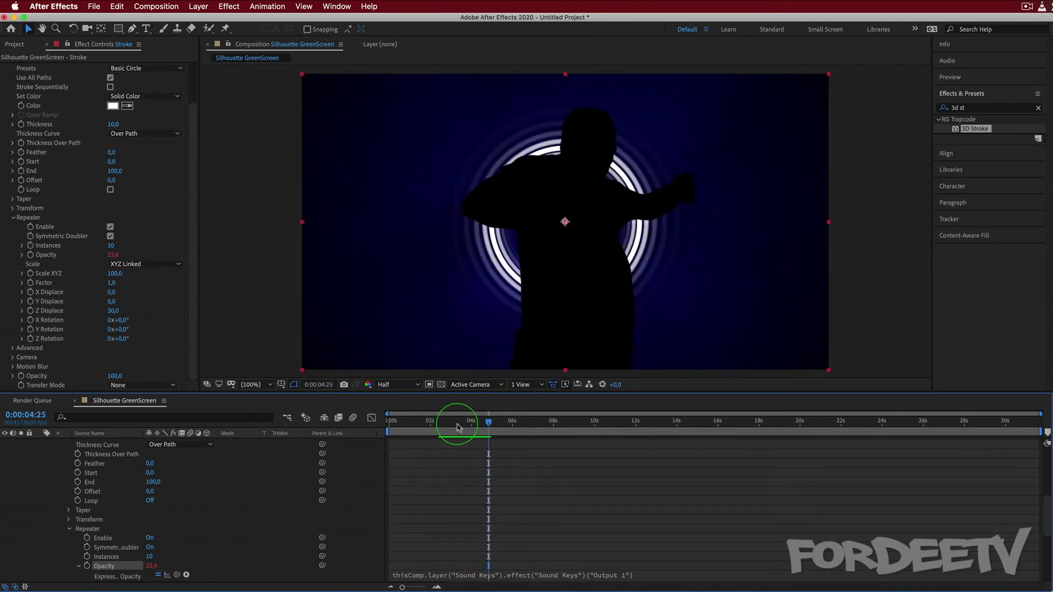
left_click_drag(488, 424, 450, 426)
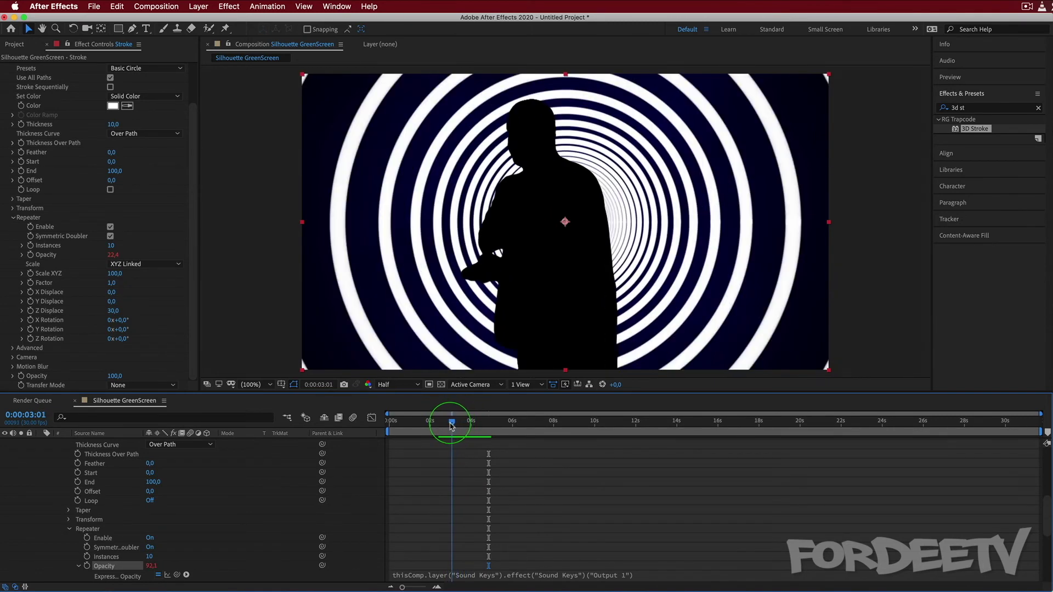
left_click(634, 576)
Lower the Stroke layer's opacity to 15%, then to 5%.
scroll(141, 482, "up", 6)
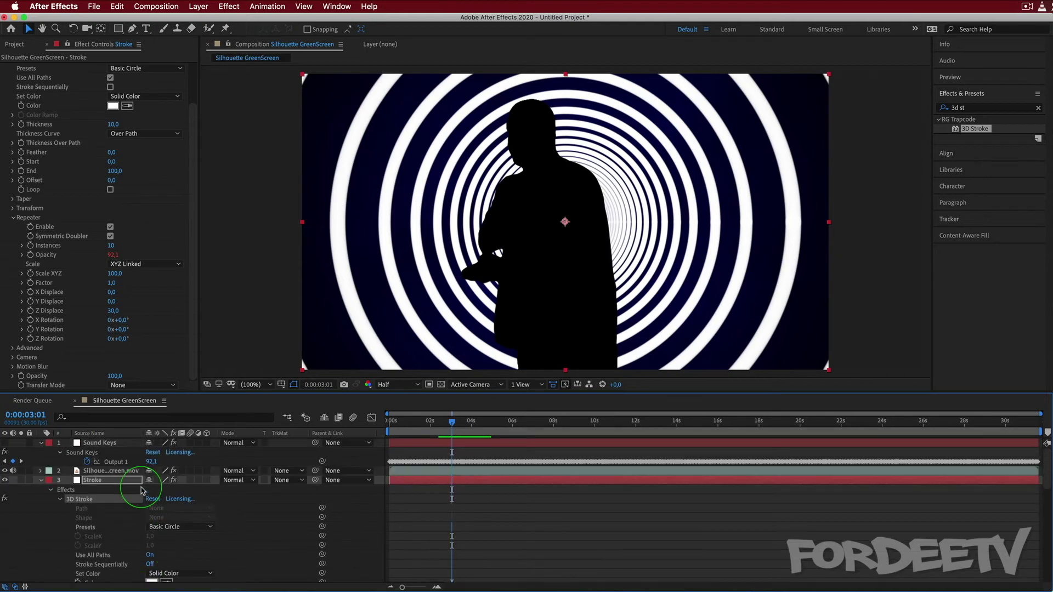
left_click(93, 480)
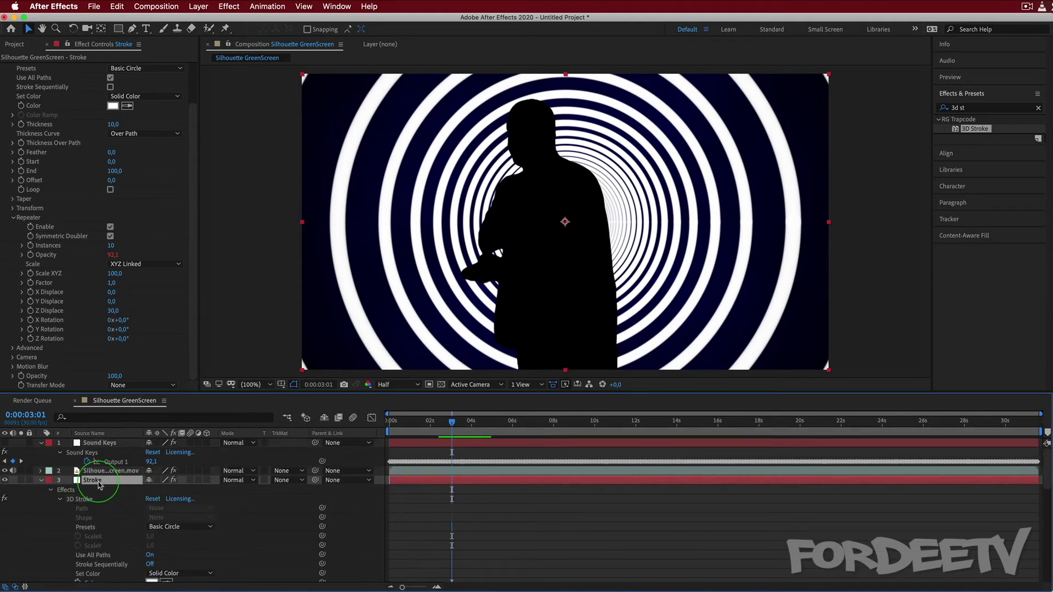
key("t")
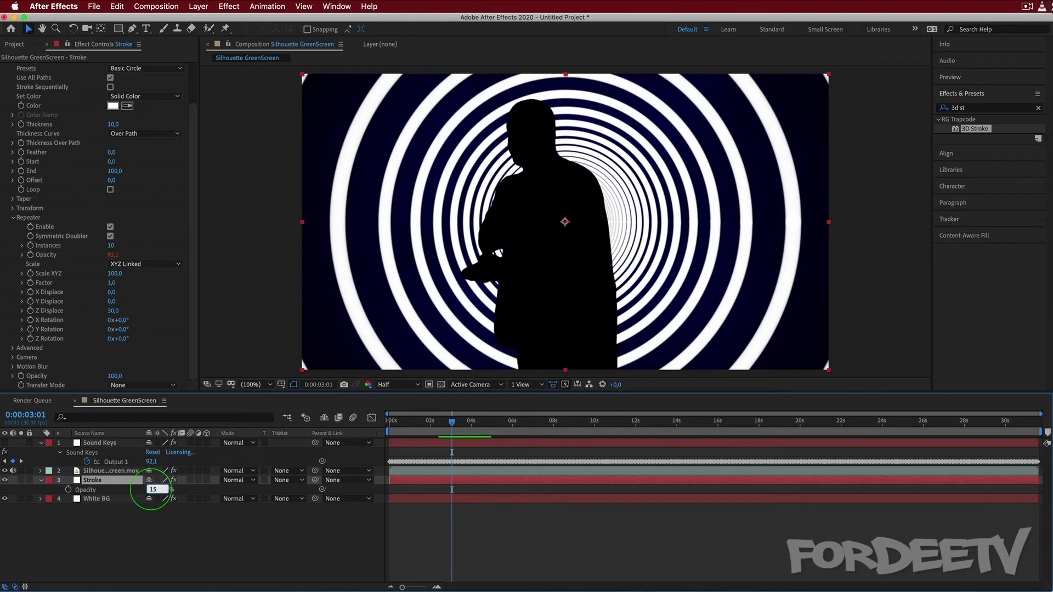
left_click(147, 492)
type("15")
key("Return")
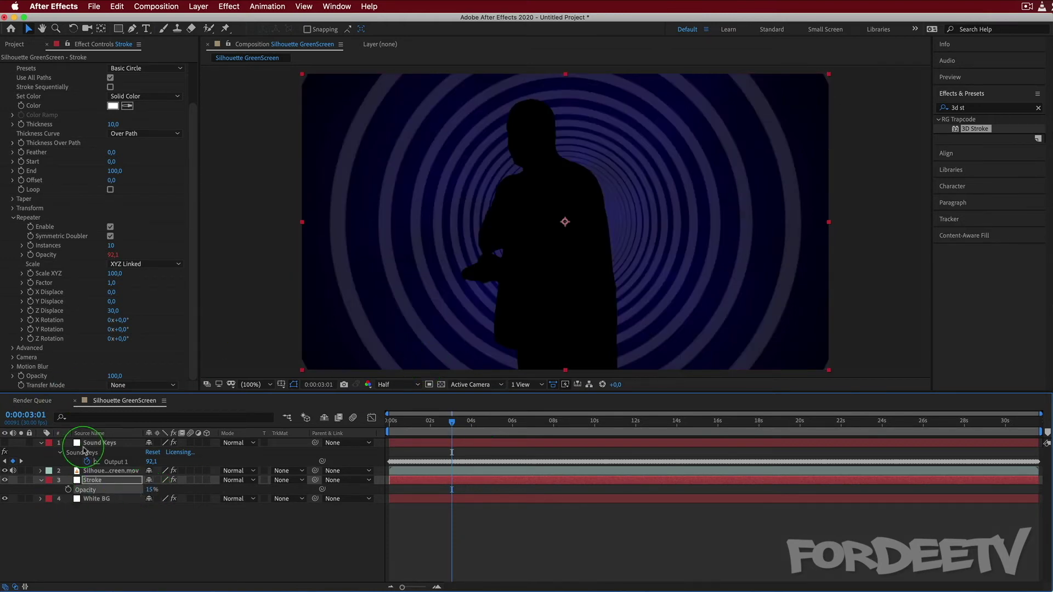
type("5")
key("Return")
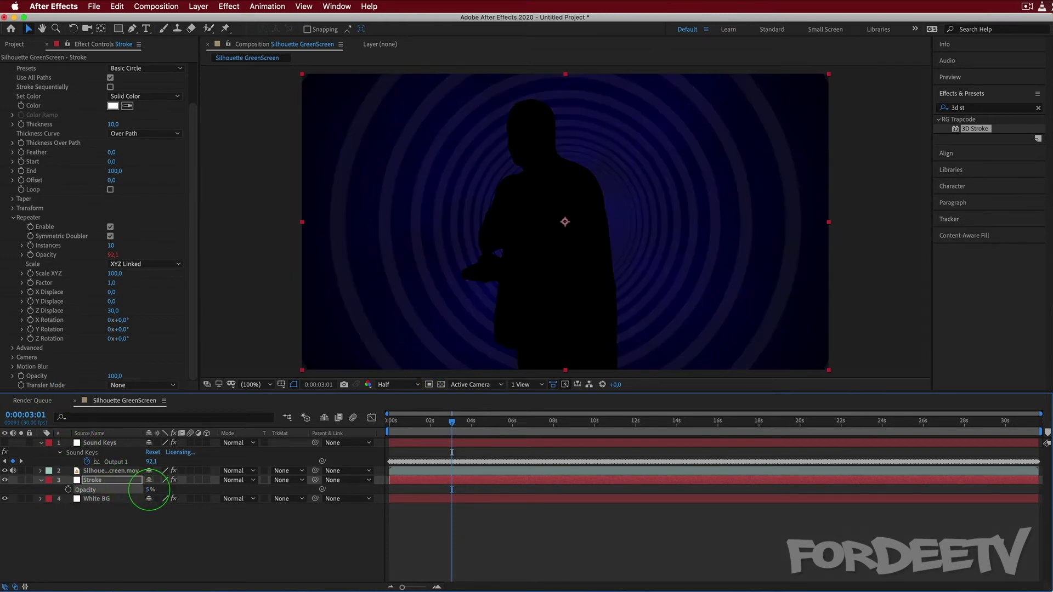
left_click_drag(572, 342, 532, 145)
Apply the Shine effect to the silhouette footage and move to around 0:00:26.
left_click(102, 470)
left_click(147, 293)
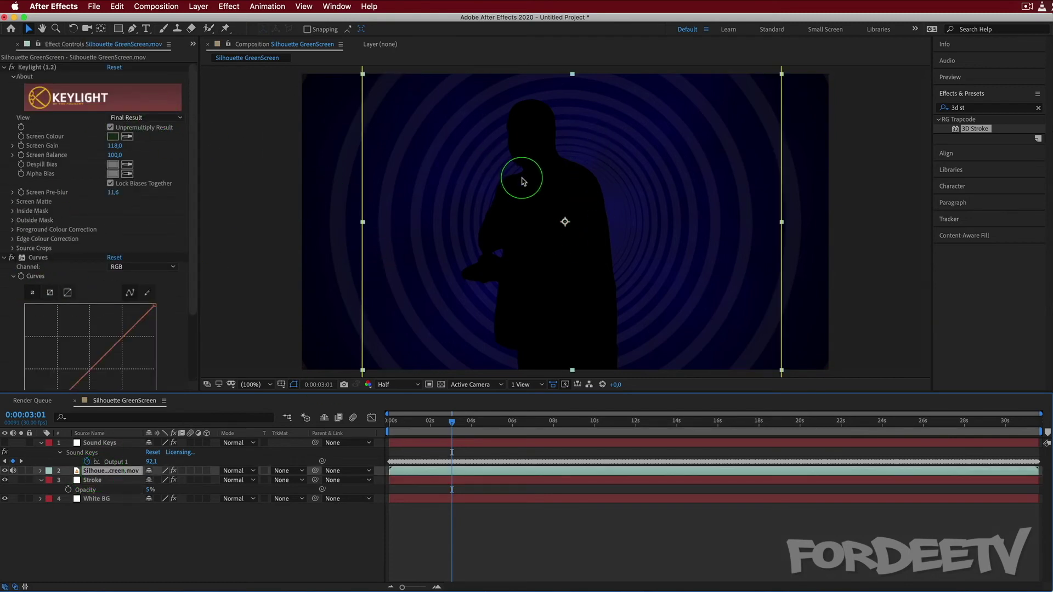
left_click(985, 108)
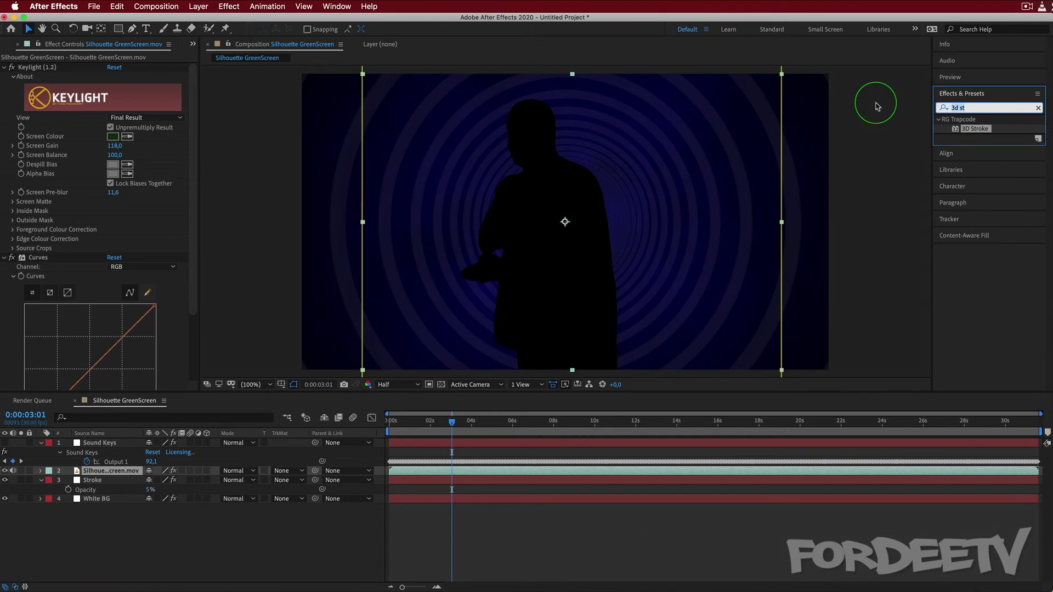
type("shine")
left_click_drag(969, 147, 120, 471)
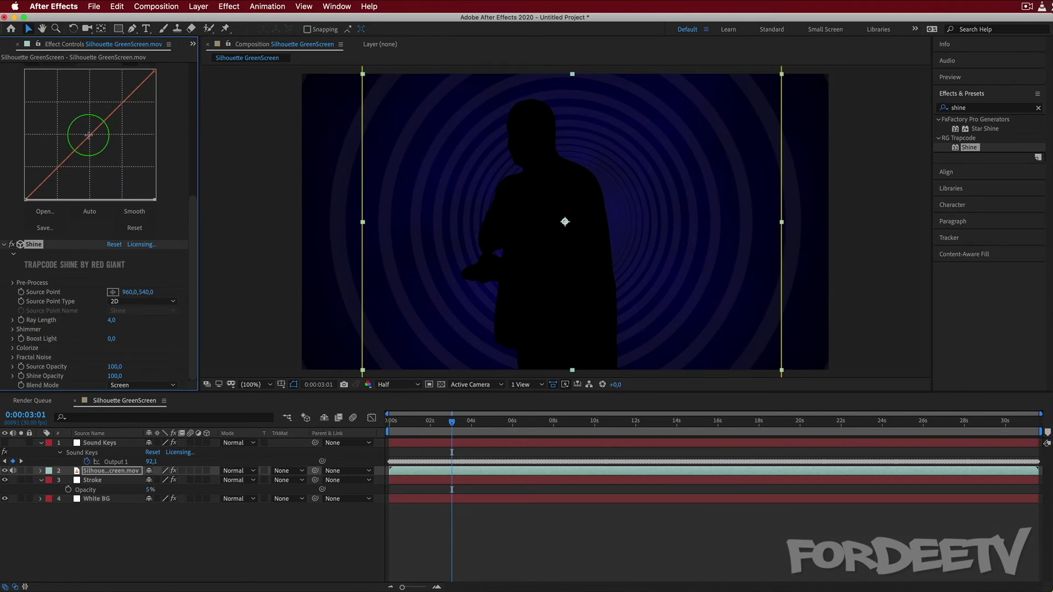
scroll(82, 159, "up", 5)
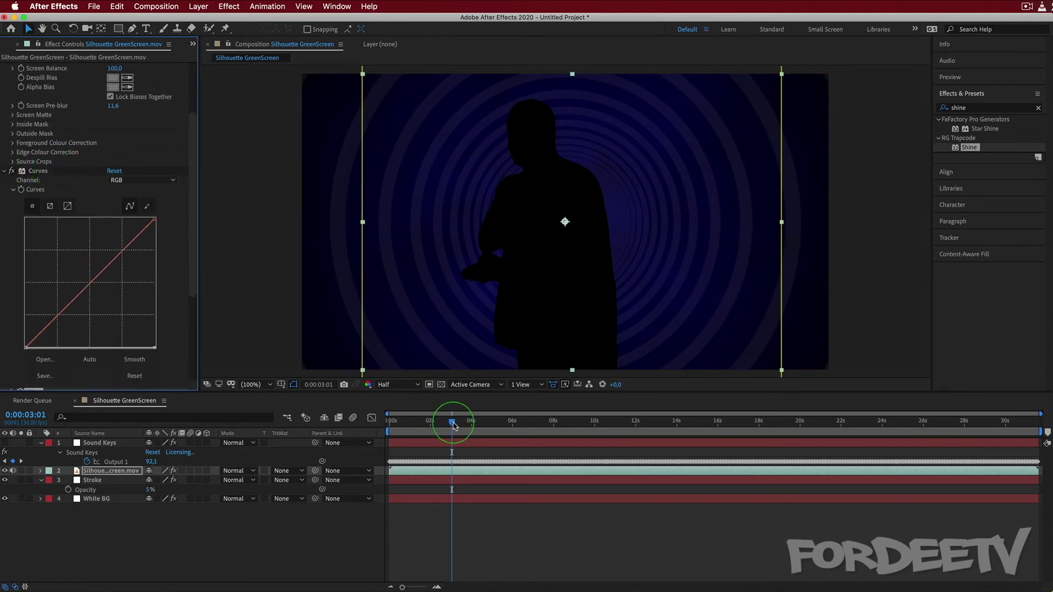
left_click(877, 431)
left_click_drag(877, 431, 929, 432)
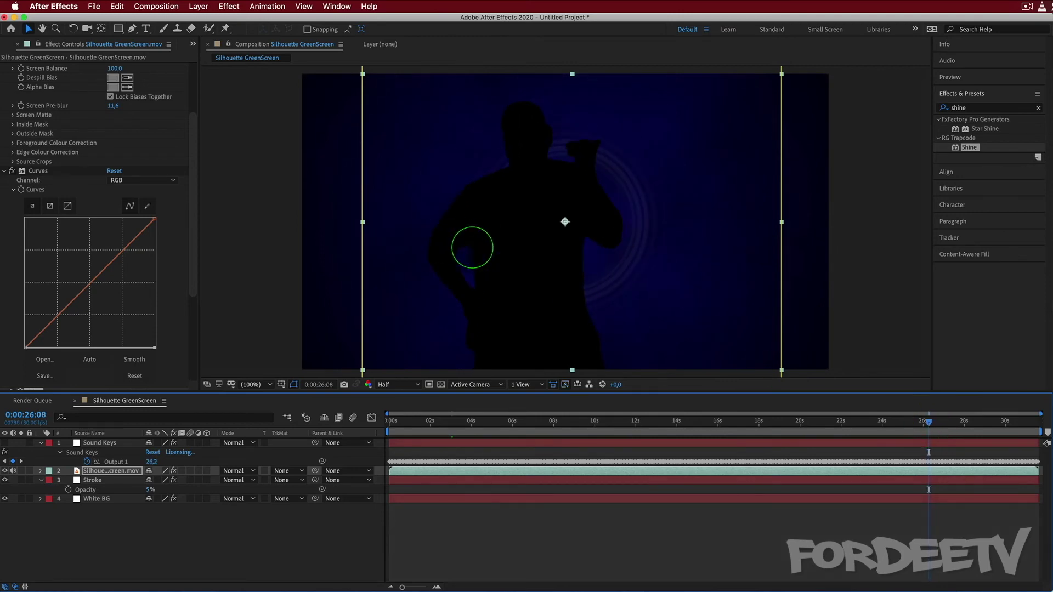
Hide the Stroke ring layer and start creating a new solid layer.
left_click(5, 481)
left_click(5, 499)
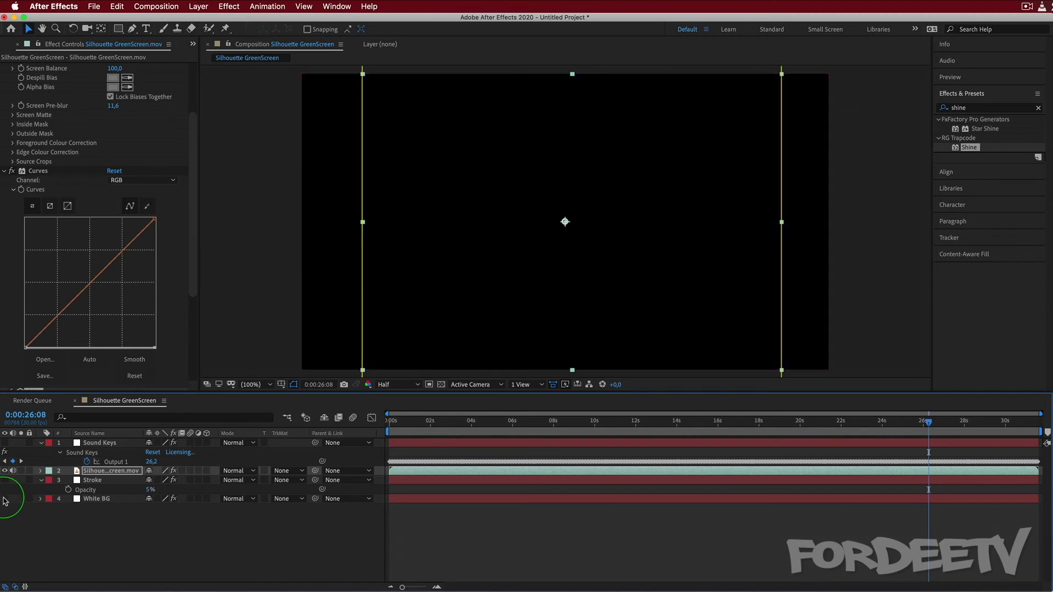
left_click(5, 499)
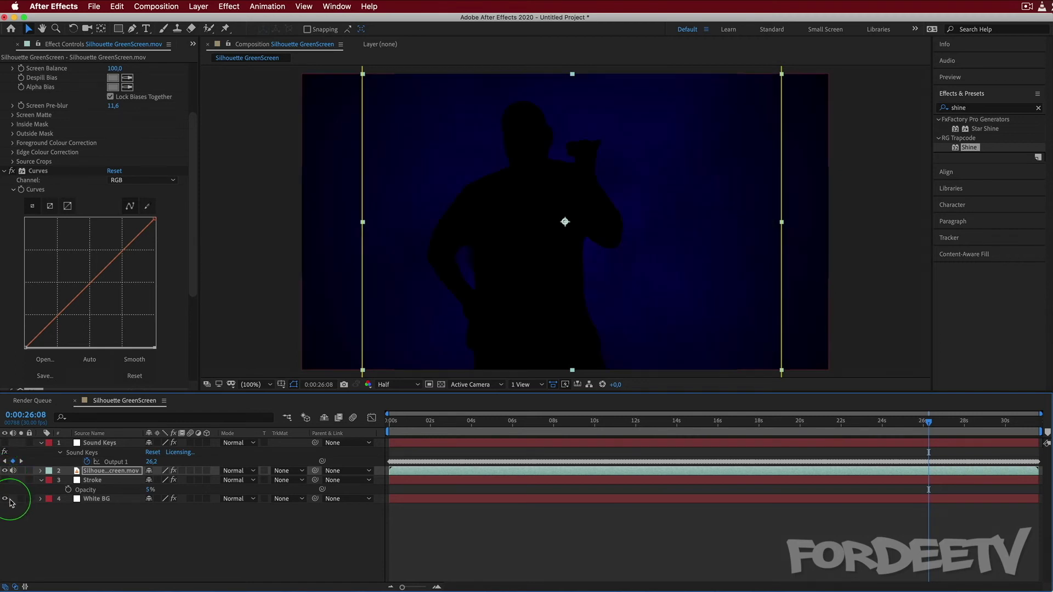
right_click(89, 549)
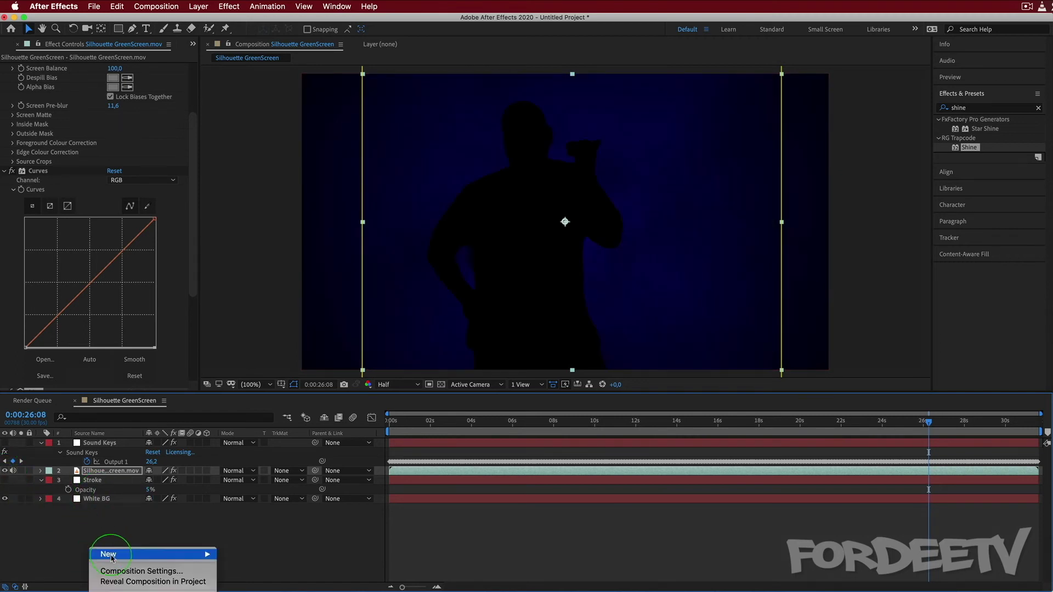
mouse_move(165, 554)
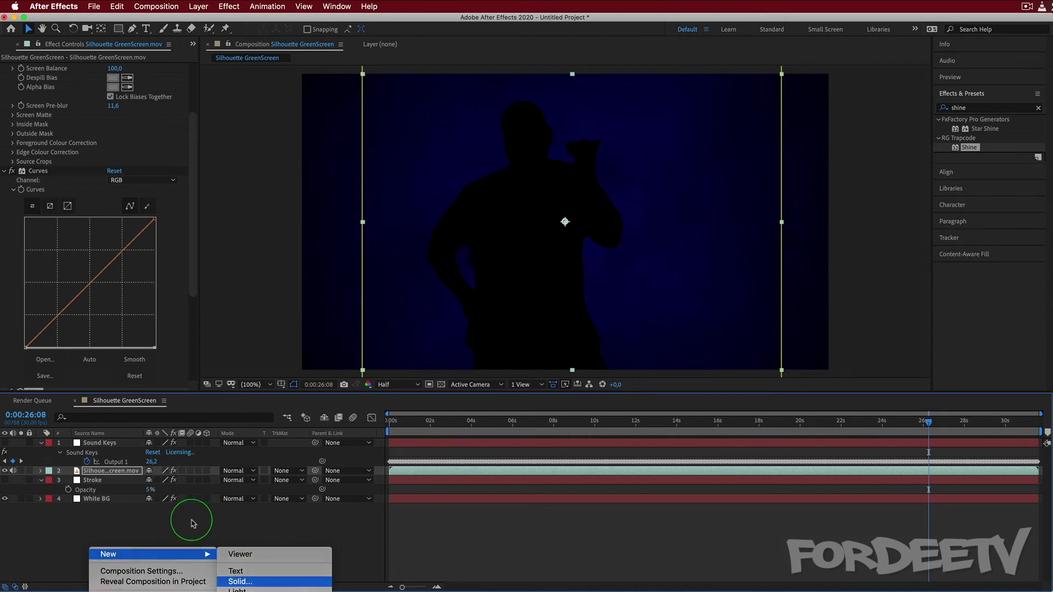
left_click(240, 581)
Confirm the white solid, move White Solid 1 to the bottom, and hide White BG.
left_click(799, 480)
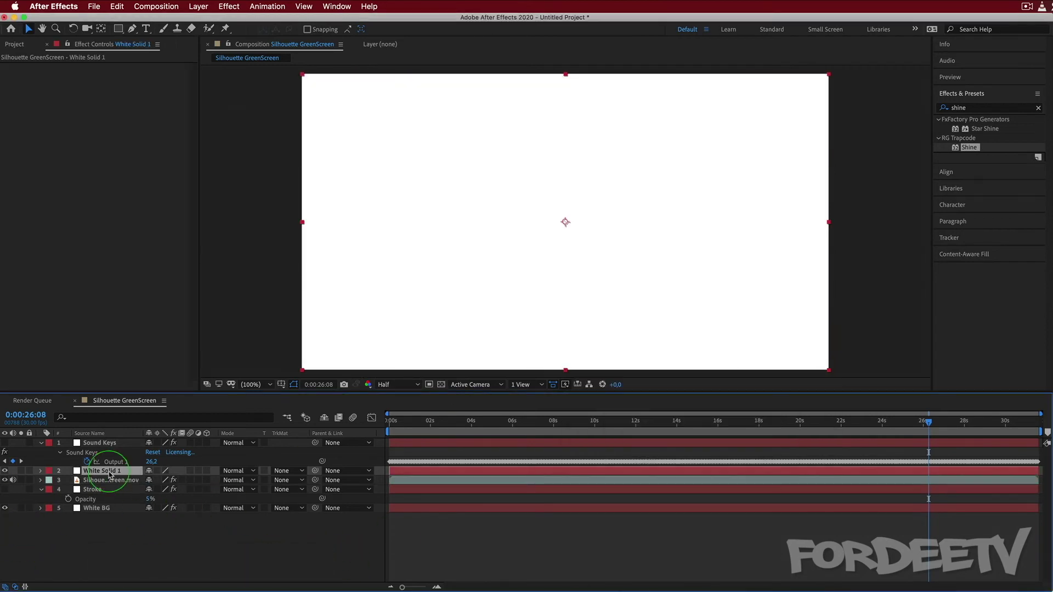
left_click_drag(106, 475, 101, 518)
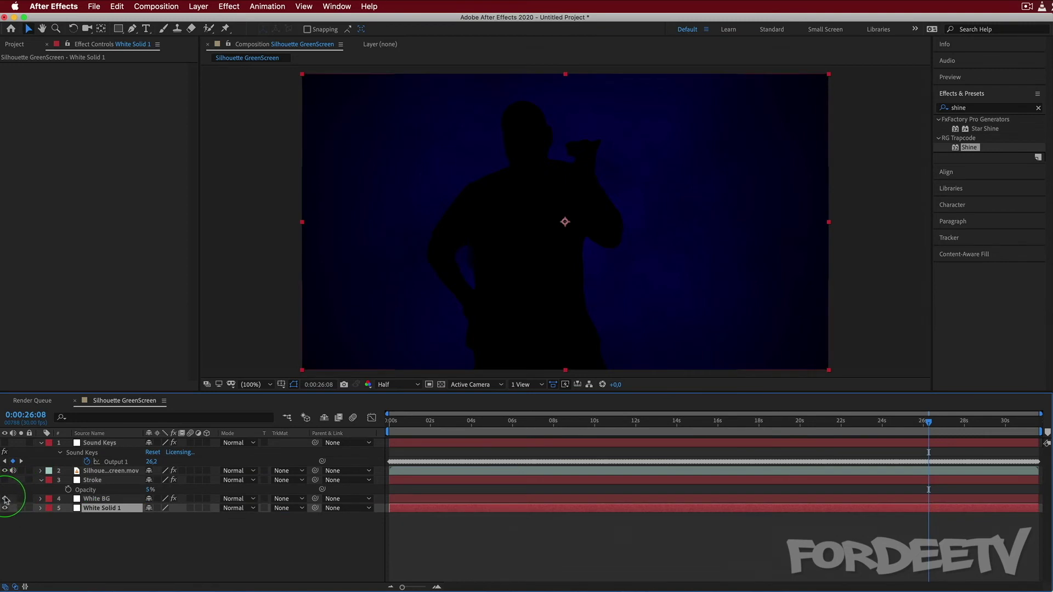
left_click(5, 499)
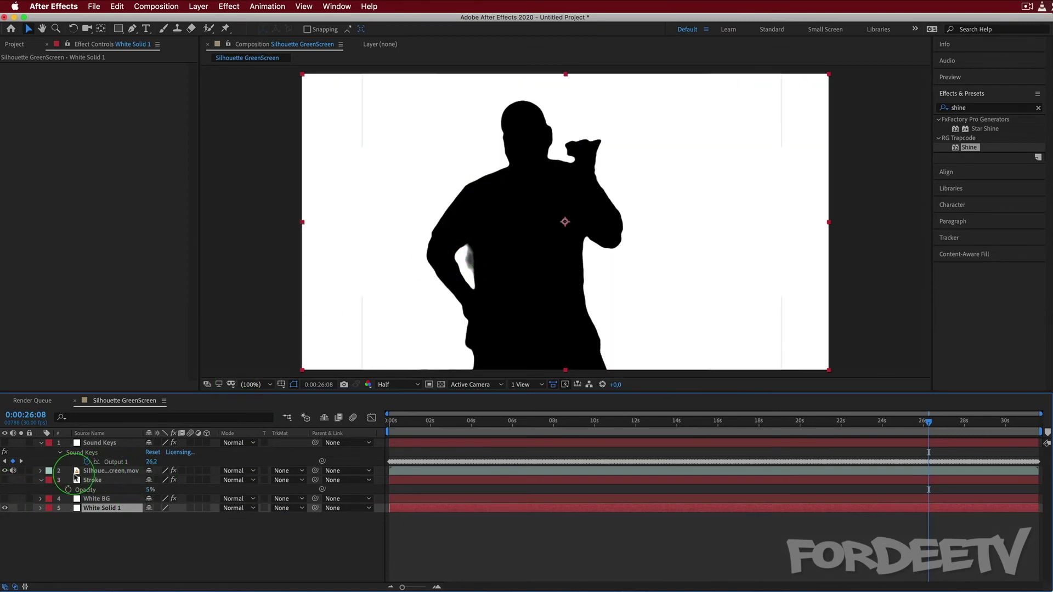
left_click(94, 473)
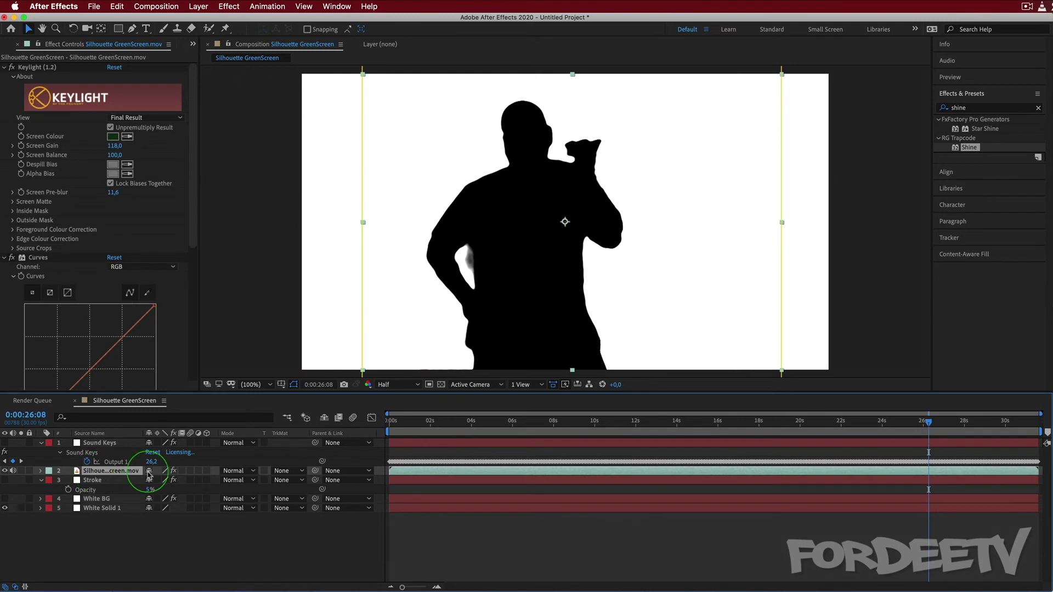
Duplicate the Curves effect, move the copy above Keylight, and reset it.
left_click(38, 258)
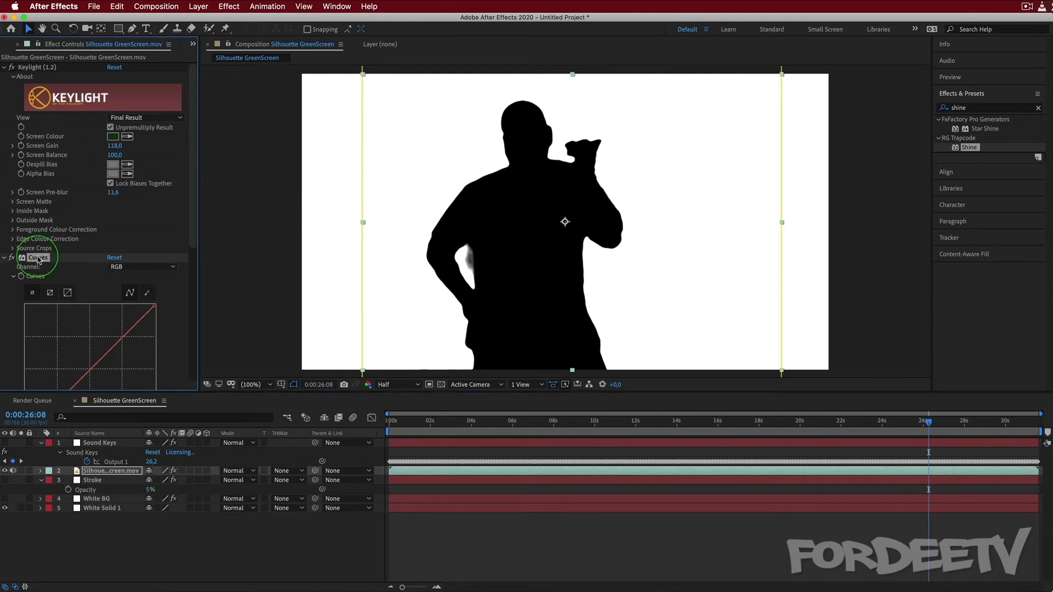
scroll(38, 260, "down", 5)
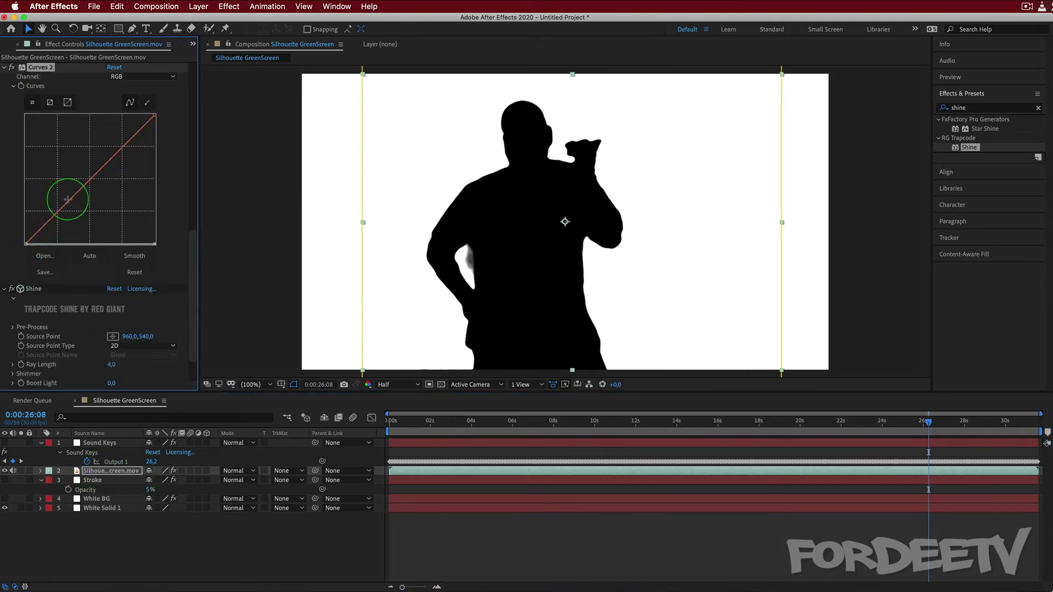
key("ctrl+d")
scroll(66, 188, "up", 5)
left_click_drag(38, 216, 37, 52)
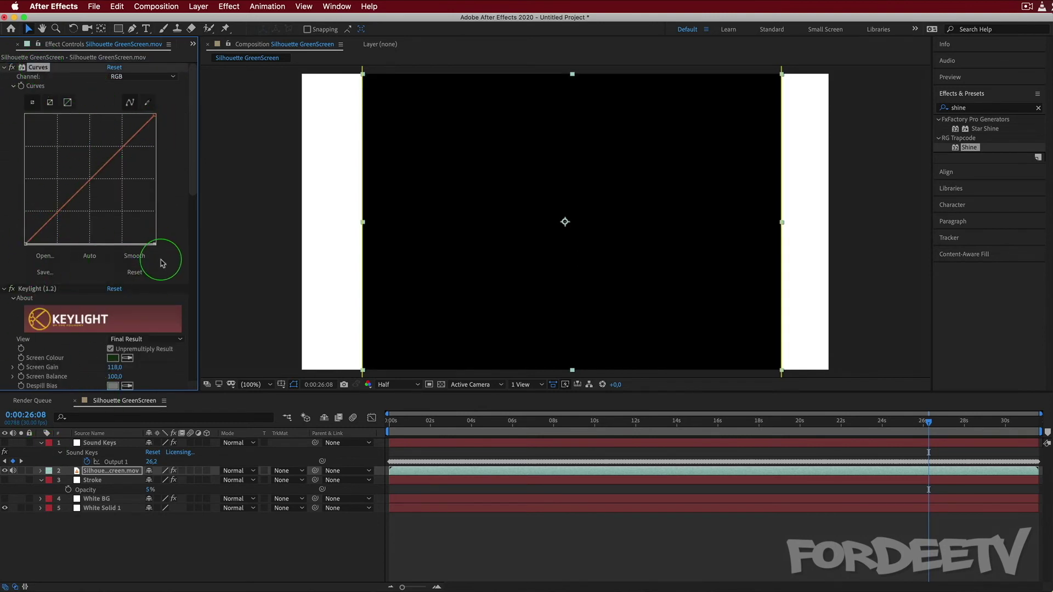
left_click(113, 68)
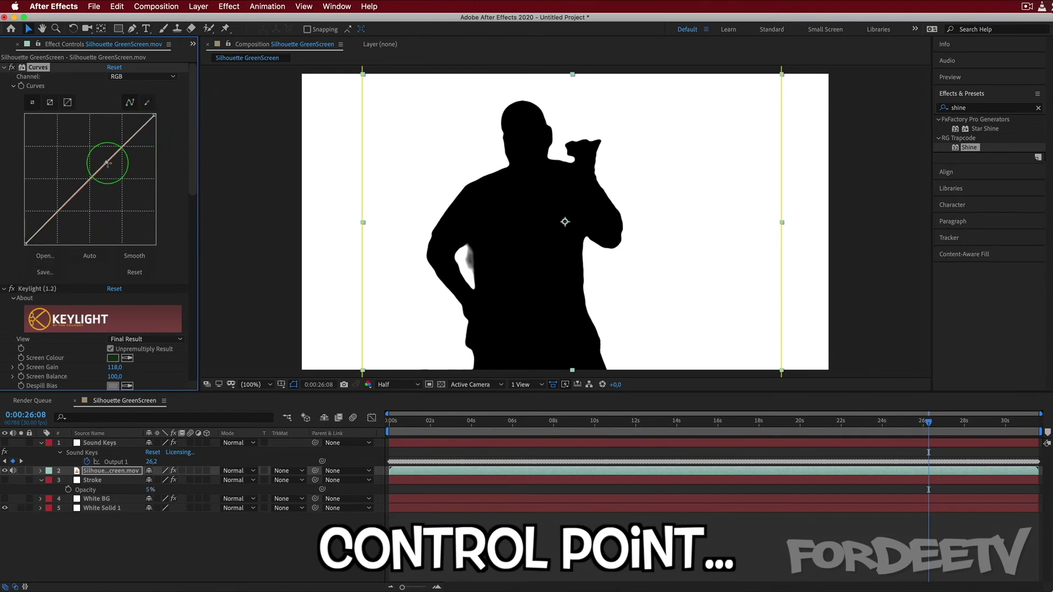
Add two control points to reshape the new curve, toggling it to compare.
mouse_move(94, 177)
left_mouse_down()
mouse_move(110, 201)
mouse_move(69, 159)
mouse_move(106, 166)
left_mouse_up()
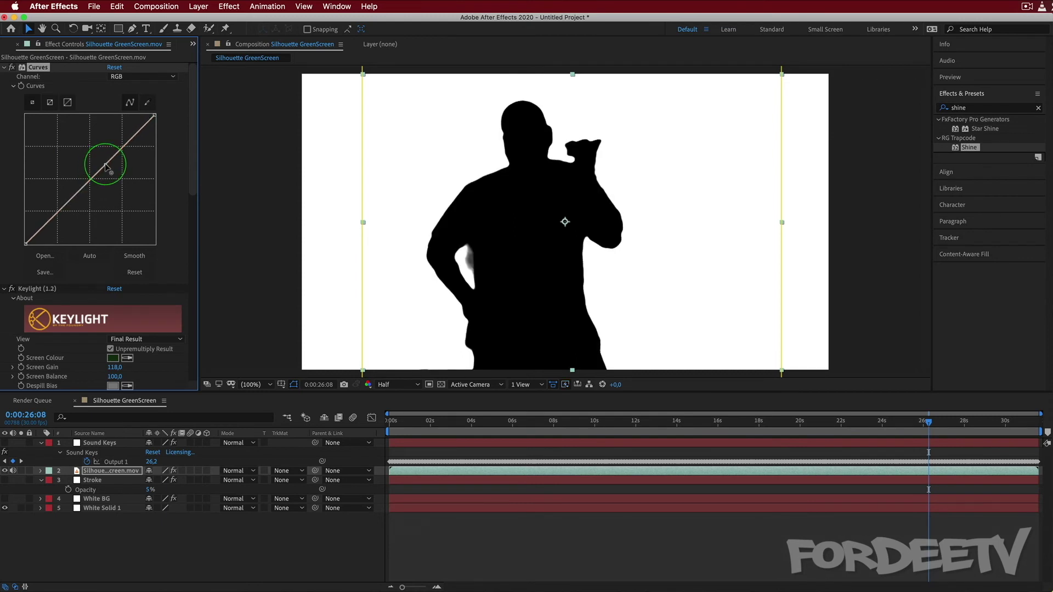
left_click_drag(65, 202, 59, 197)
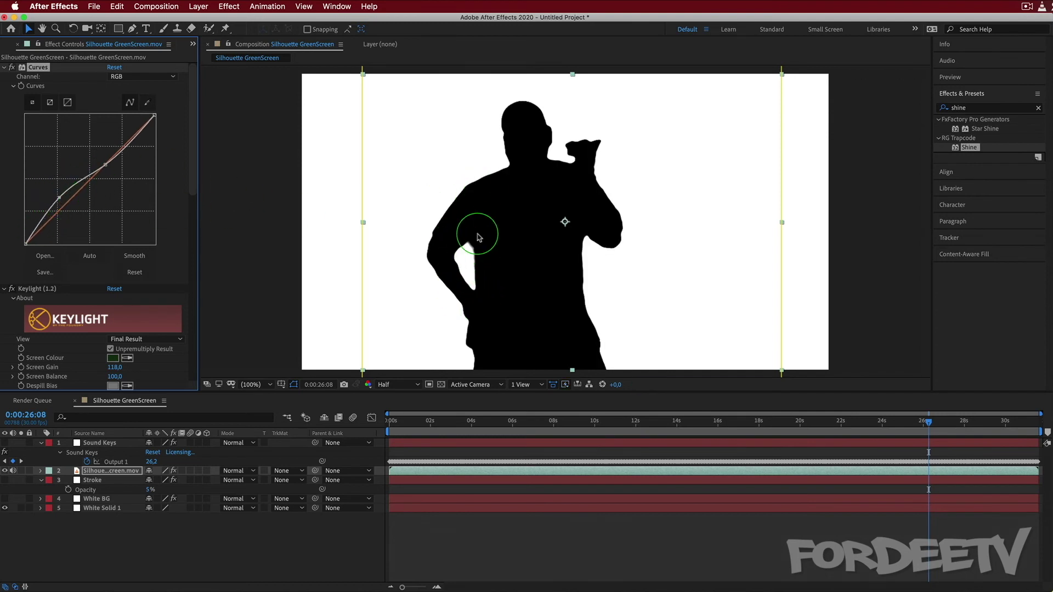
left_click(11, 67)
left_click(11, 67)
left_click(12, 67)
left_click(12, 68)
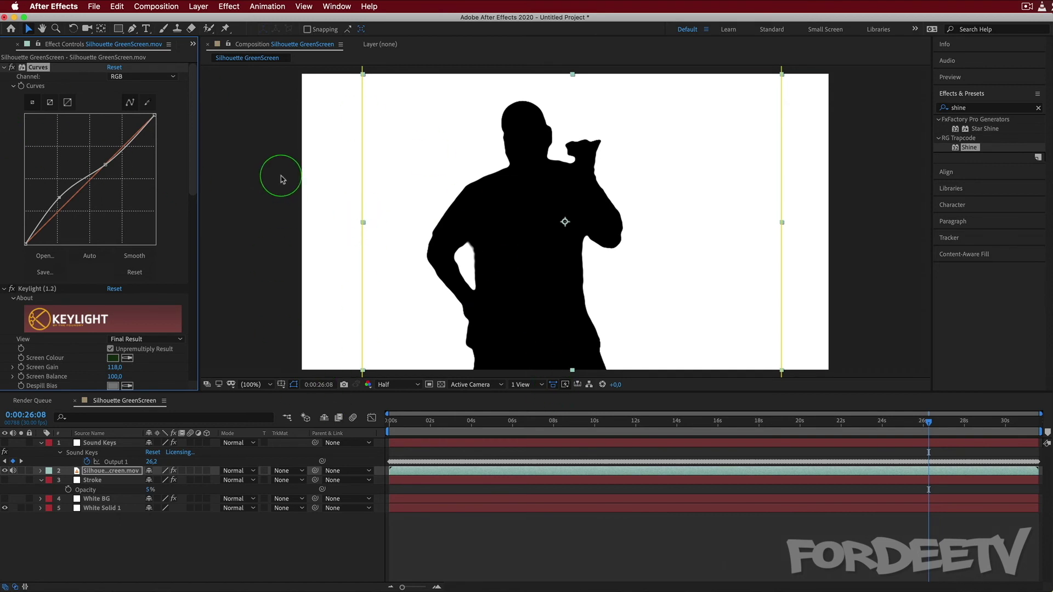
scroll(195, 247, "down", 10)
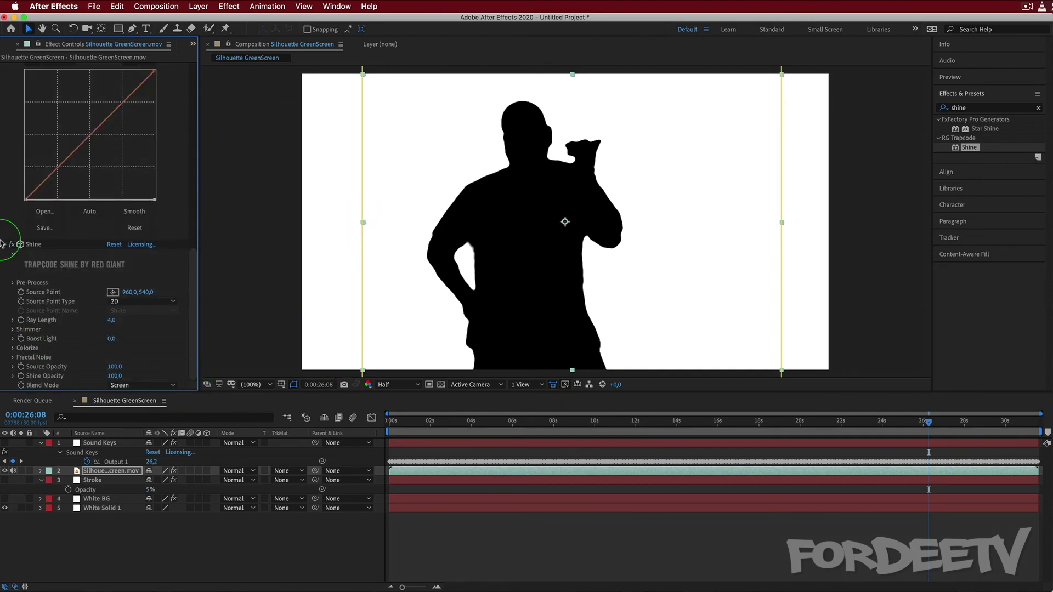
Hide White Solid 1 and rename the White BG gradient layer to Blue BG.
left_click(32, 245)
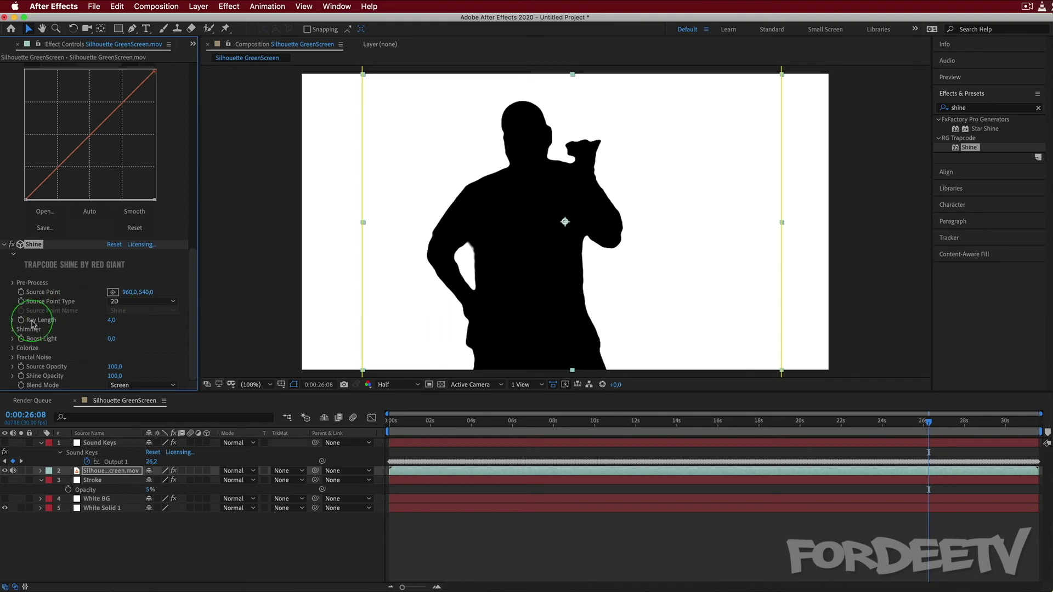
left_click(5, 509)
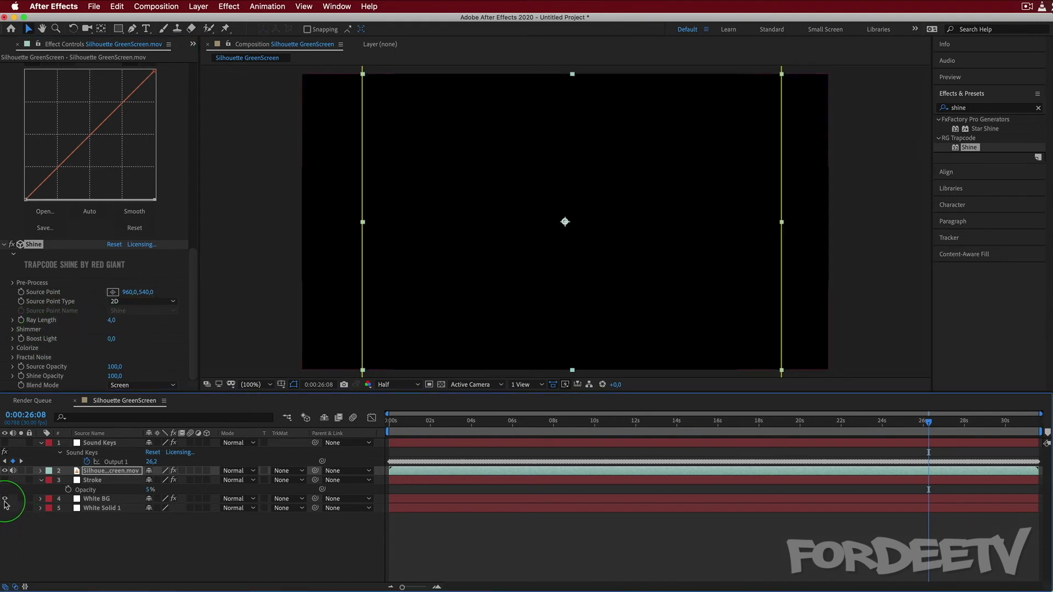
left_click(95, 499)
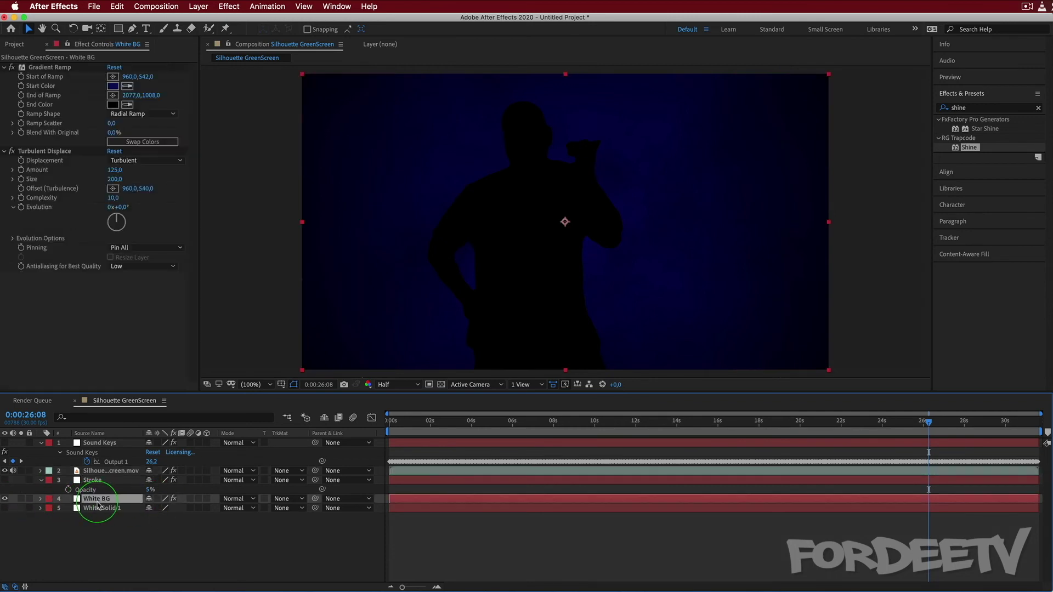
key("Return")
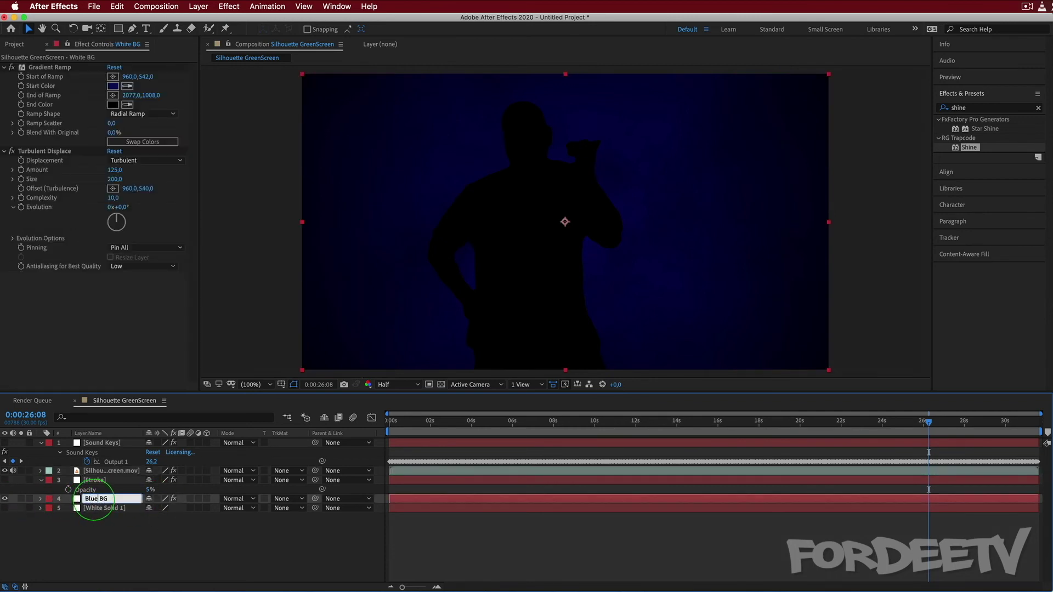
type("Blue BG")
key("Return")
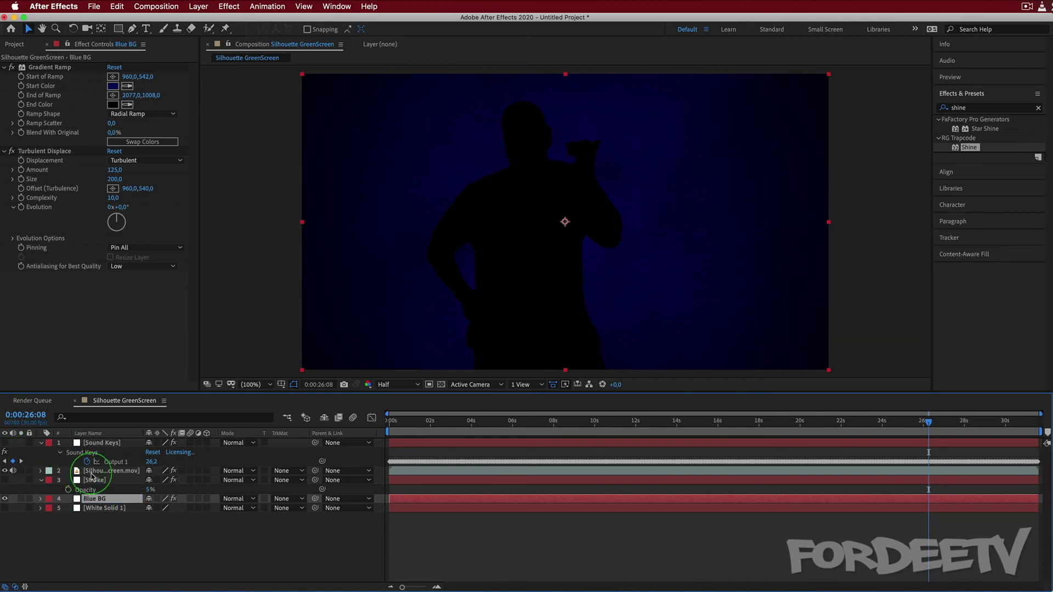
left_click(99, 472)
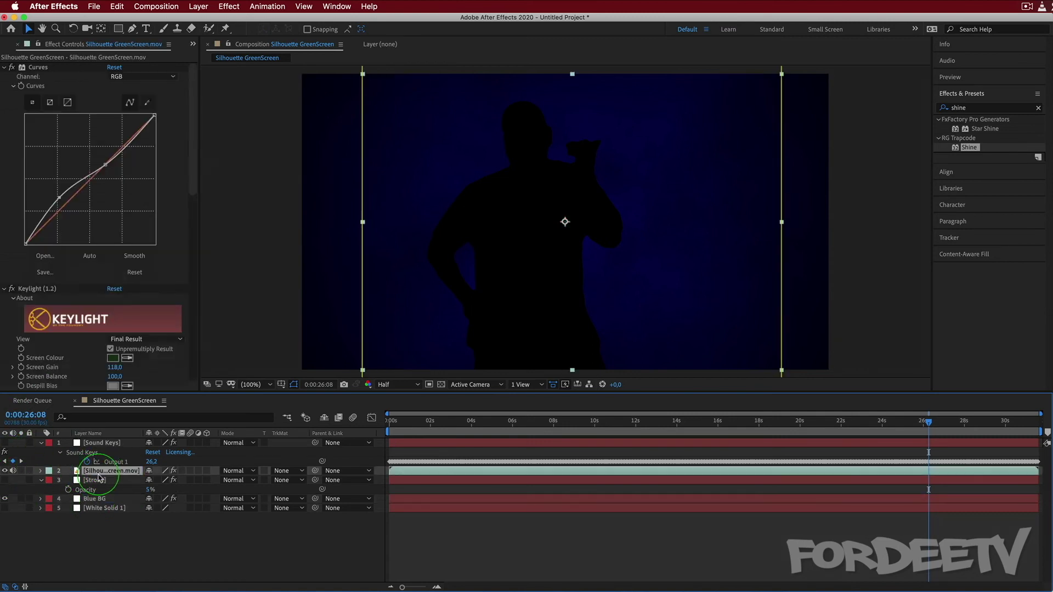
Colourise Shine with the Radioaktiv preset and base it on Alpha Edges.
scroll(44, 261, "down", 10)
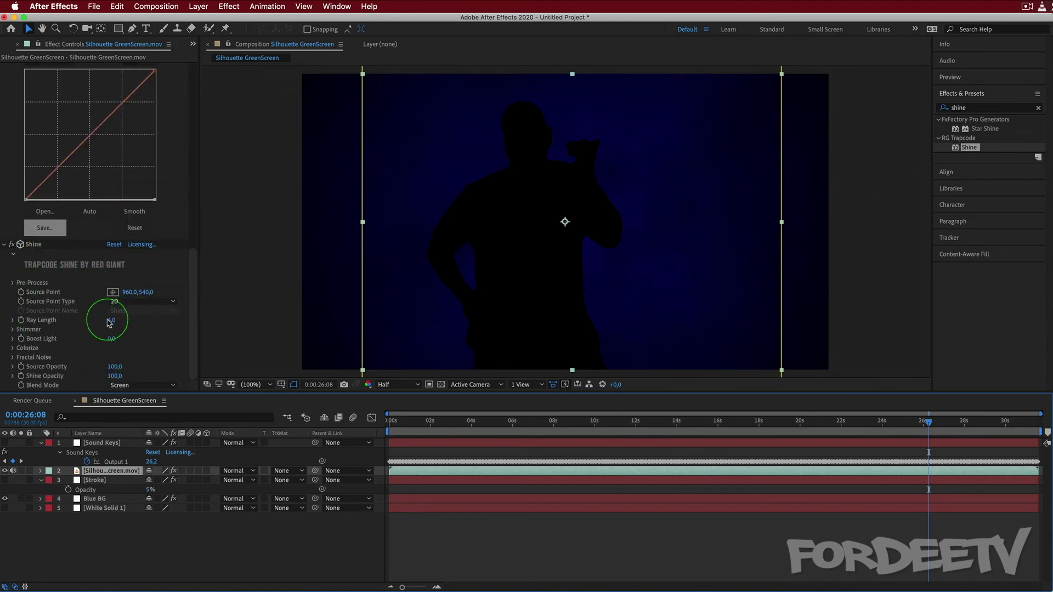
left_click(13, 347)
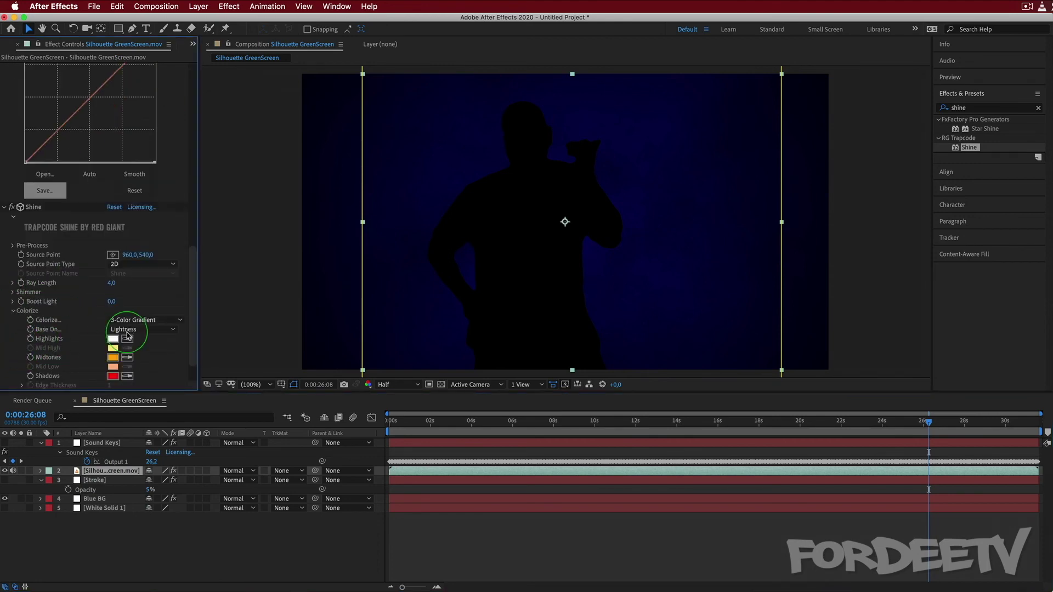
left_click(144, 329)
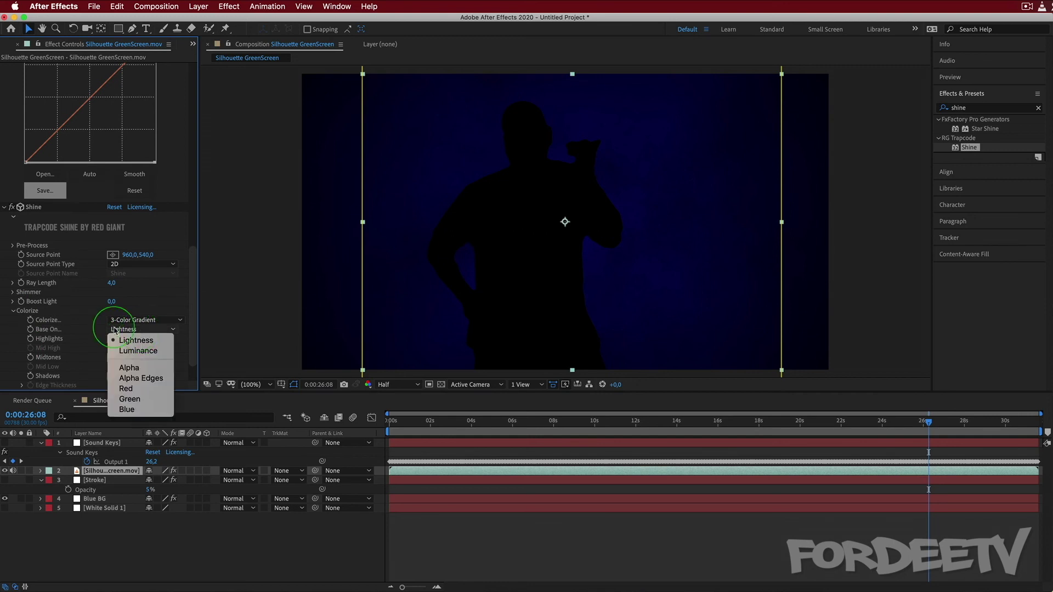
left_click(74, 333)
left_click(138, 320)
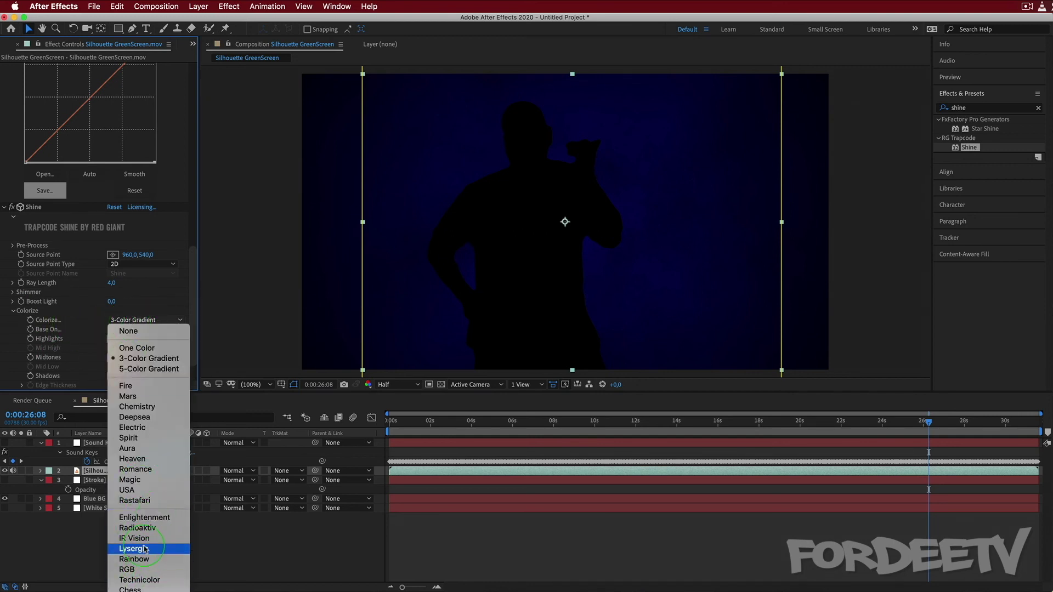
left_click(138, 528)
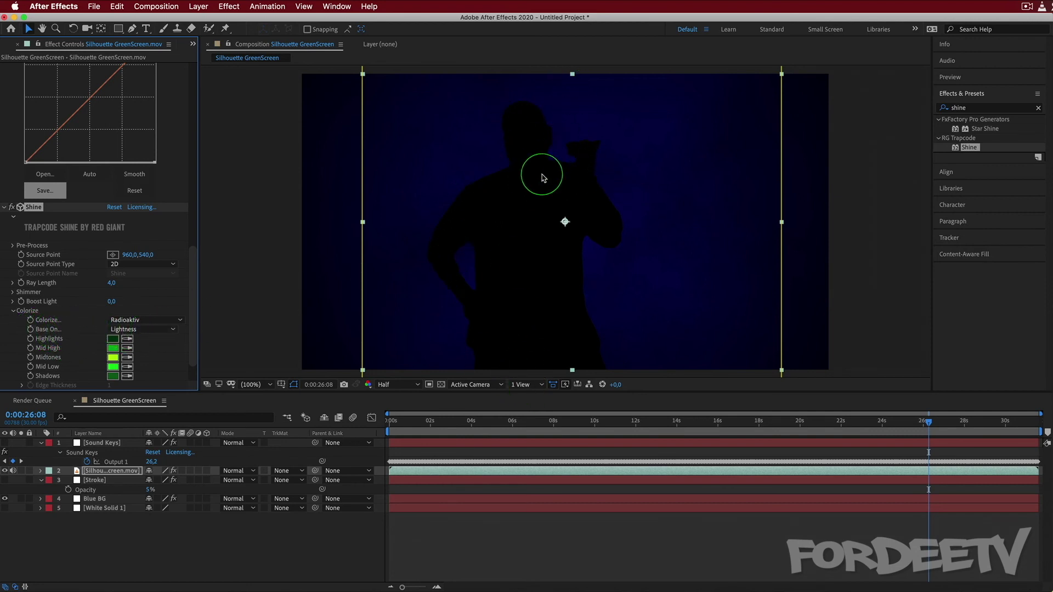
left_click(157, 333)
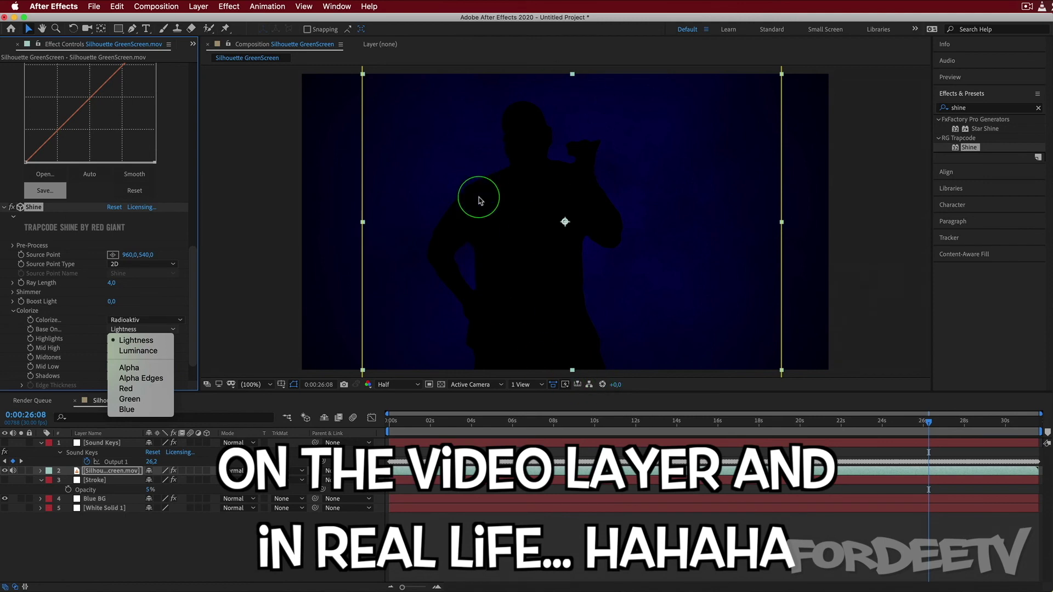
left_click(122, 368)
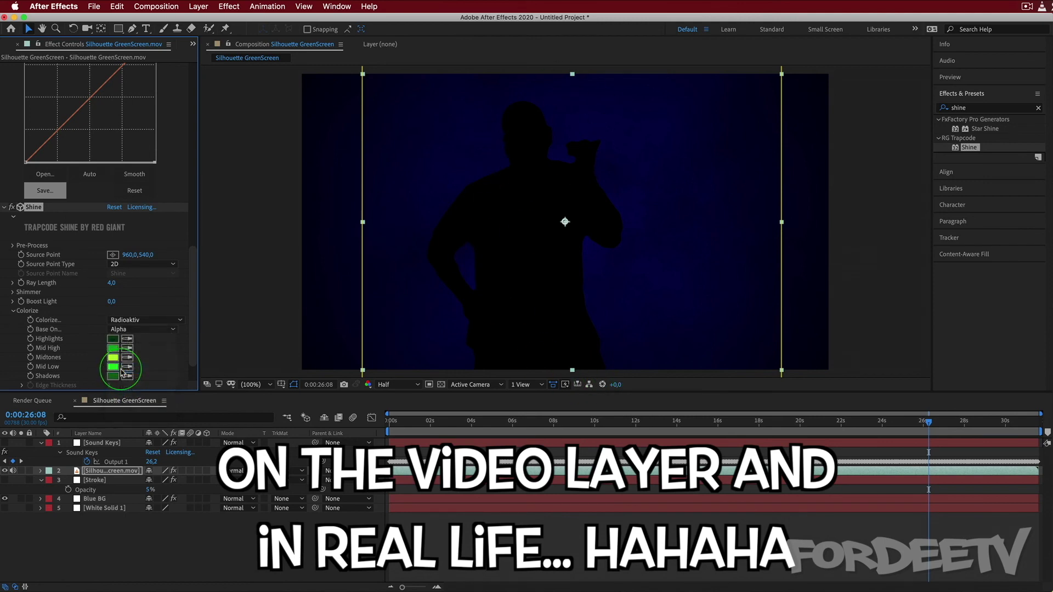
left_click(126, 332)
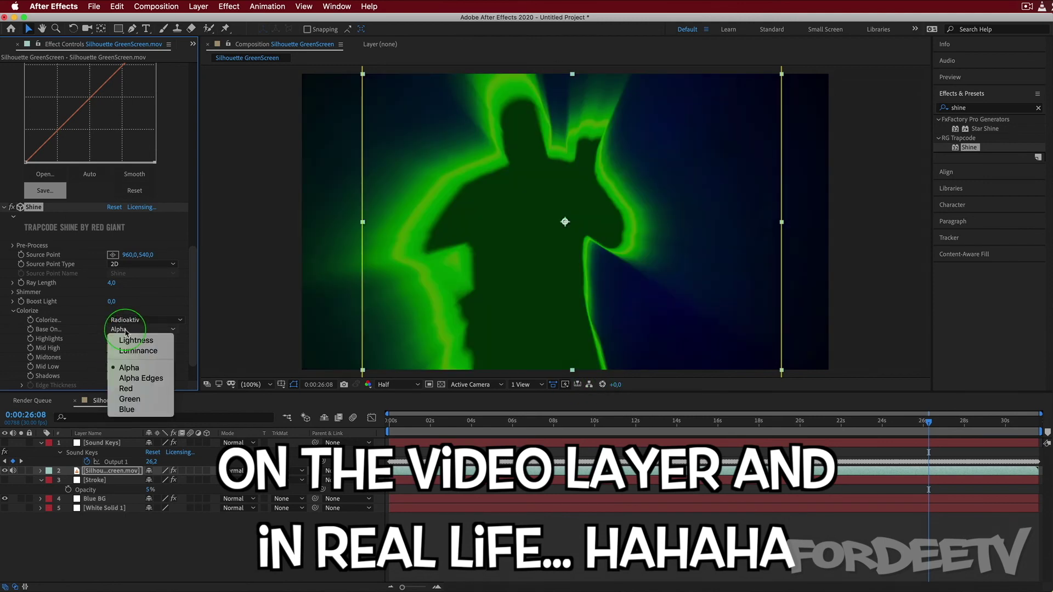
left_click(125, 378)
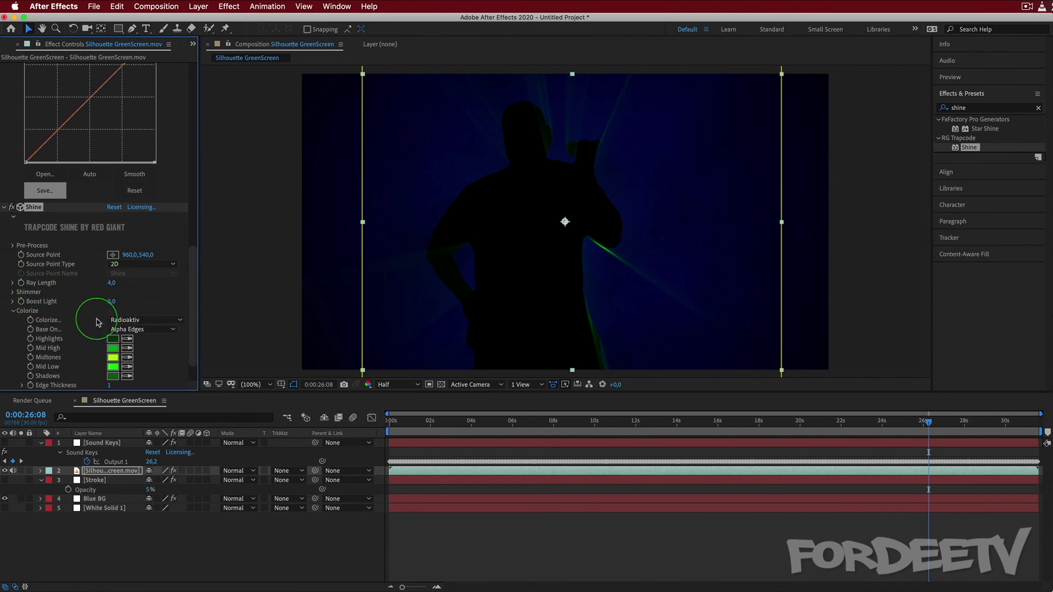
Set Shine's Ray Length to 20 and Boost Light to 25.
left_click(112, 283)
type("20")
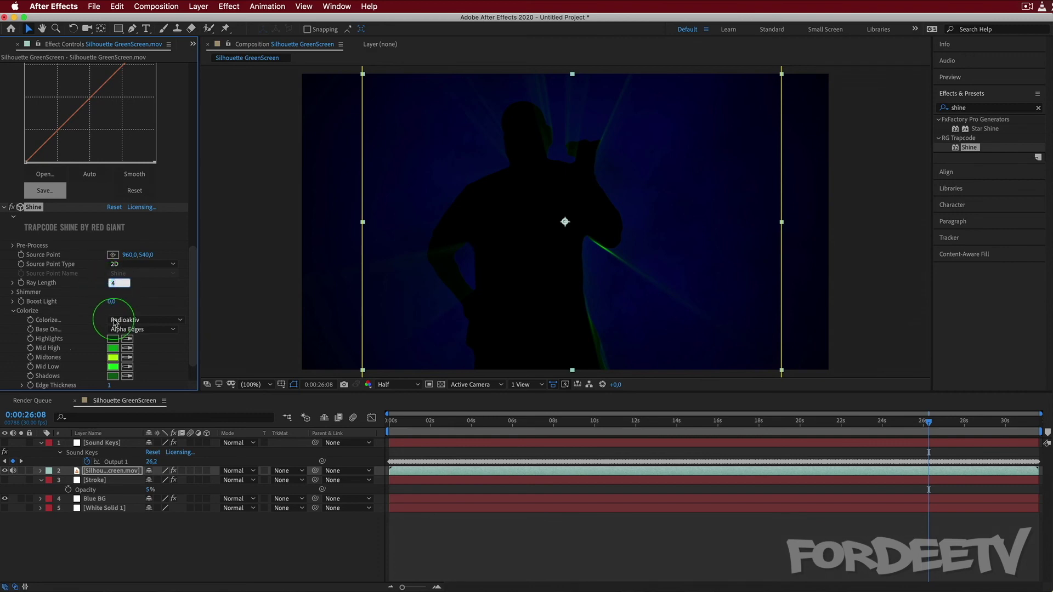
left_click(111, 301)
type("25")
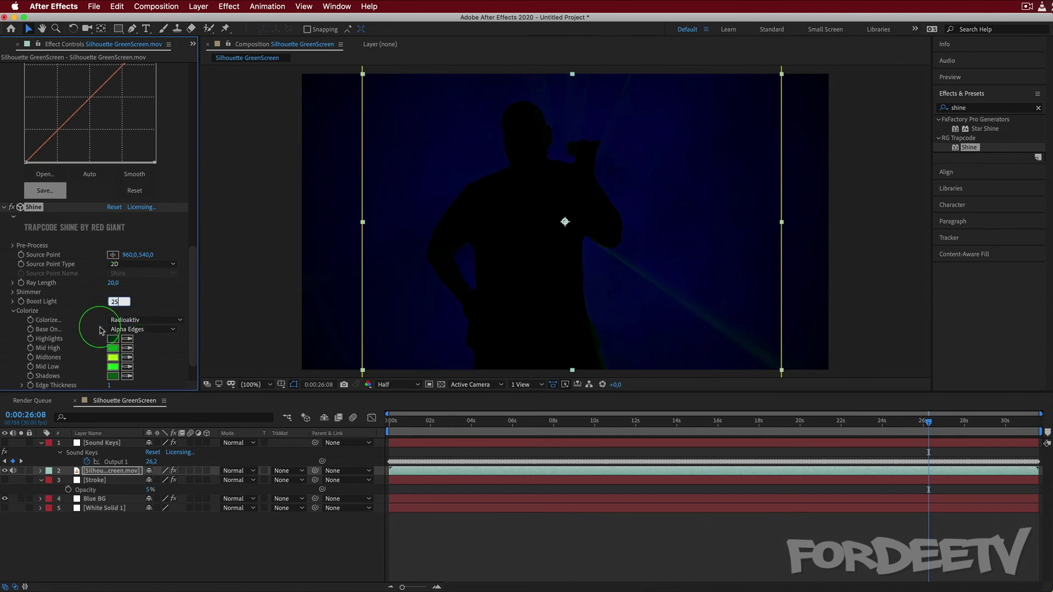
key("Return")
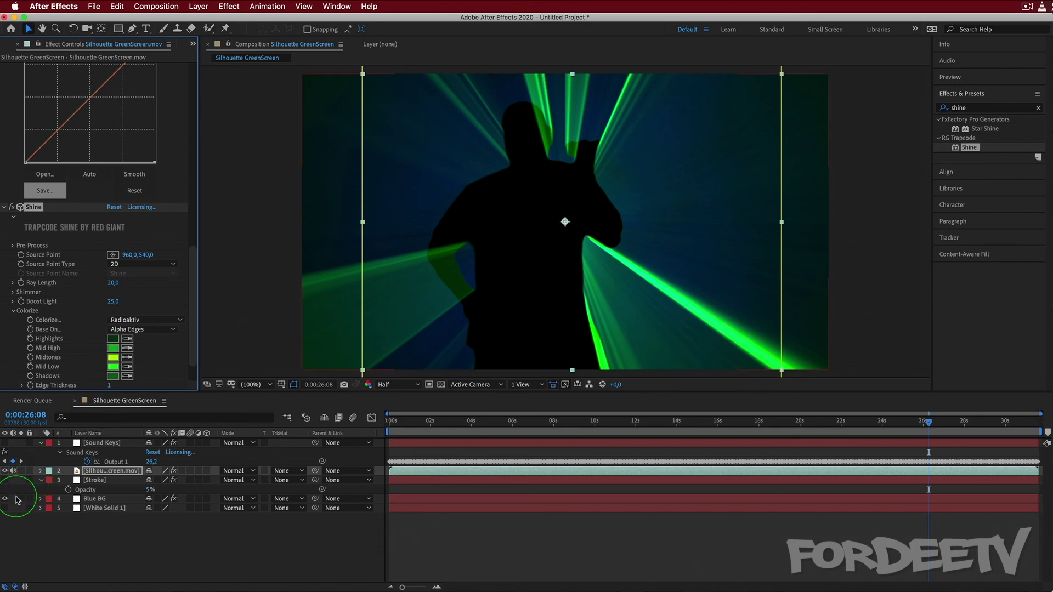
Show the Stroke ring layer and preview the animation from about 5 seconds.
left_click(5, 481)
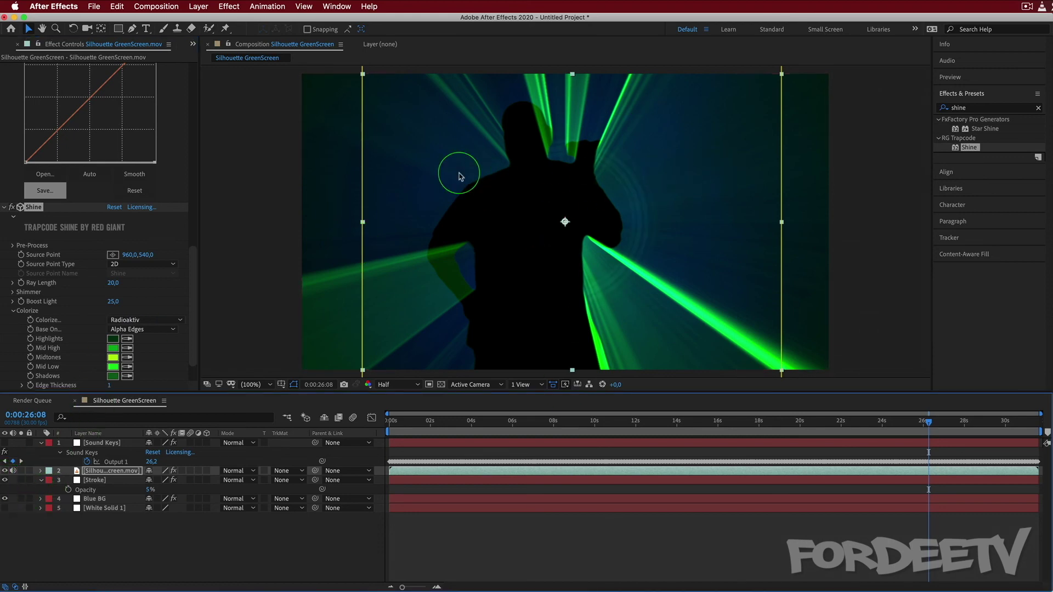
left_click_drag(927, 422, 494, 422)
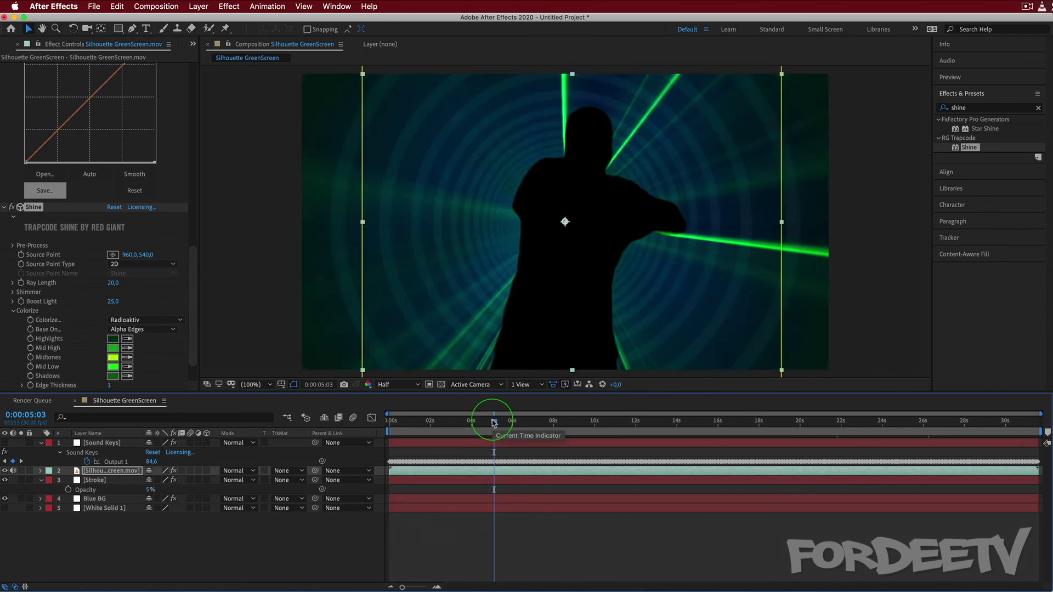
key("space")
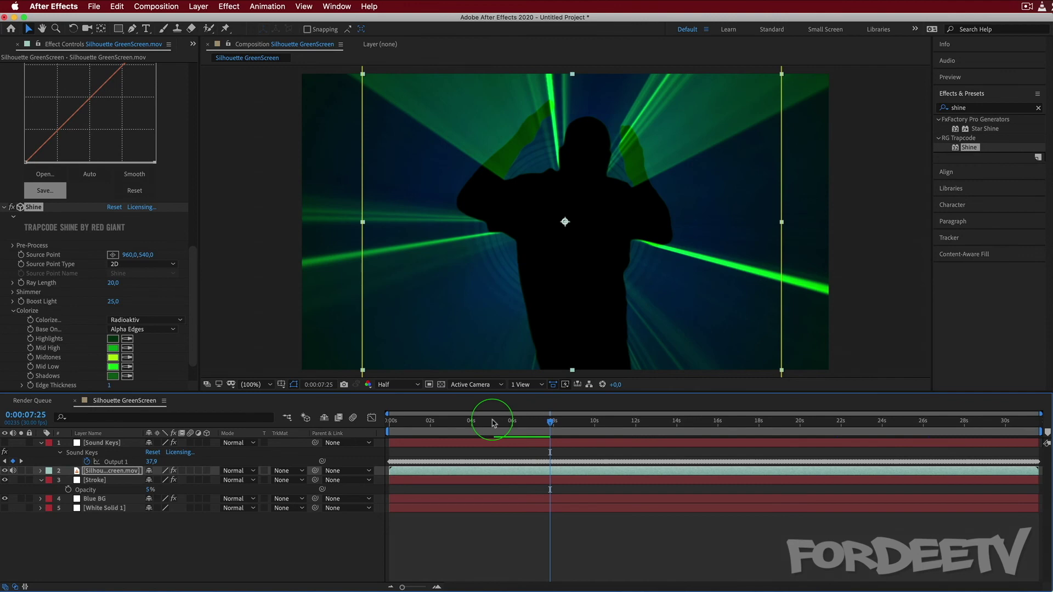
Replay the preview from just after 5 seconds, then stop playback.
left_click(493, 422)
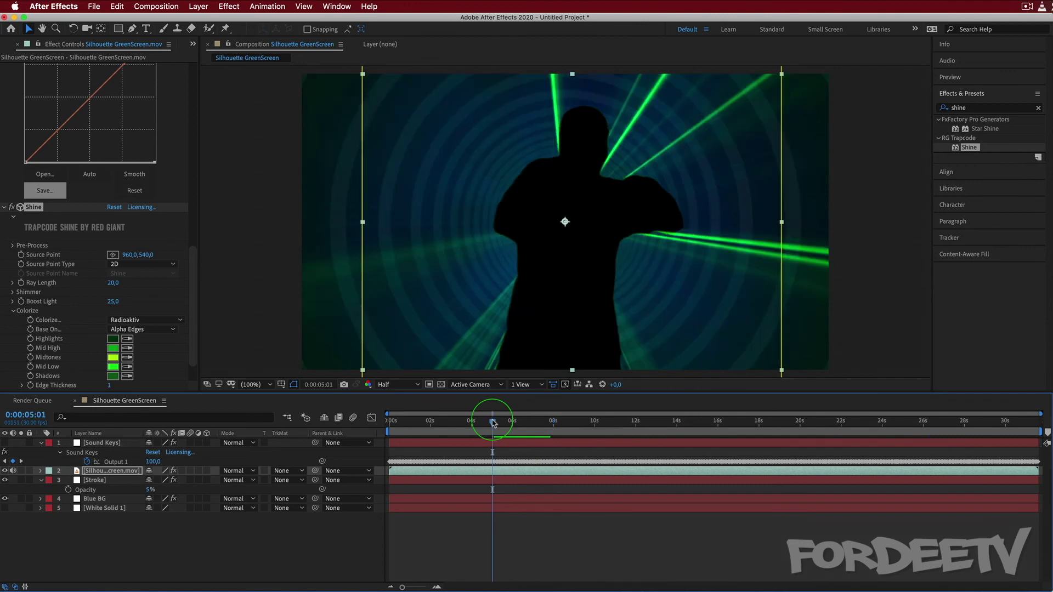
left_click_drag(493, 421, 495, 423)
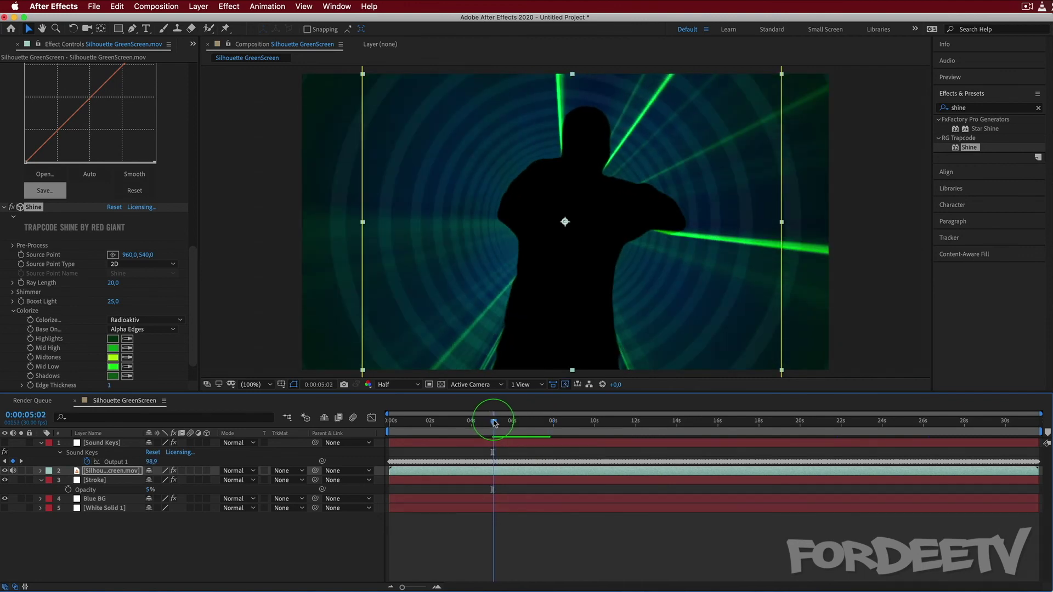
key("space")
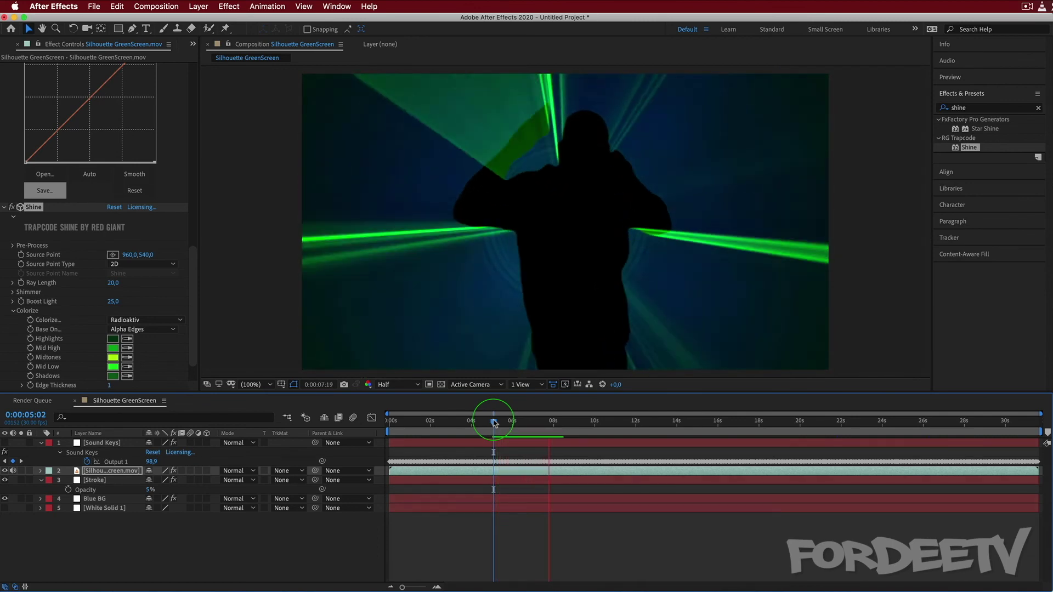
left_click(542, 224)
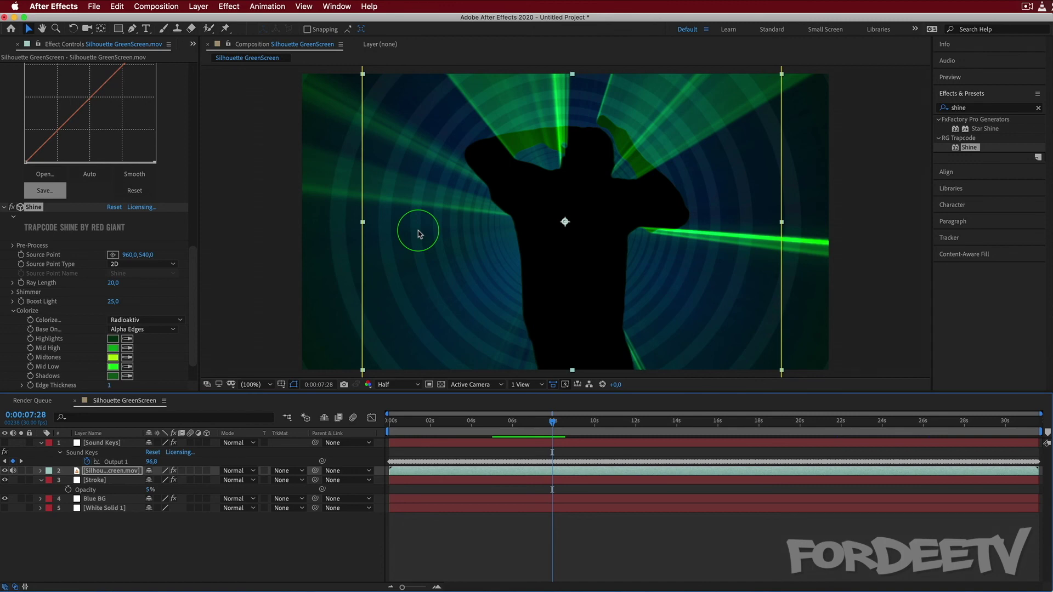
Set Shine's Colorize preset to Enlightenment so the rays glow violet-blue.
left_click(142, 321)
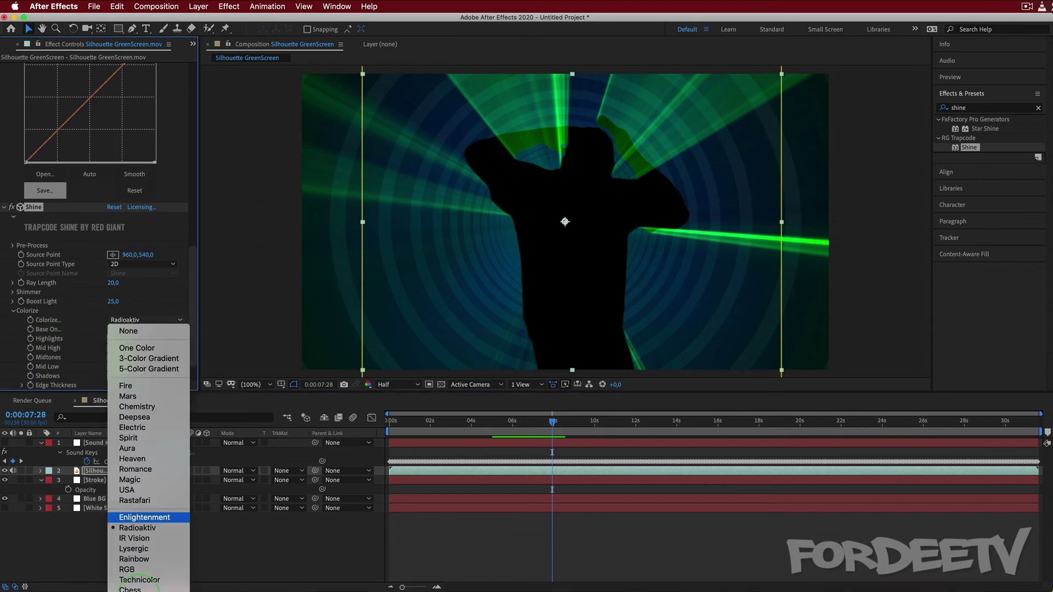
left_click(144, 517)
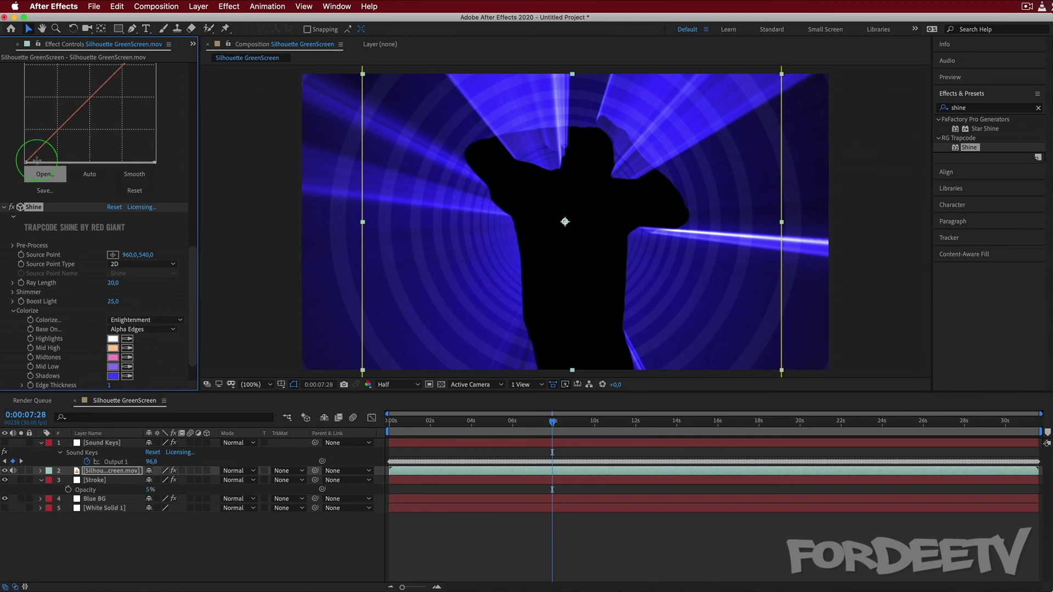
Disable Shine, hide the Stroke and Blue BG layers, and show White Solid 1.
left_click(9, 211)
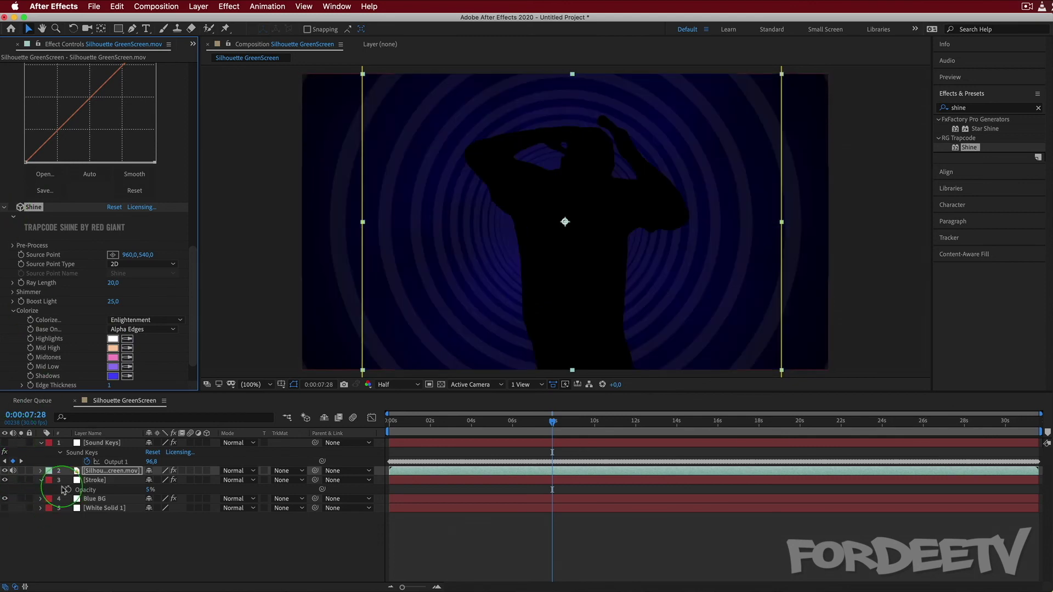
left_click(6, 481)
left_click(5, 500)
left_click(5, 508)
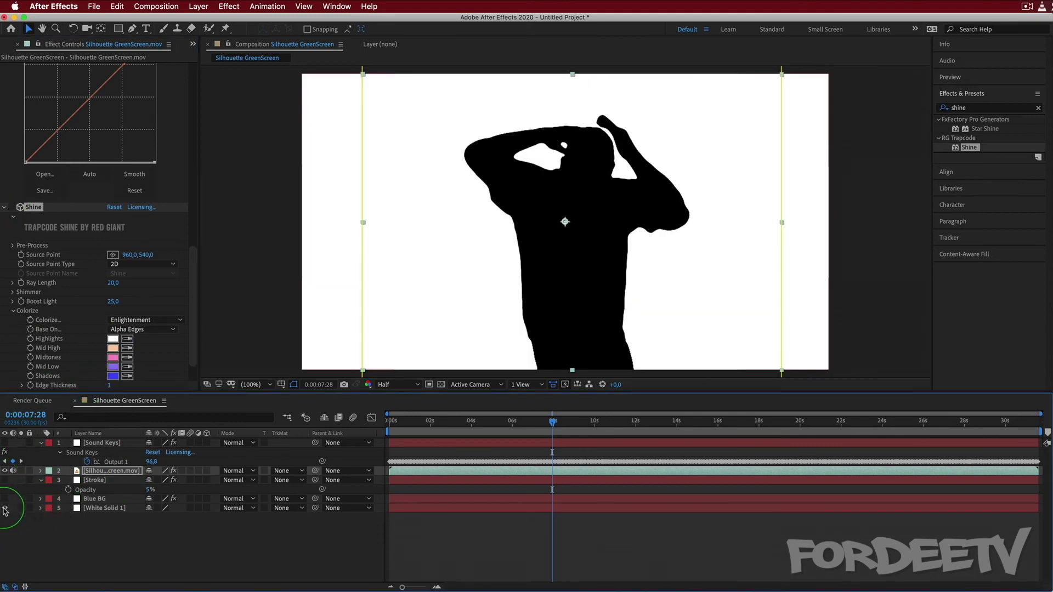